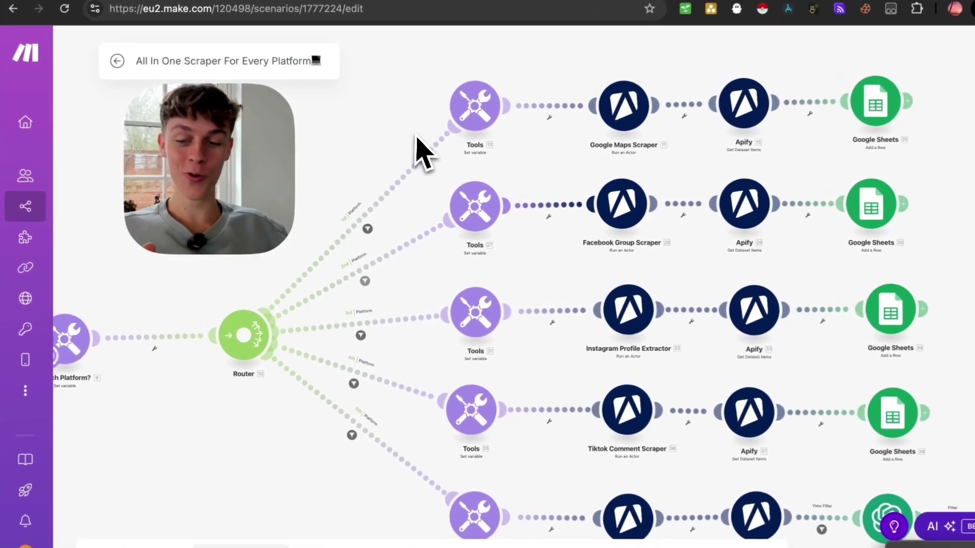
# Set the variable value of the Which Platform? module to Google and save it.
pyautogui.hscroll(-3, 427, 155)
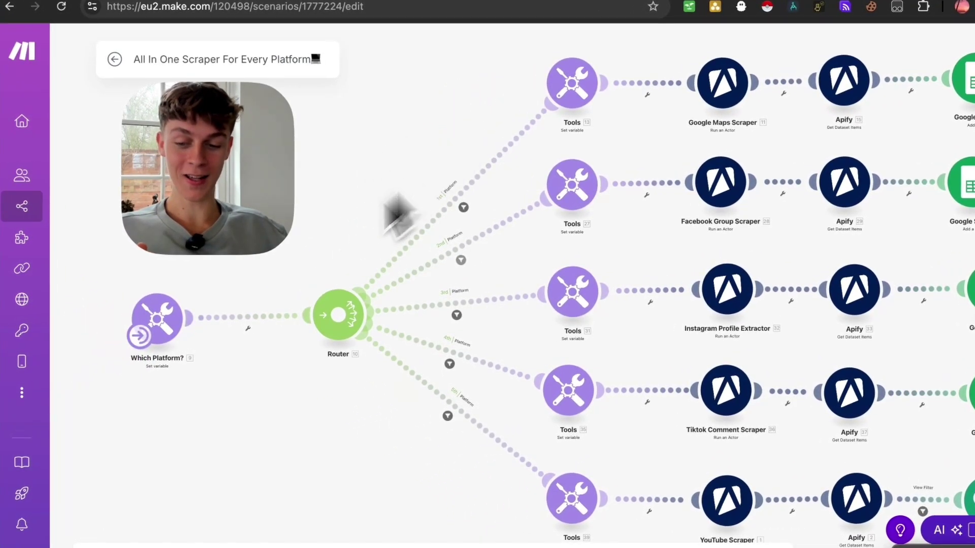
pyautogui.click(160, 325)
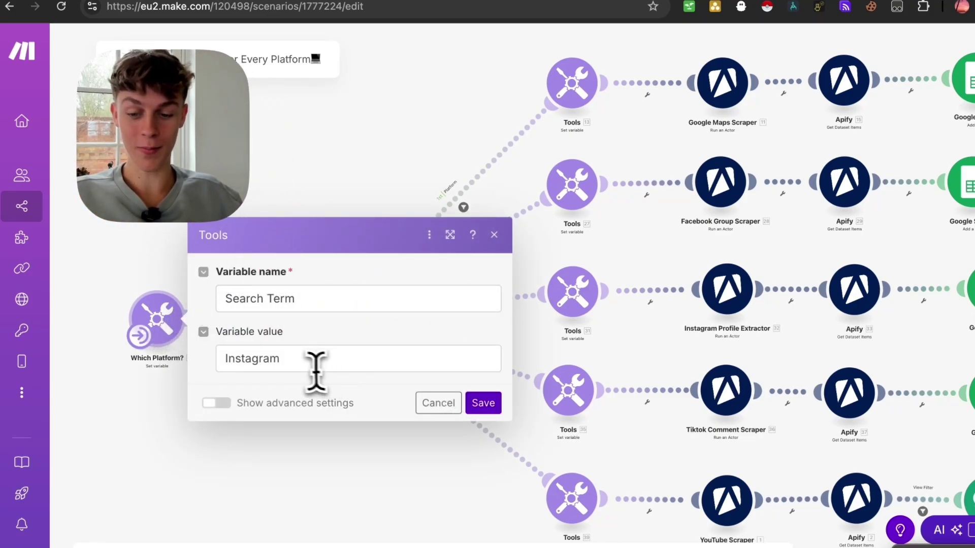
pyautogui.moveTo(316, 363); pyautogui.dragTo(209, 359)
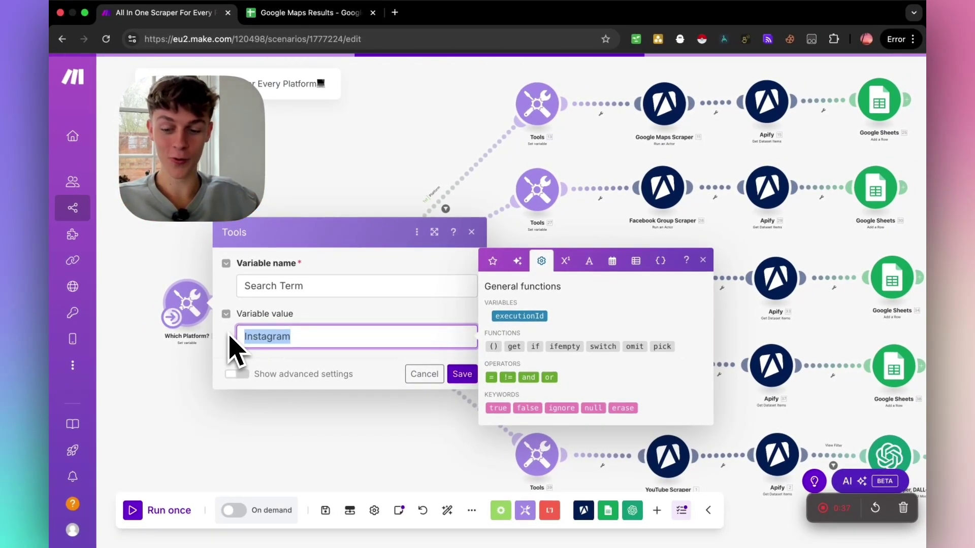
pyautogui.write('Google')
pyautogui.click(461, 374)
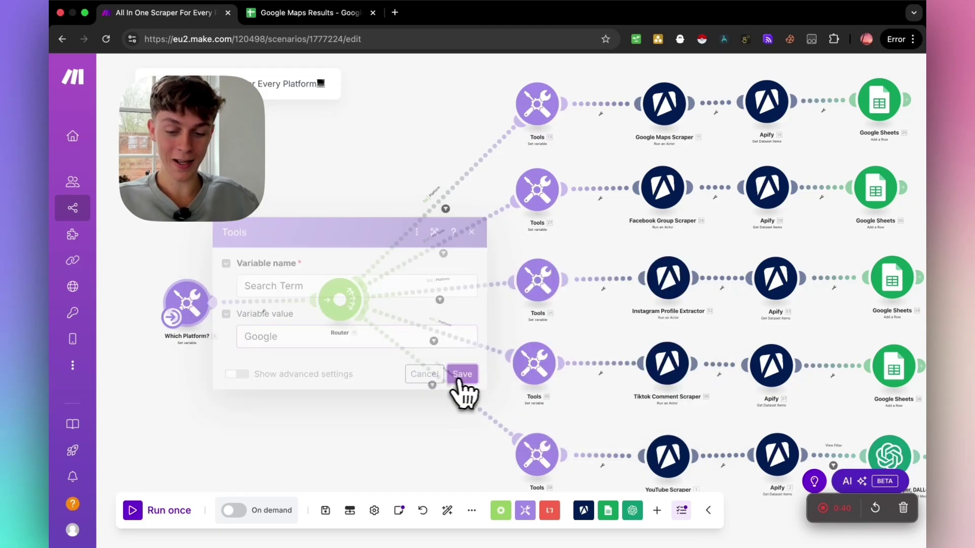
# Run the scenario once and review the scraped rows in the Google Maps Results sheet in a separate window, closing it when done.
pyautogui.click(133, 511)
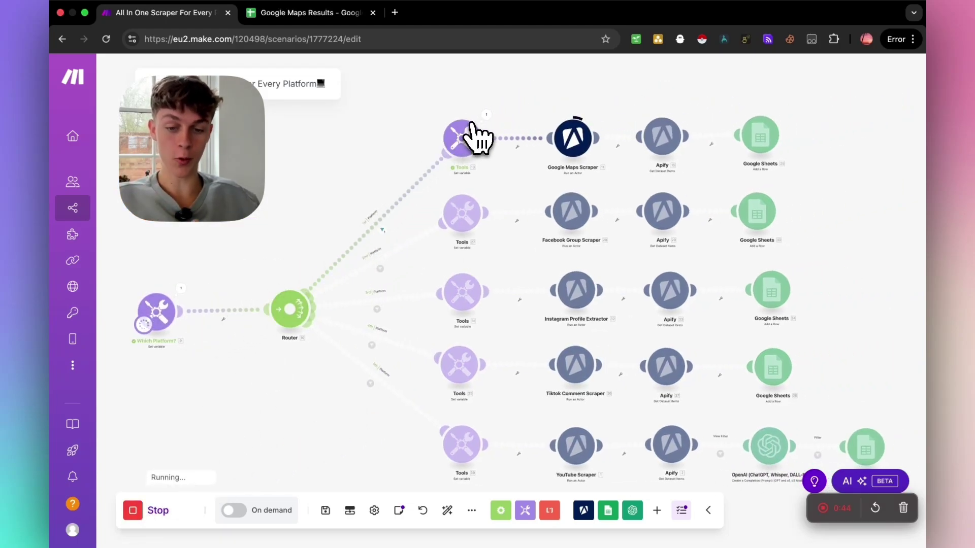
pyautogui.moveTo(315, 13); pyautogui.dragTo(318, 61)
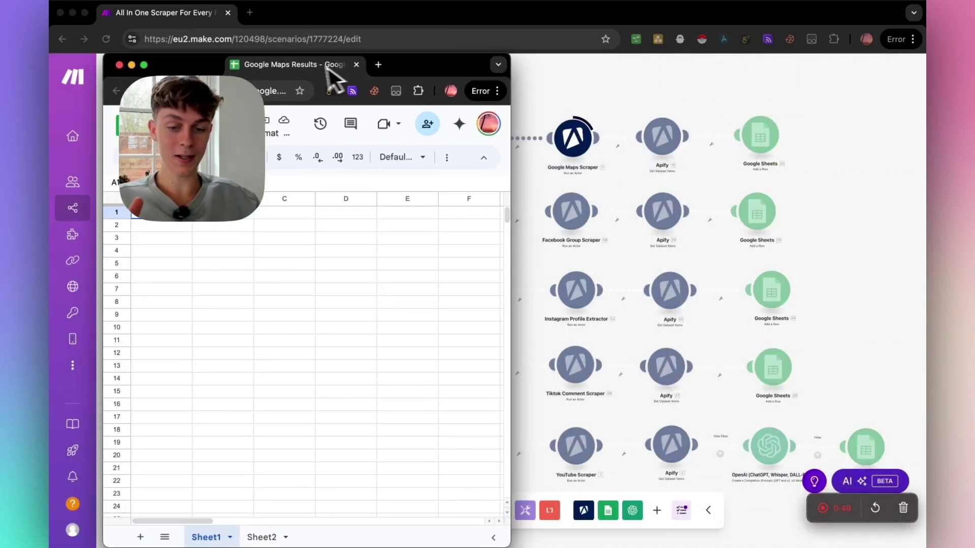
pyautogui.moveTo(328, 68); pyautogui.dragTo(288, 73)
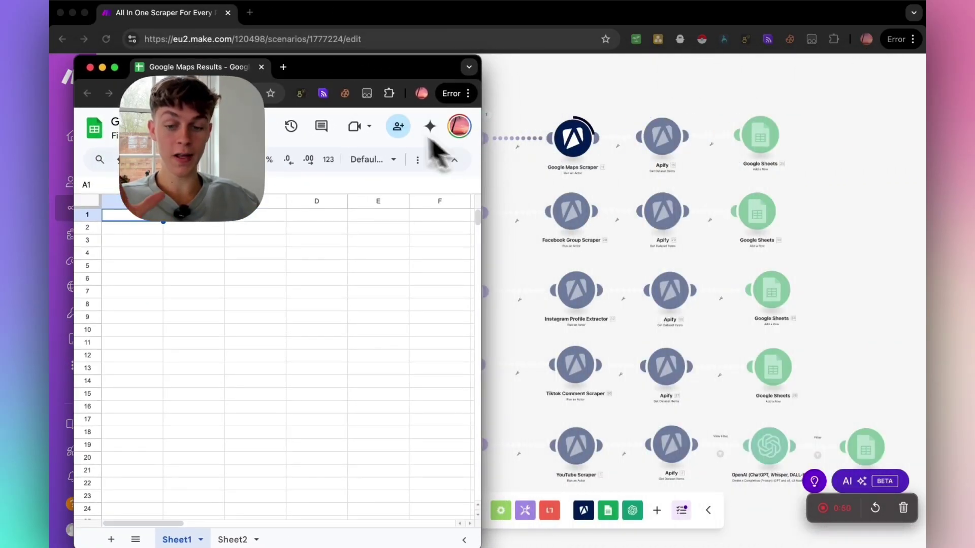
pyautogui.moveTo(824, 192); pyautogui.dragTo(817, 251)
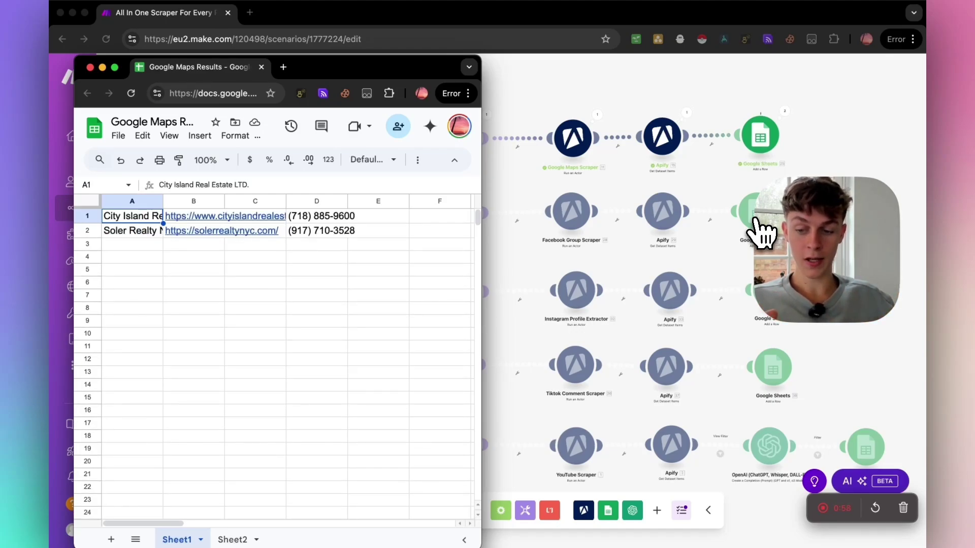
pyautogui.moveTo(195, 225)
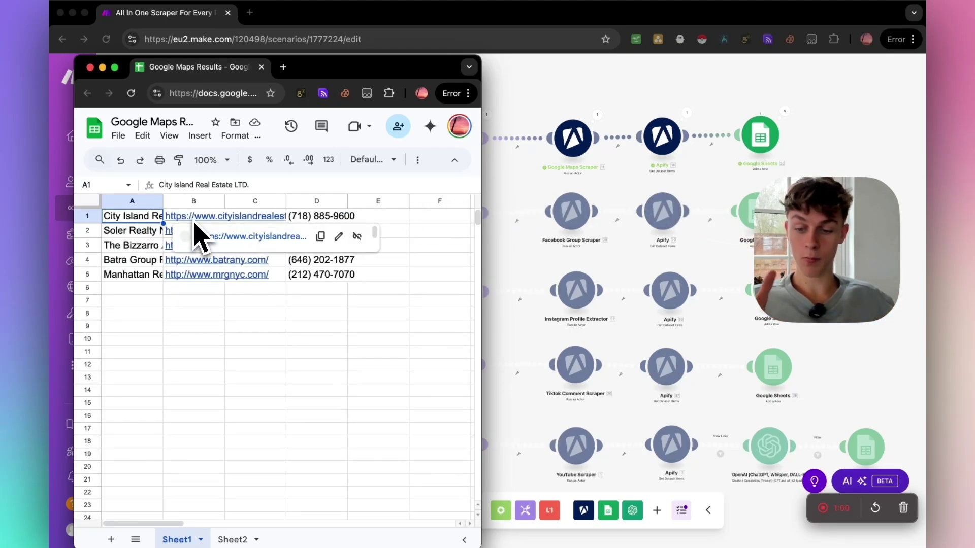
pyautogui.click(323, 217)
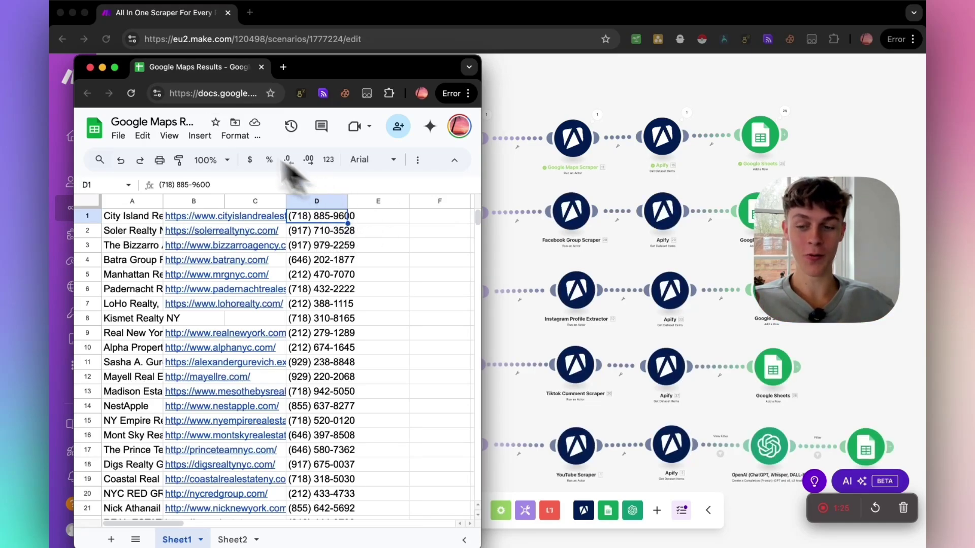
pyautogui.click(90, 67)
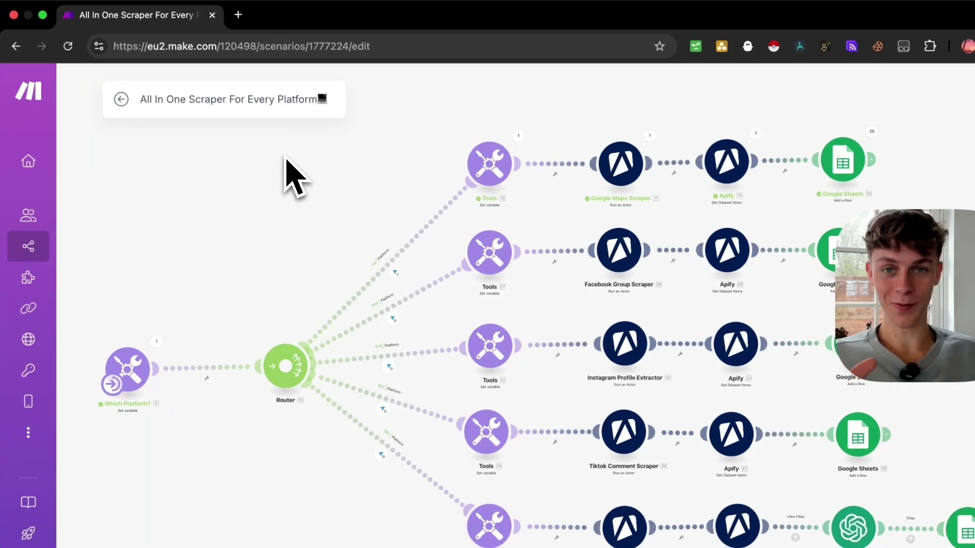
# Open make.com and apify.com in new browser tabs and accept all cookies on the Apify site.
pyautogui.click(239, 15)
pyautogui.write('make.com')
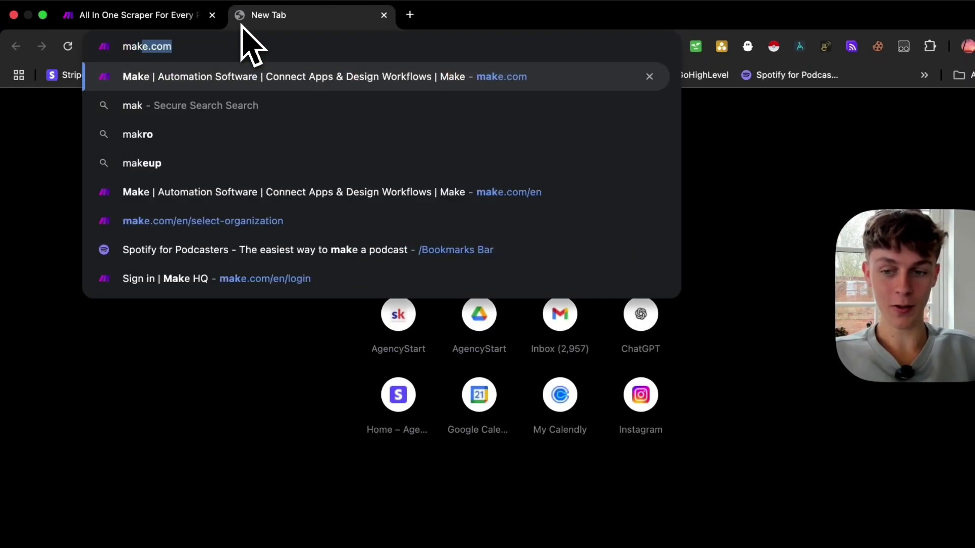
pyautogui.press('Return')
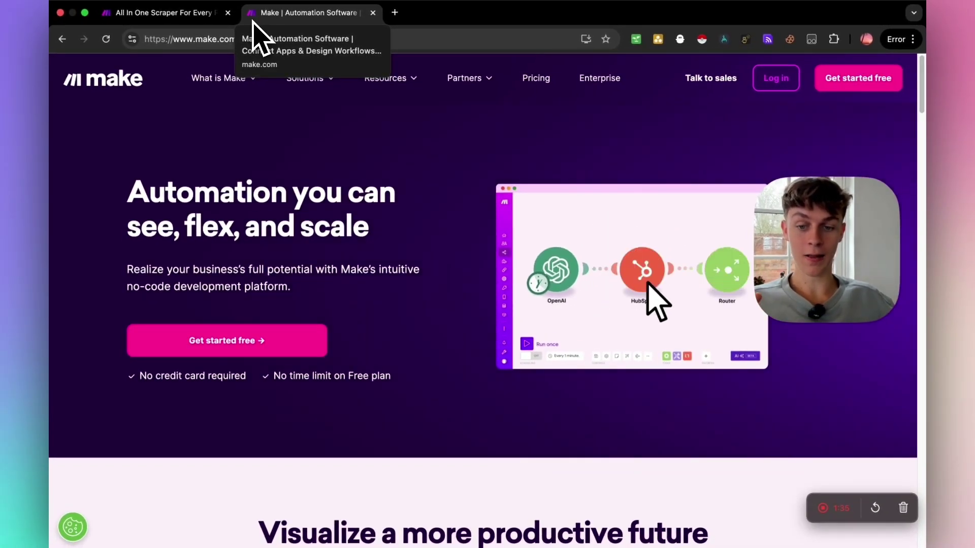
pyautogui.click(394, 14)
pyautogui.write('apify')
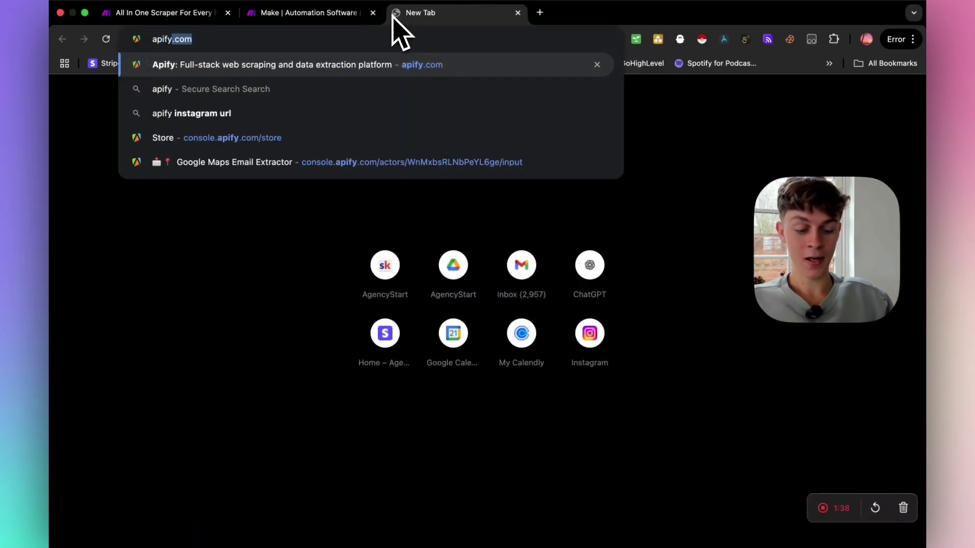
pyautogui.press('Return')
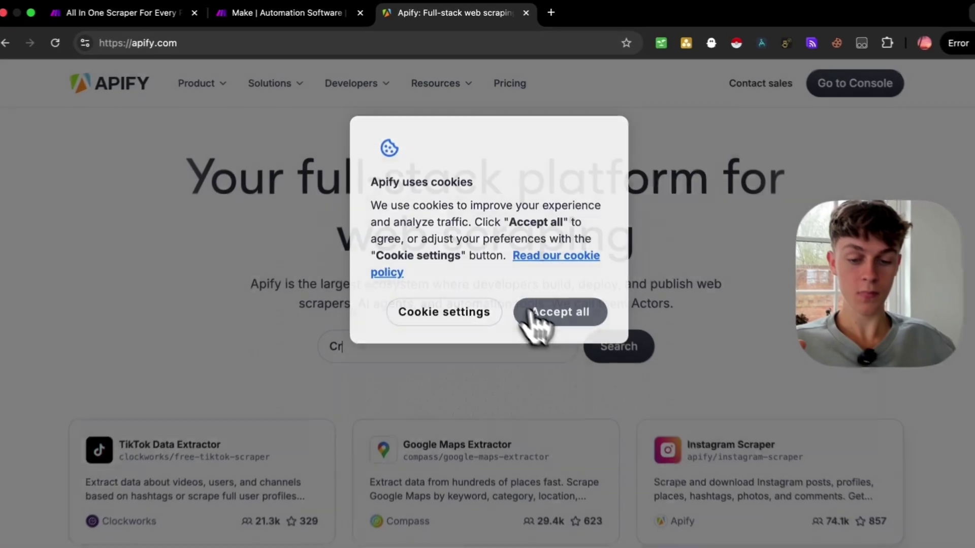
pyautogui.click(548, 274)
# Return to the Make website and log in to reach the organization dashboard.
pyautogui.click(288, 13)
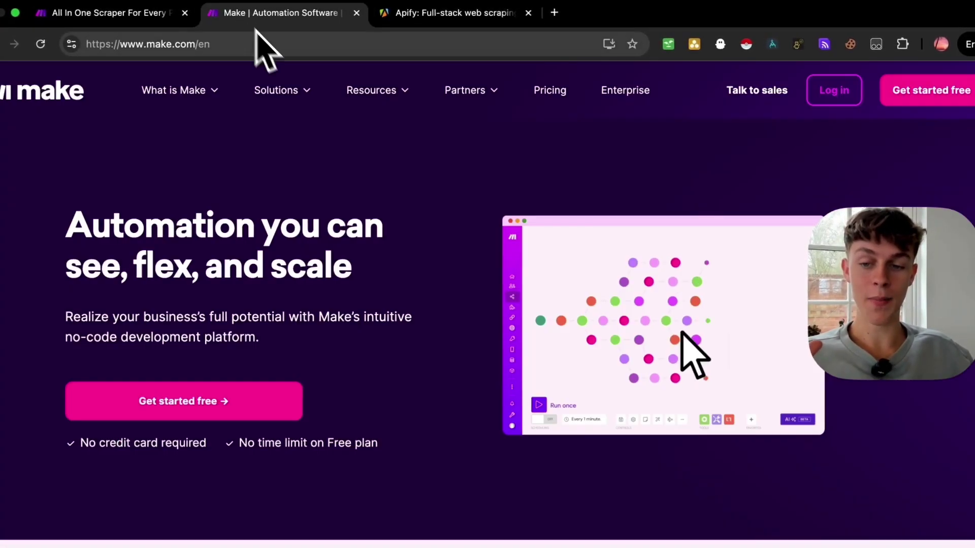
pyautogui.click(429, 15)
pyautogui.click(286, 15)
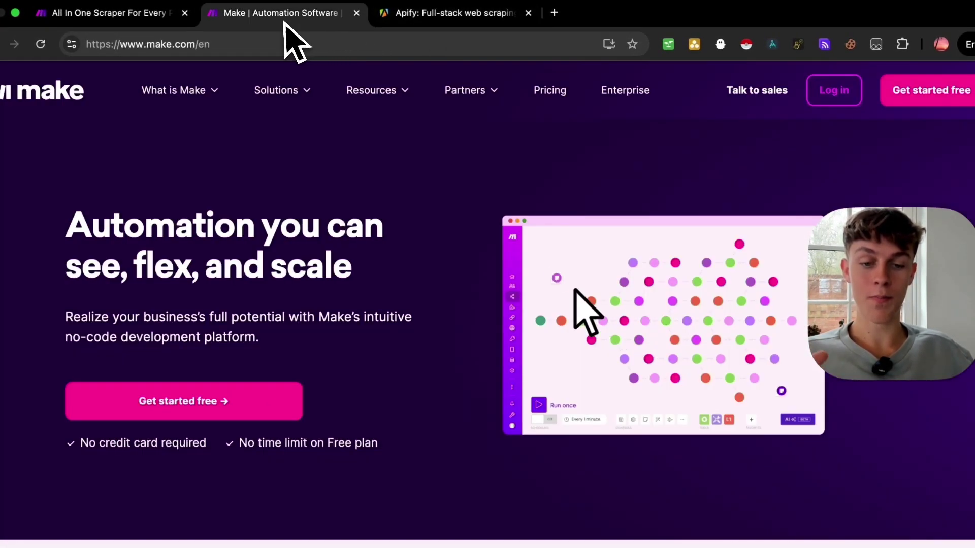
pyautogui.click(812, 95)
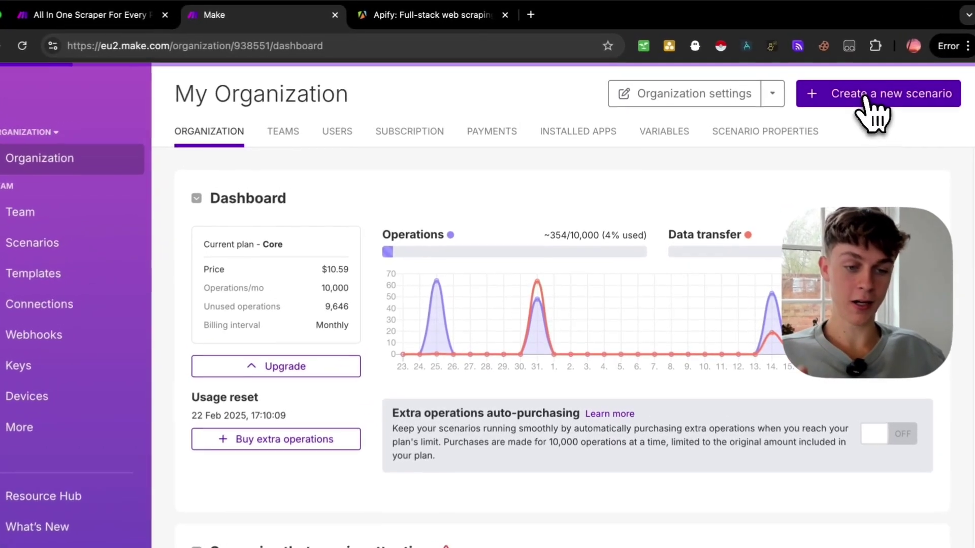
# Create a new scenario and add the Tools Set variable module as its first module.
pyautogui.click(825, 86)
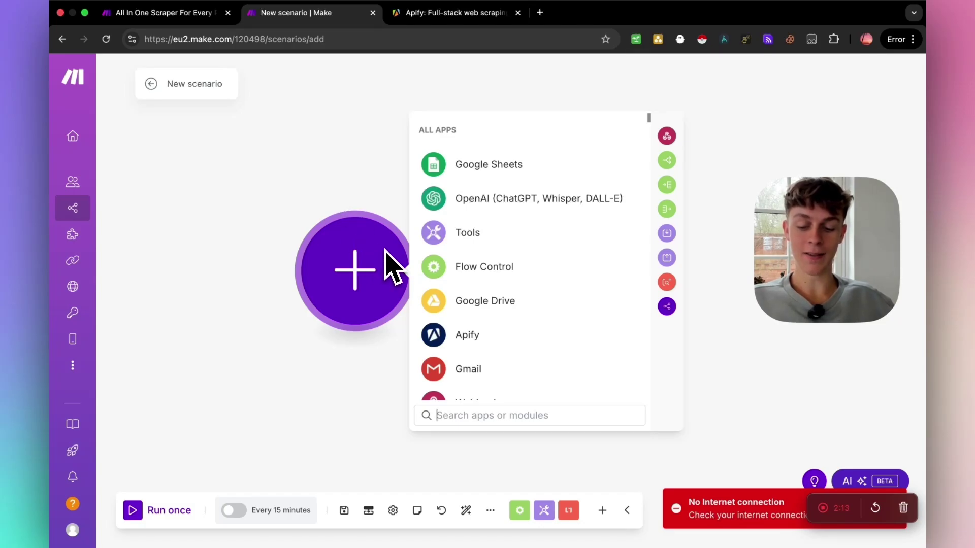
pyautogui.write('et')
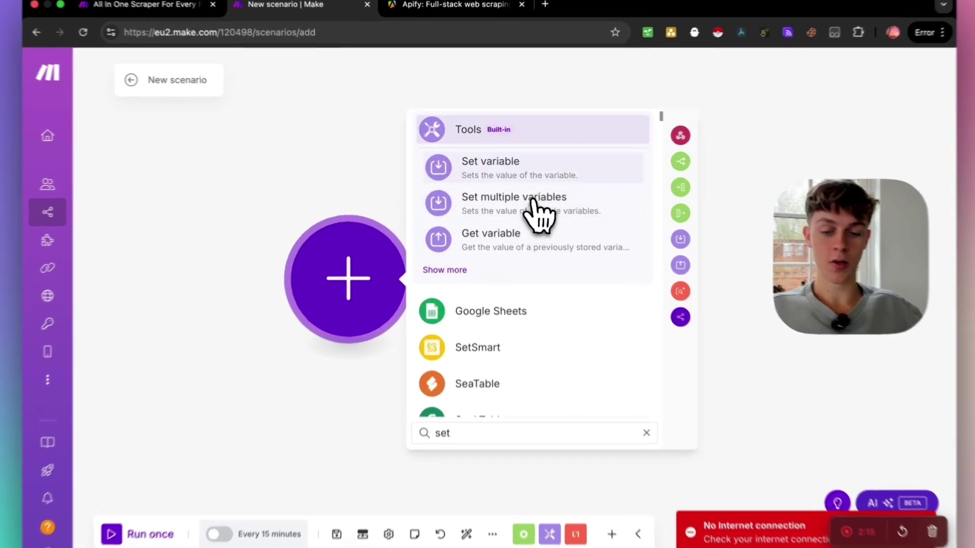
pyautogui.click(533, 206)
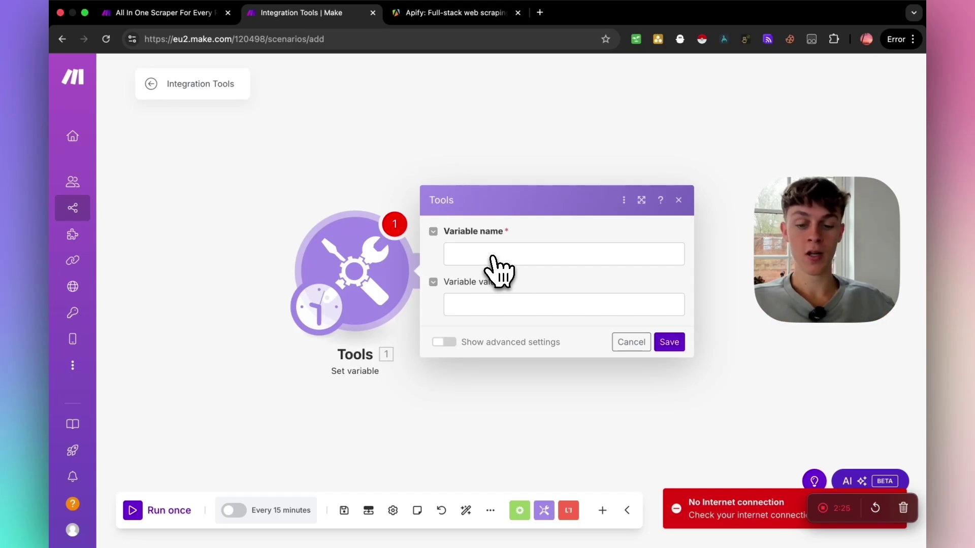
# Name the new module's variable Search Term, matching the Which Platform? module in the finished scenario, and save it.
pyautogui.click(167, 13)
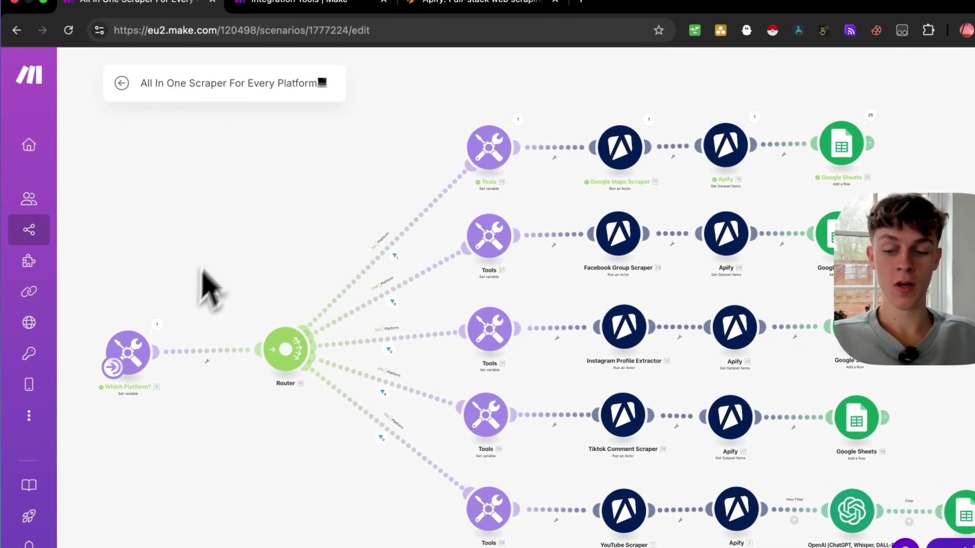
pyautogui.click(135, 366)
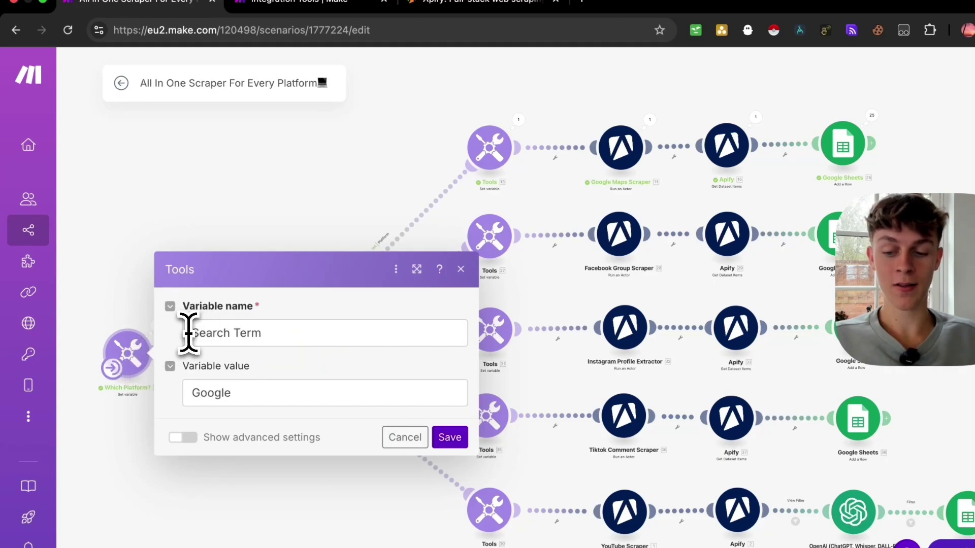
pyautogui.moveTo(187, 333); pyautogui.dragTo(268, 333)
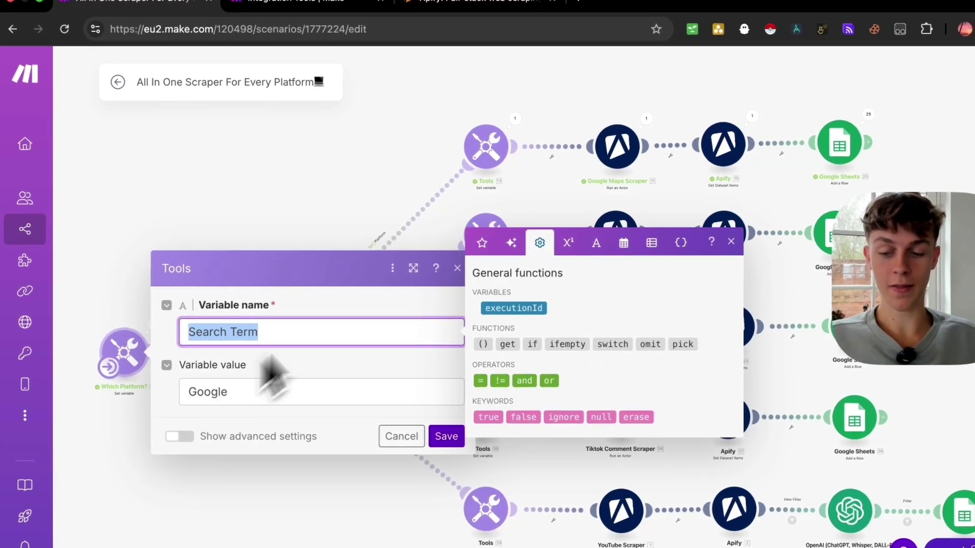
pyautogui.click(315, 7)
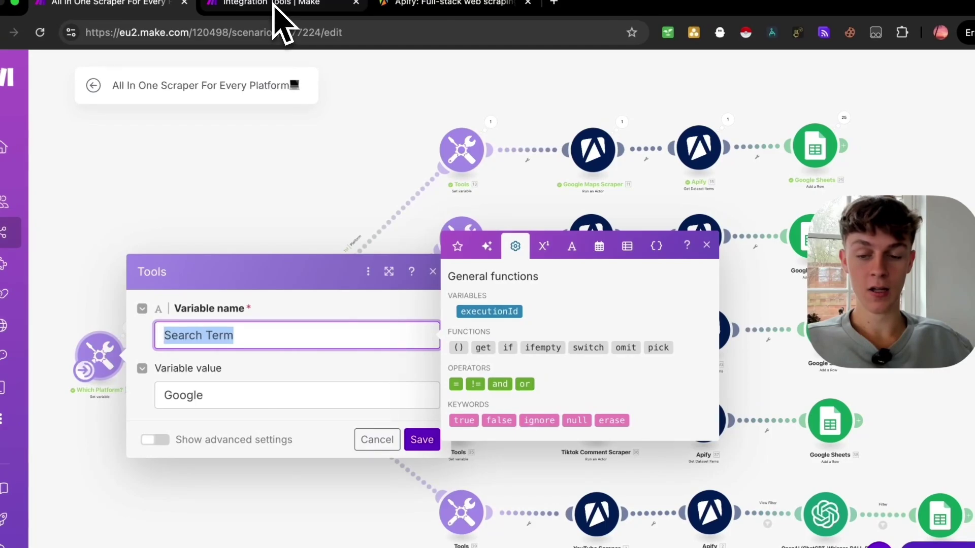
pyautogui.write('Search Term')
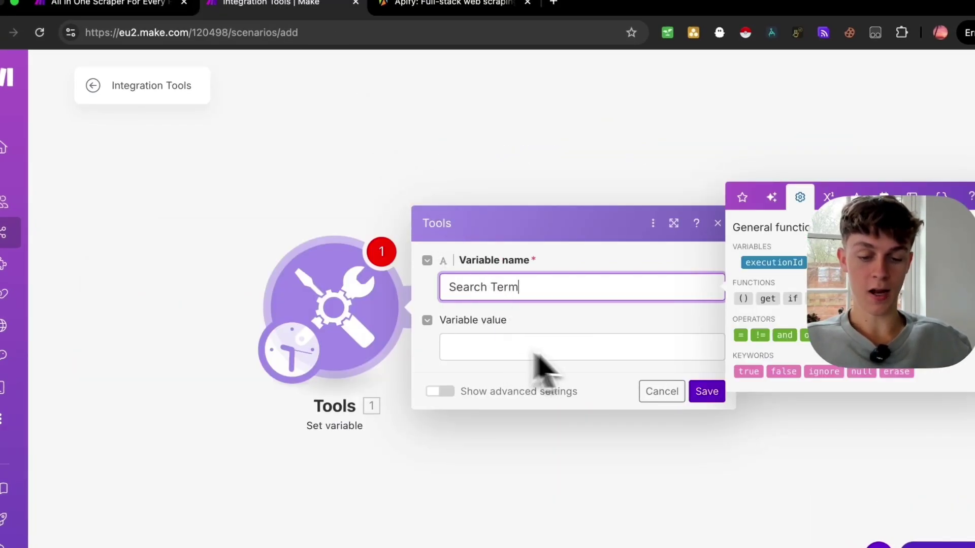
pyautogui.click(705, 391)
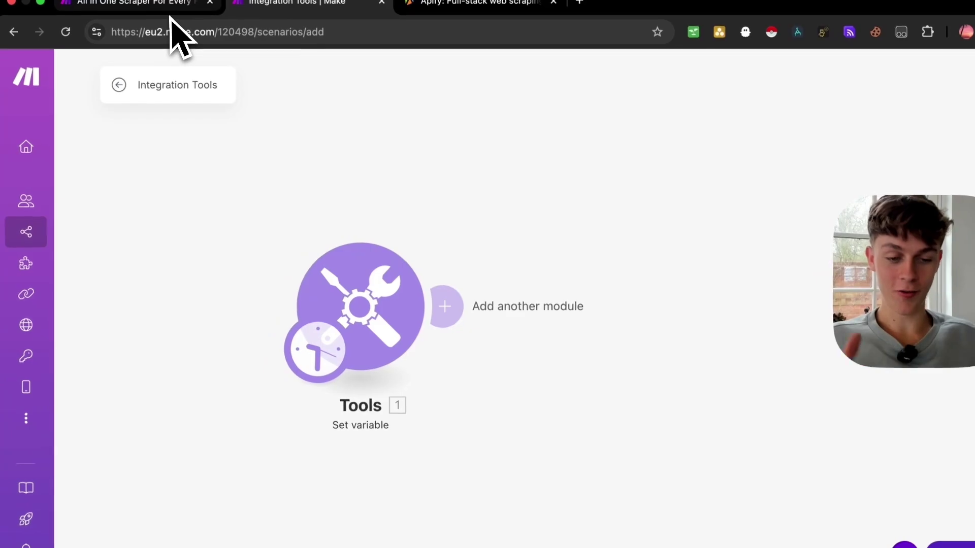
# Close the module settings in the finished scenario, and add a Router after the Set variable module in the new scenario.
pyautogui.click(140, 1)
pyautogui.click(256, 145)
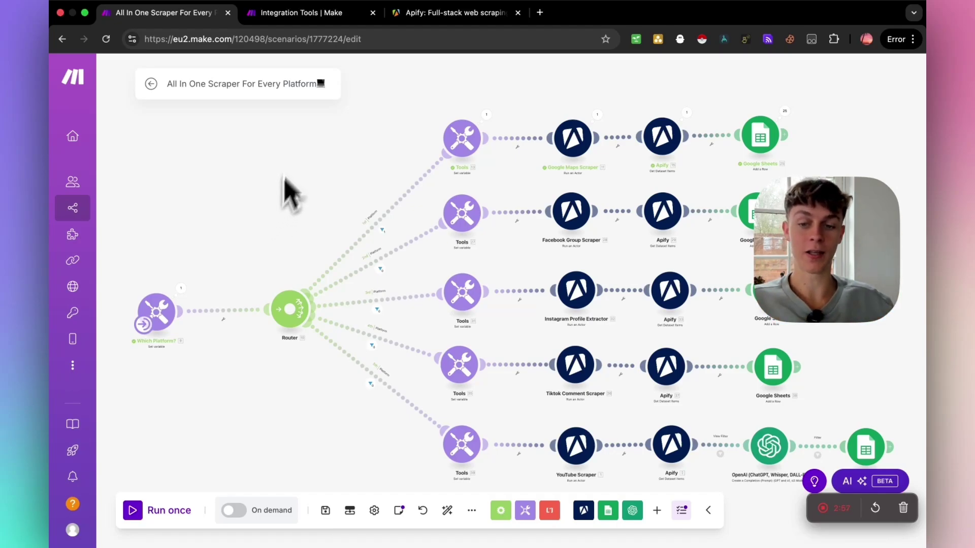
pyautogui.click(291, 14)
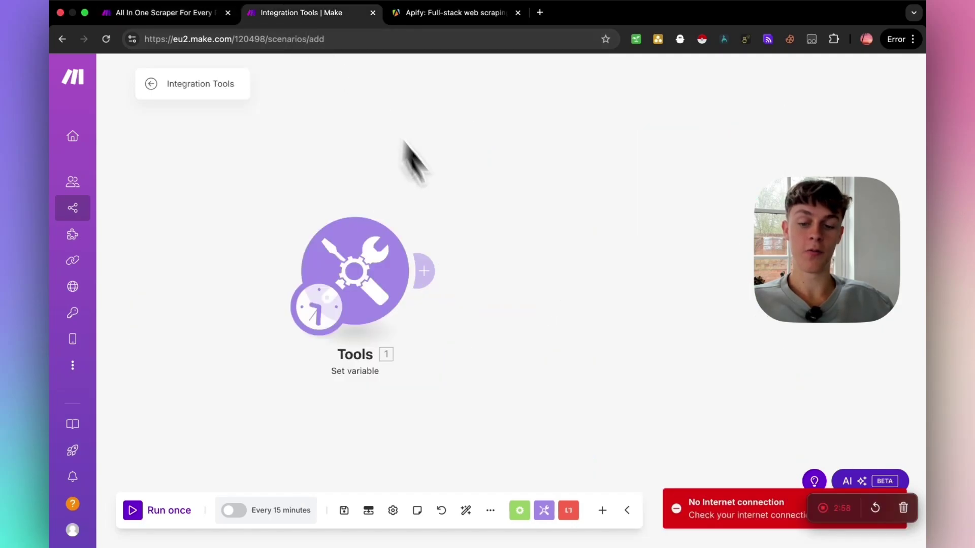
pyautogui.click(440, 269)
pyautogui.write('router')
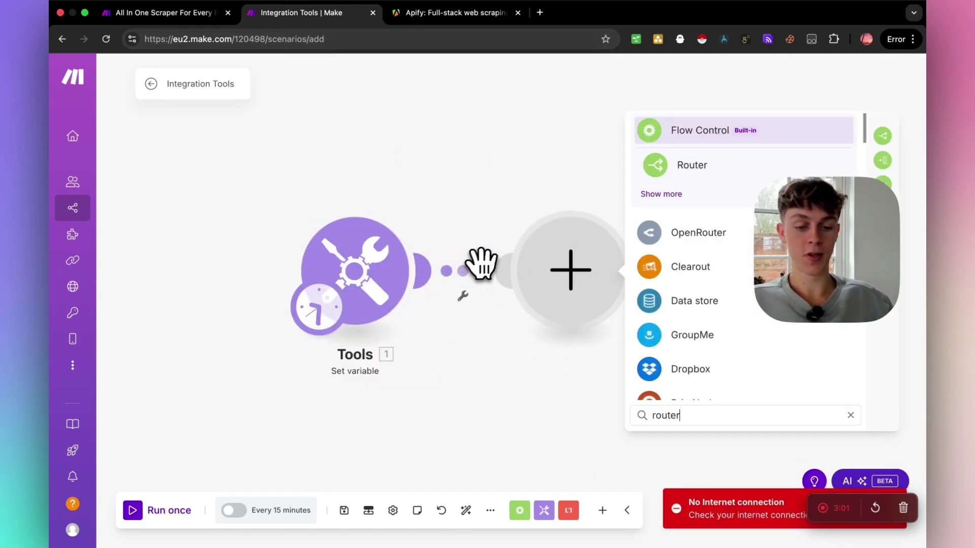
pyautogui.click(688, 163)
pyautogui.scroll(-3, 531, 213)
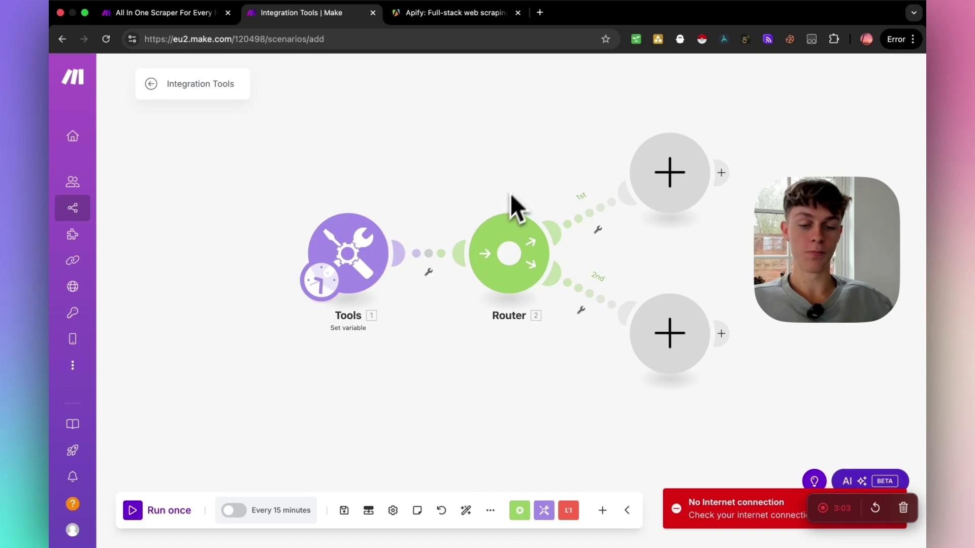
pyautogui.moveTo(512, 201); pyautogui.dragTo(394, 203)
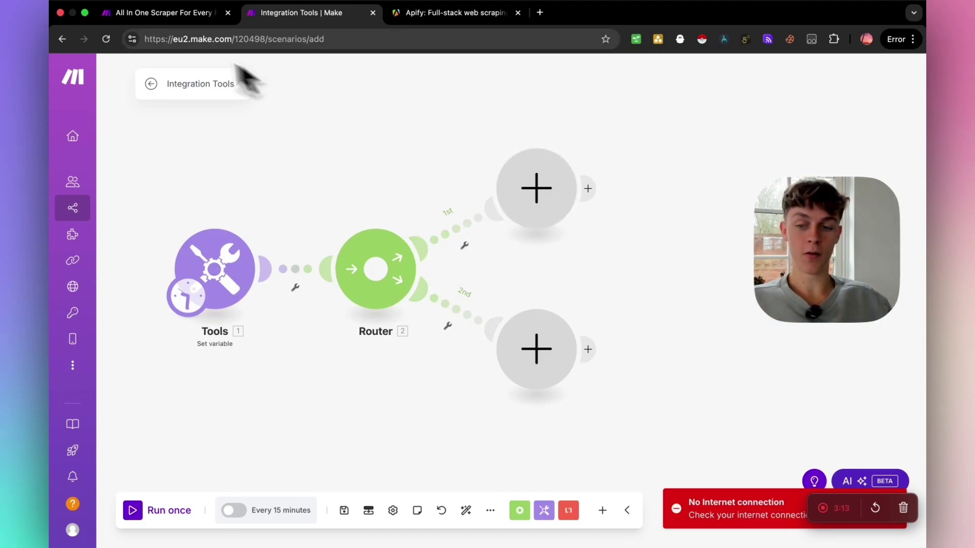
# Check the variable name and value in the finished scenario's Google Maps Set variable module, and return to the new scenario.
pyautogui.click(156, 14)
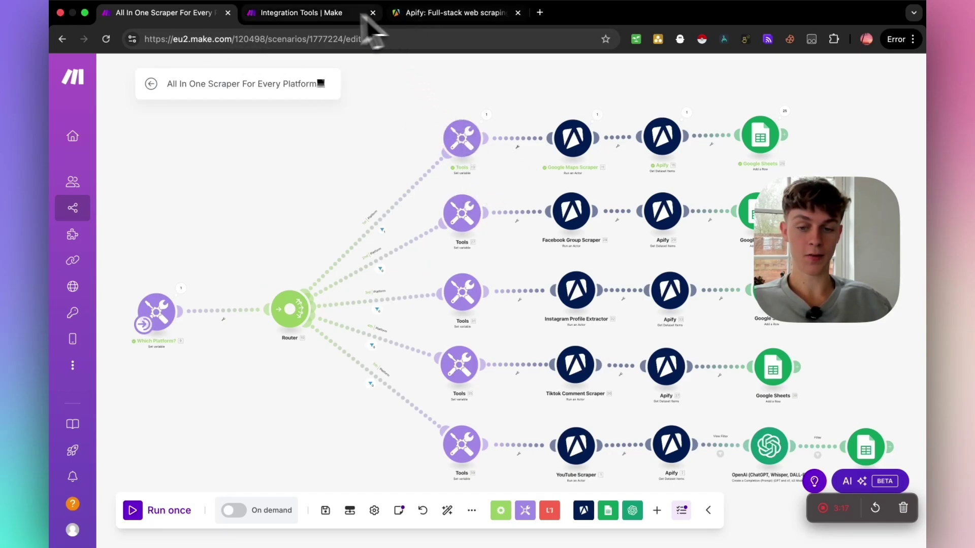
pyautogui.click(462, 138)
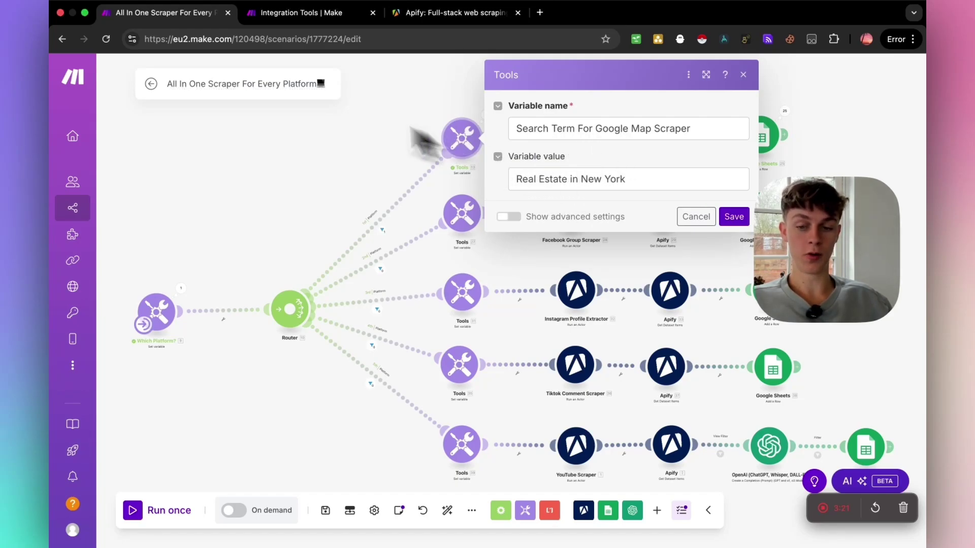
pyautogui.click(294, 15)
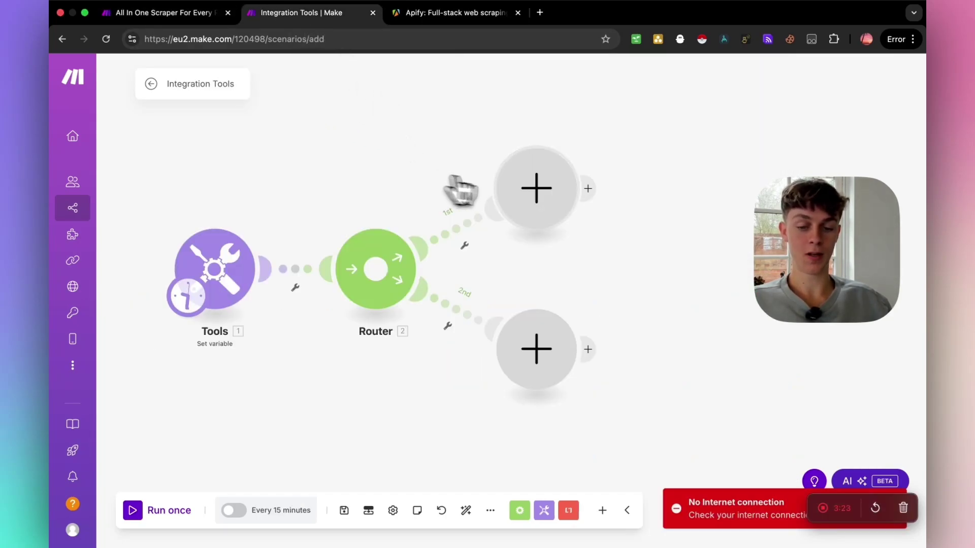
# Add a Tools Set variable module on the router's first branch, name its variable Niche, and save it.
pyautogui.click(558, 188)
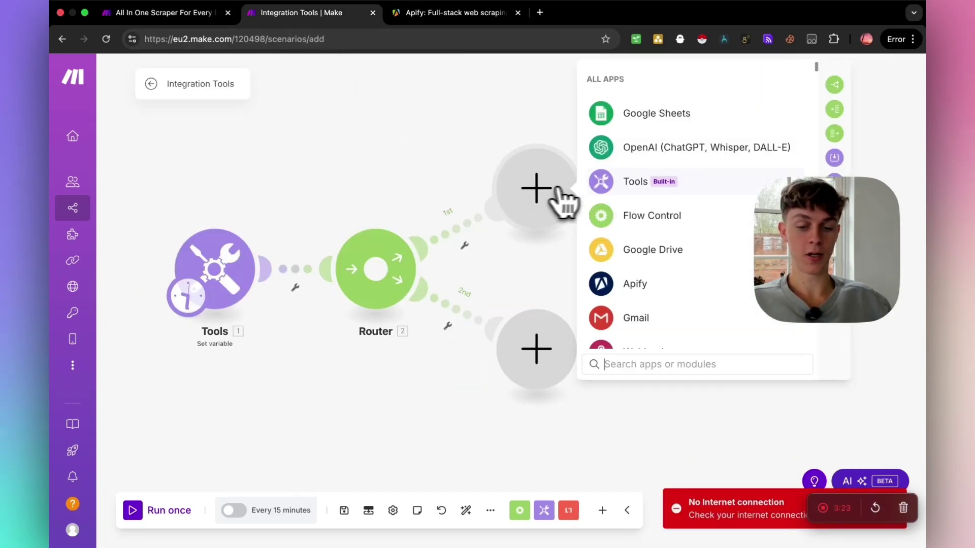
pyautogui.click(630, 188)
pyautogui.scroll(-1, 660, 264)
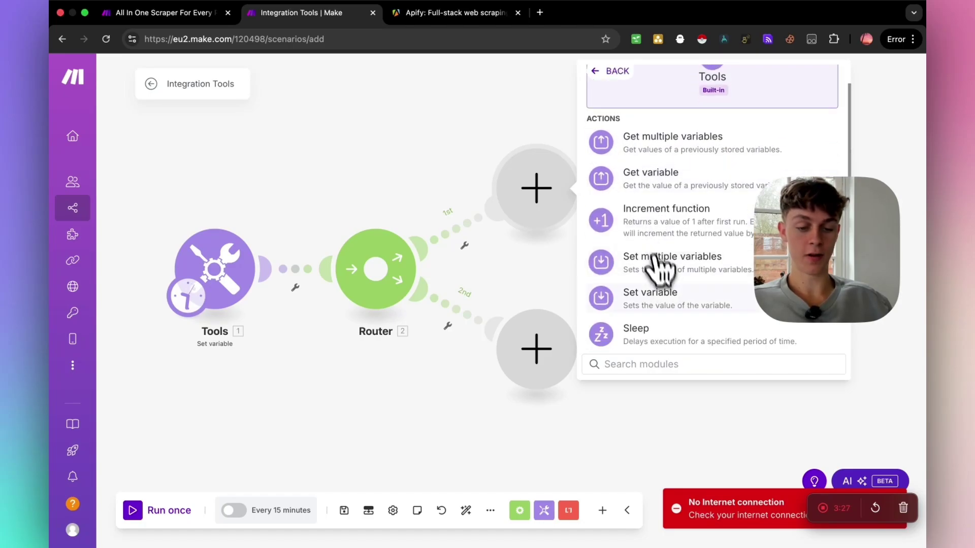
pyautogui.click(660, 297)
pyautogui.click(630, 171)
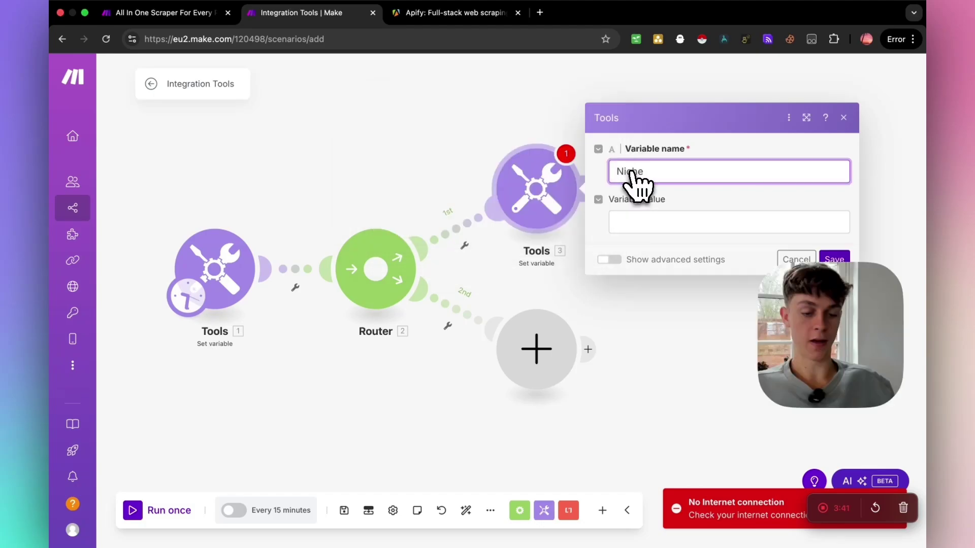
pyautogui.click(834, 257)
# Clone the Niche Set variable module for the router's second branch and delete the empty placeholder module.
pyautogui.rightClick(522, 212)
pyautogui.click(550, 285)
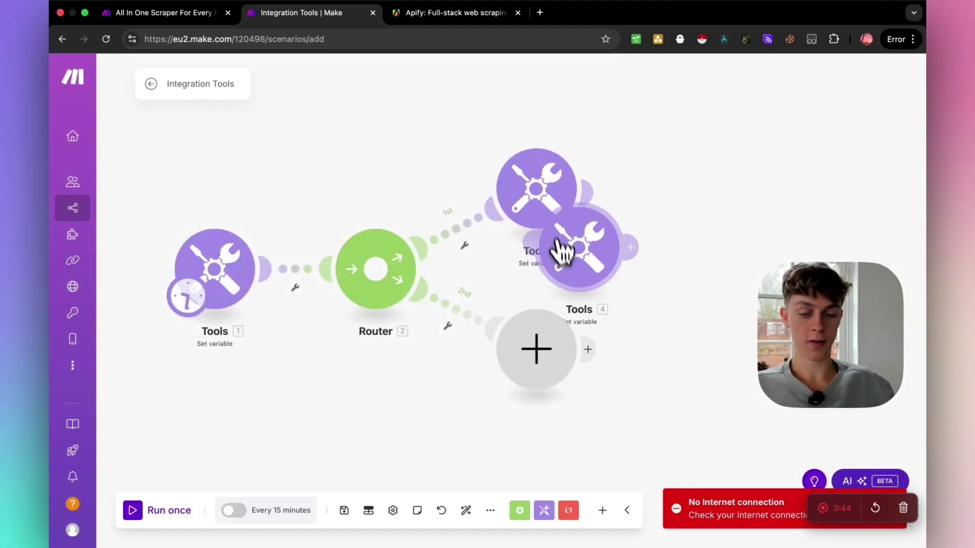
pyautogui.click(537, 295)
pyautogui.rightClick(527, 388)
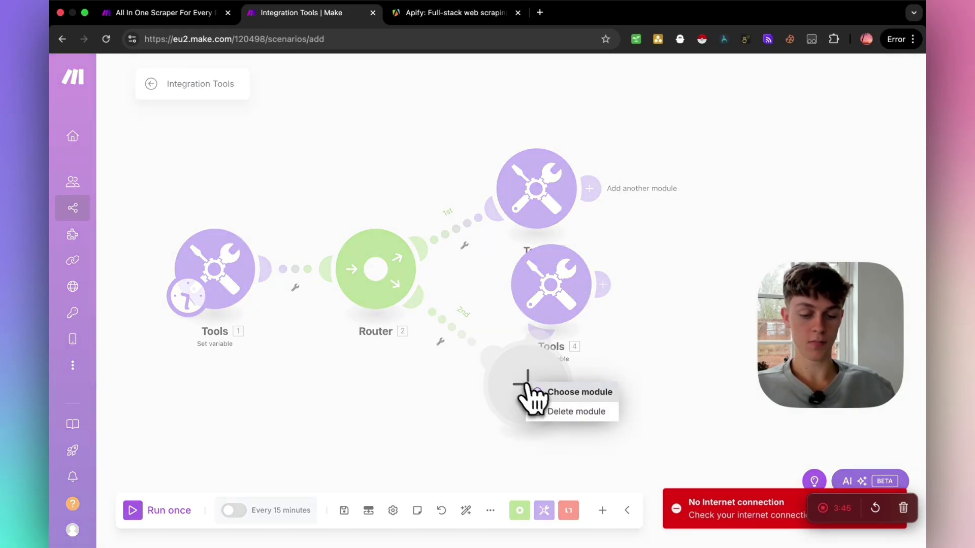
pyautogui.click(564, 411)
# Clone the second branch's Set variable module and attach the copy to the router as a third branch.
pyautogui.rightClick(539, 385)
pyautogui.click(572, 443)
pyautogui.click(470, 465)
pyautogui.moveTo(492, 387); pyautogui.dragTo(592, 381)
pyautogui.scroll(-2, 660, 401)
pyautogui.rightClick(680, 431)
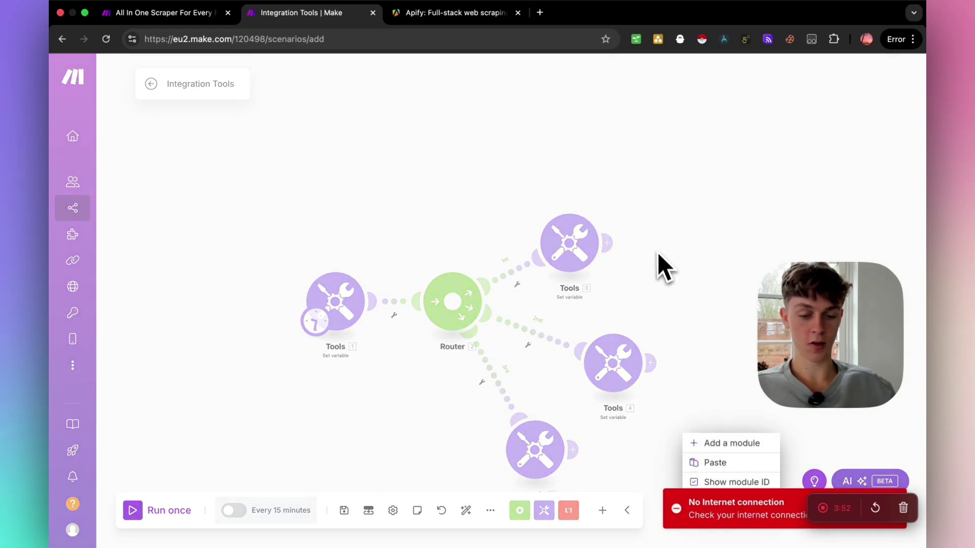
pyautogui.scroll(-5, 665, 284)
pyautogui.scroll(3, 565, 249)
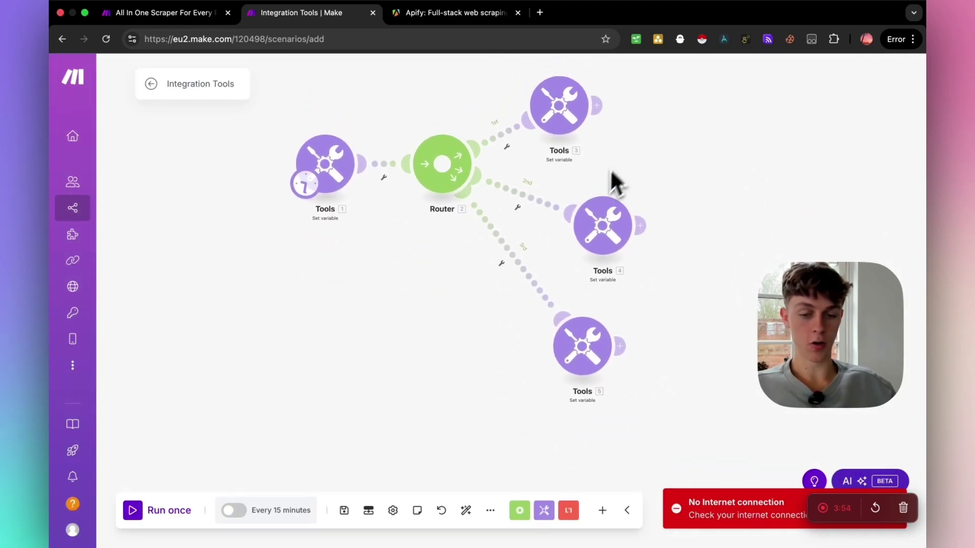
# Tidy the third branch's module, clone it, and connect the copy to the router as a fourth branch.
pyautogui.moveTo(571, 373); pyautogui.dragTo(584, 327)
pyautogui.rightClick(576, 328)
pyautogui.click(615, 418)
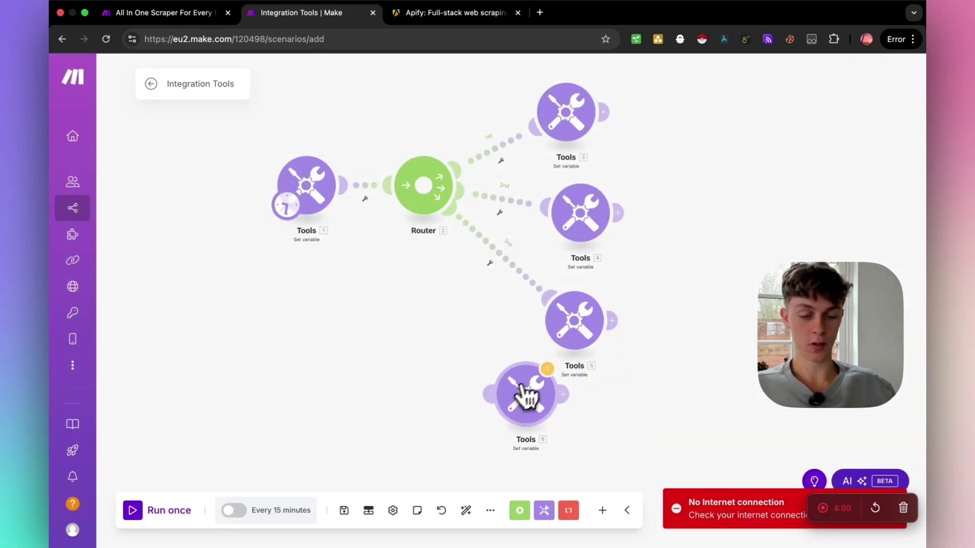
pyautogui.click(521, 403)
pyautogui.moveTo(509, 375)
pyautogui.mouseDown()
pyautogui.moveTo(447, 281)
pyautogui.moveTo(429, 193)
pyautogui.mouseUp()
# Spread the branch modules apart vertically and move them farther from the router.
pyautogui.scroll(-5, 544, 257)
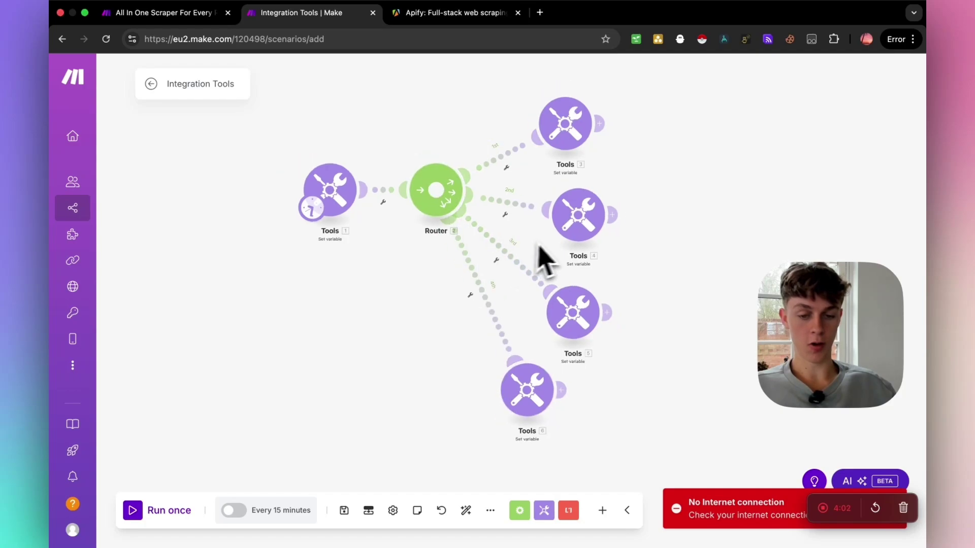
pyautogui.moveTo(569, 189); pyautogui.dragTo(599, 172)
pyautogui.moveTo(574, 235); pyautogui.dragTo(603, 223)
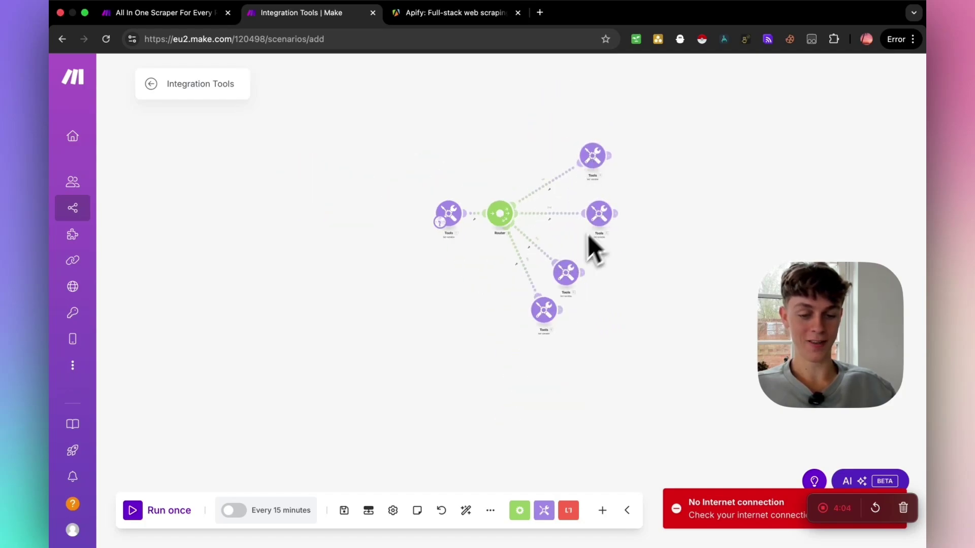
pyautogui.moveTo(590, 276); pyautogui.dragTo(624, 328)
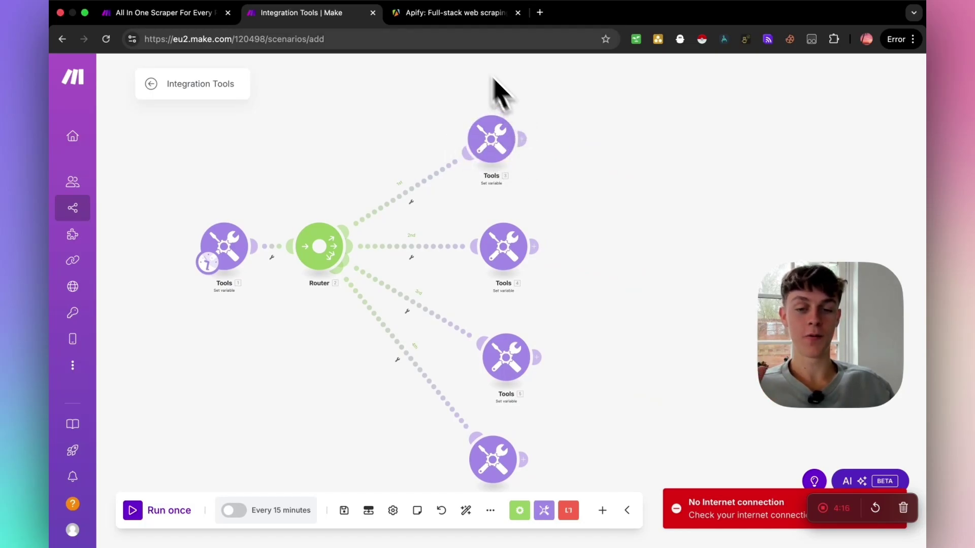
# Switch to the Apify website, go to its console, and open the Apify Store.
pyautogui.click(453, 13)
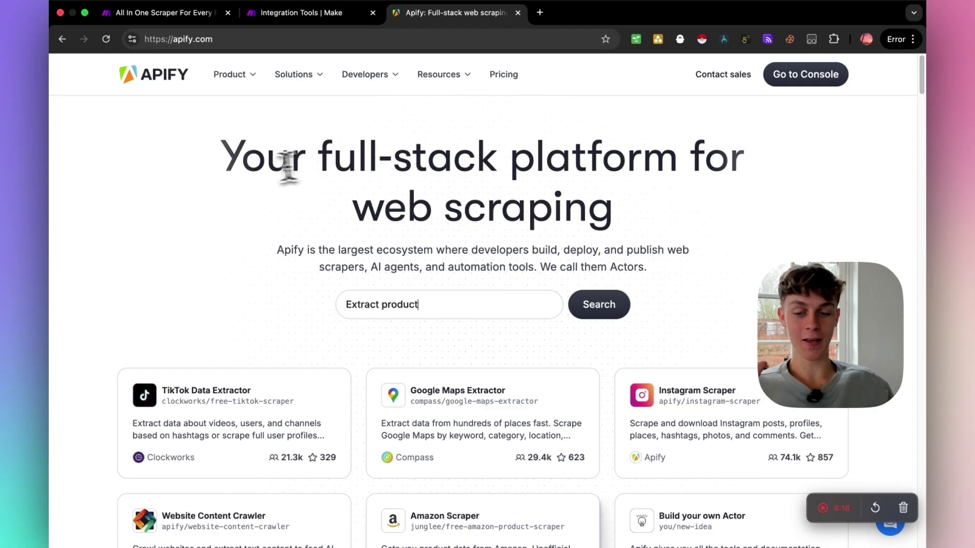
pyautogui.moveTo(272, 163); pyautogui.dragTo(441, 161)
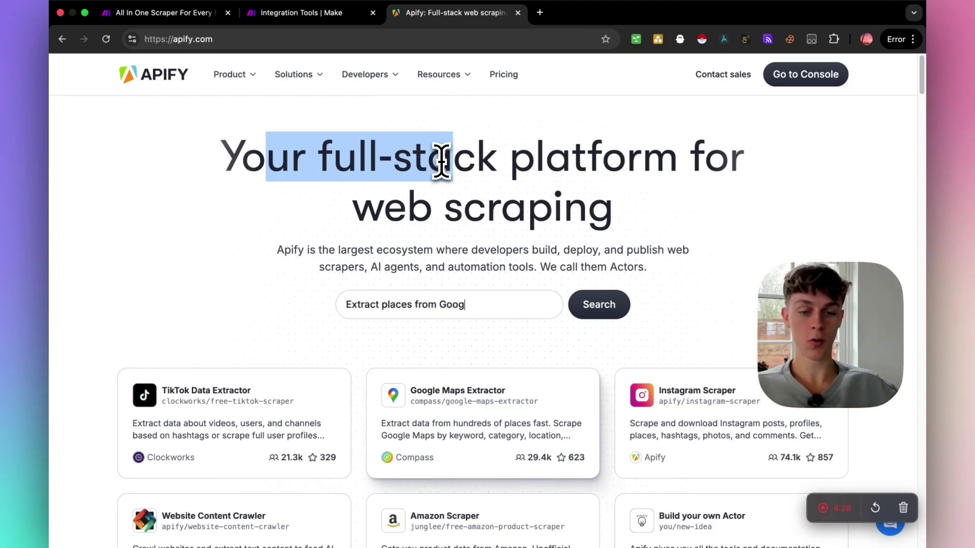
pyautogui.click(812, 75)
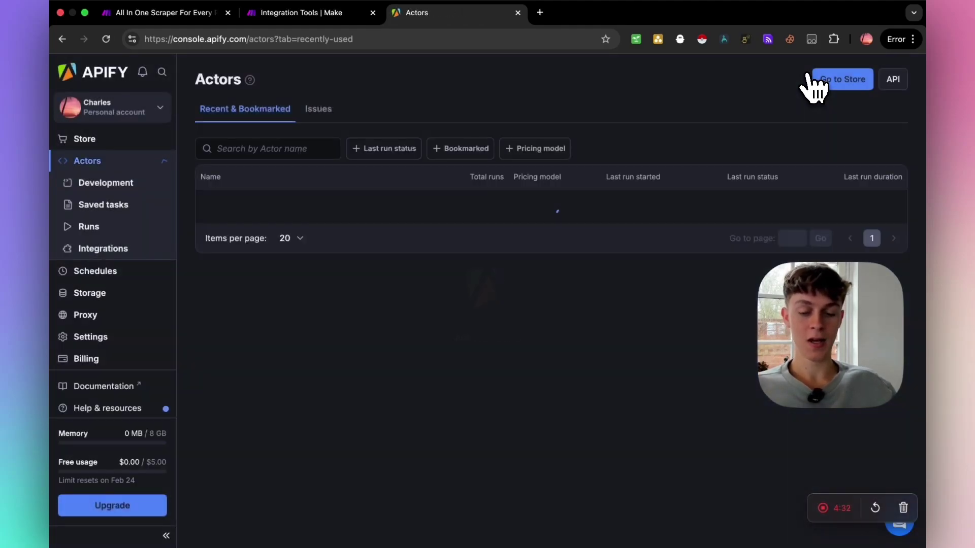
pyautogui.click(104, 151)
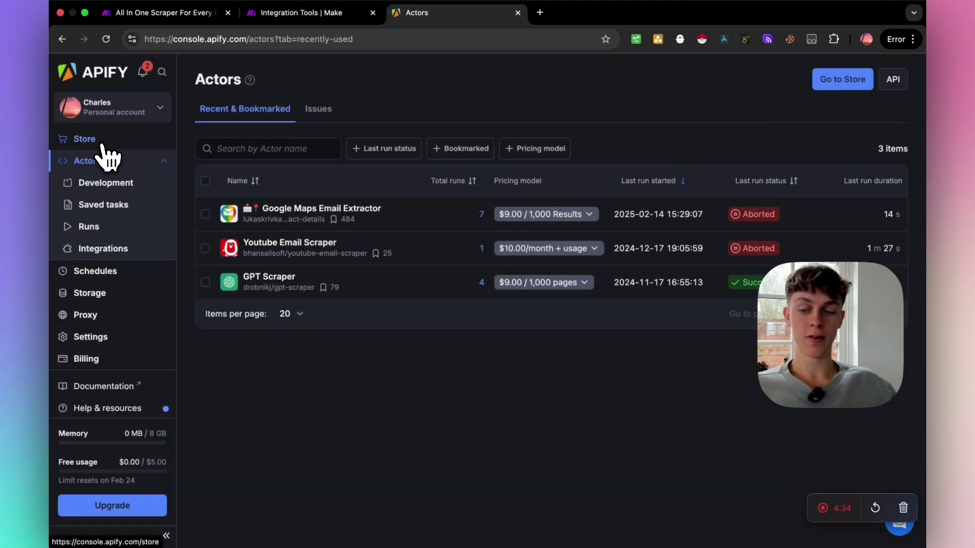
pyautogui.click(106, 146)
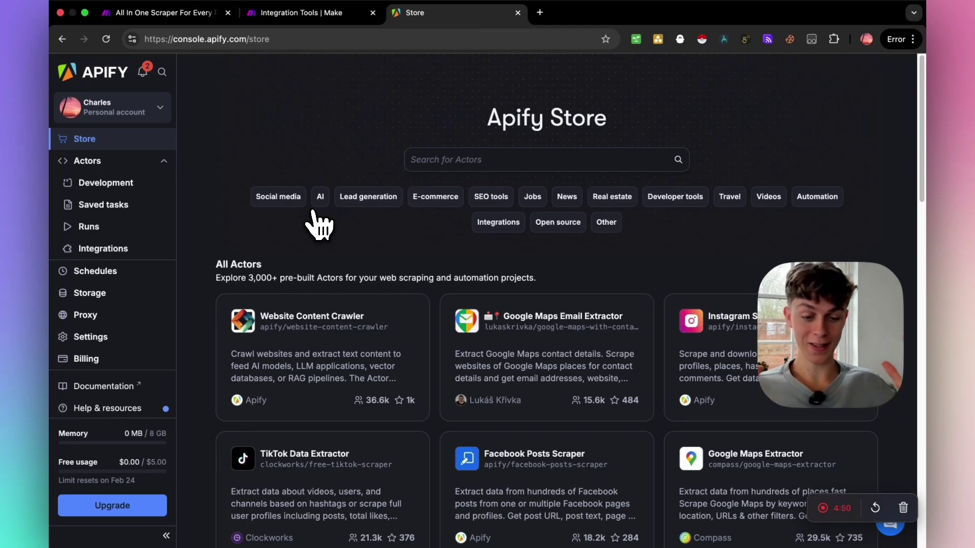
# Browse the Apify Store's general, developer and community Actors for scrapers covering different platforms.
pyautogui.scroll(-2, 313, 214)
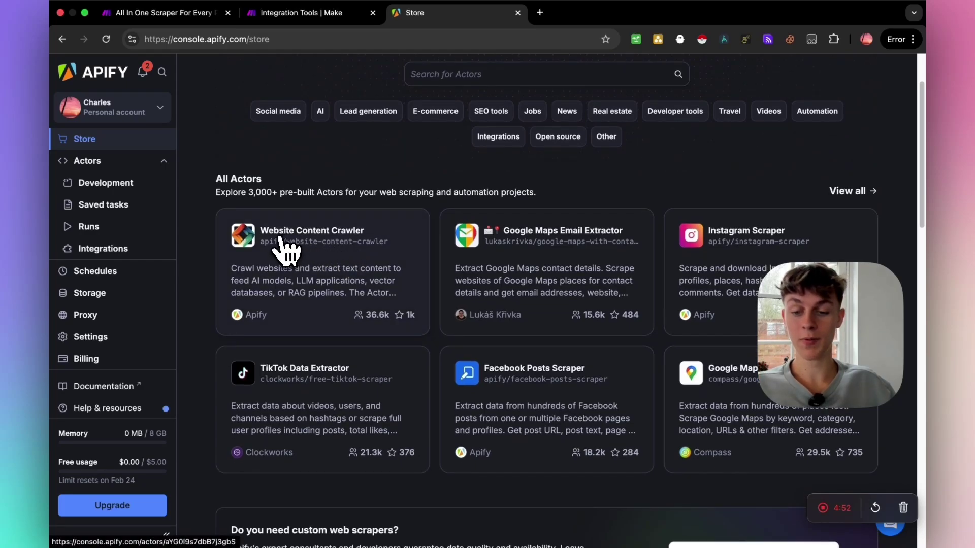
pyautogui.scroll(-1, 533, 256)
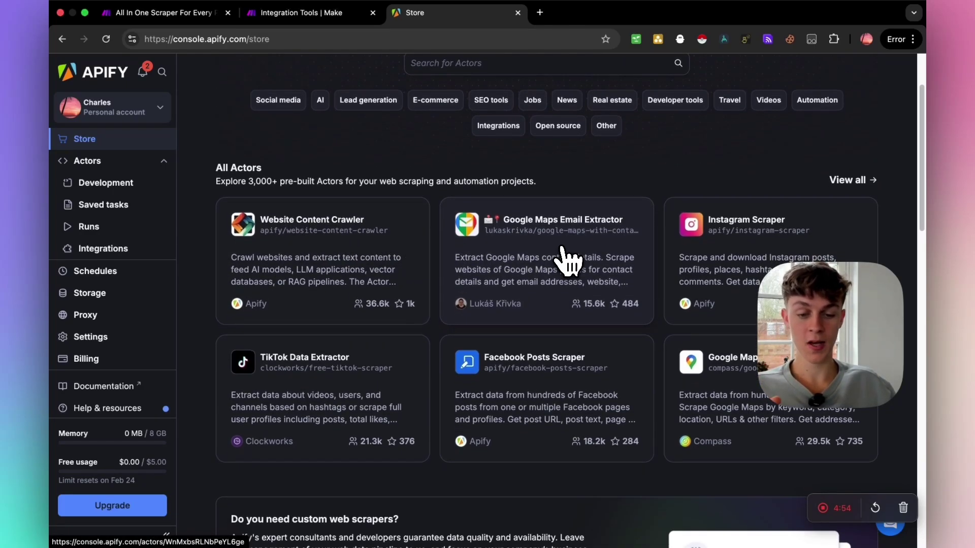
pyautogui.scroll(-1, 609, 251)
pyautogui.scroll(-2, 457, 244)
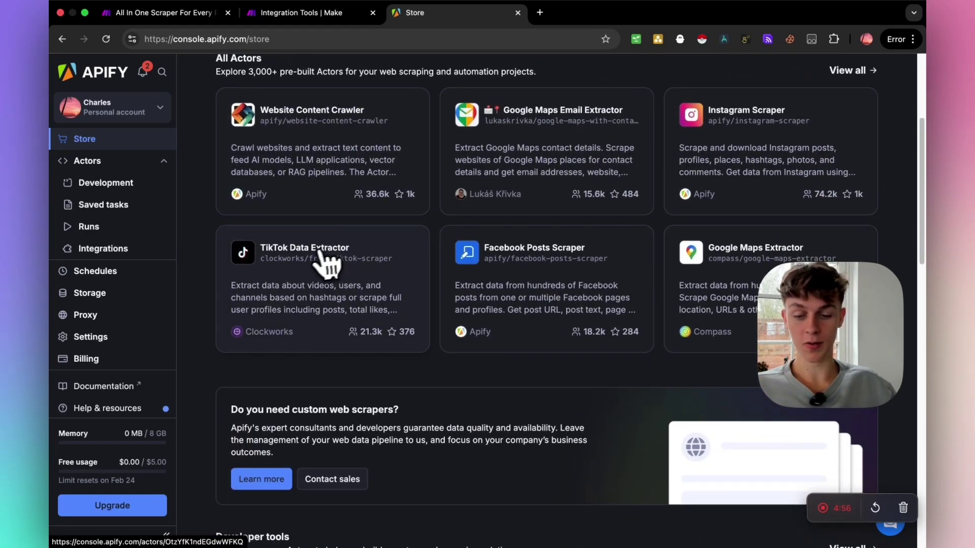
pyautogui.scroll(-10, 508, 275)
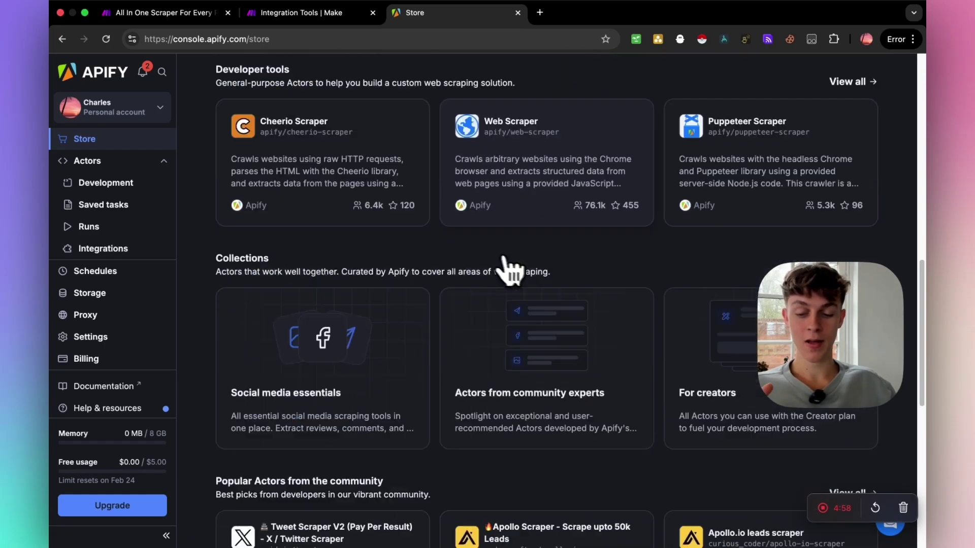
pyautogui.scroll(-4, 492, 270)
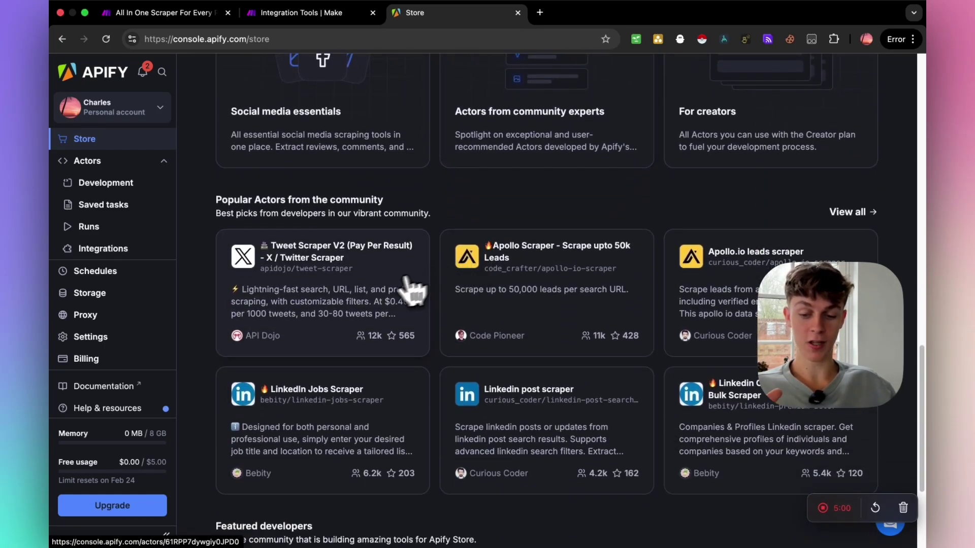
pyautogui.scroll(-1, 483, 264)
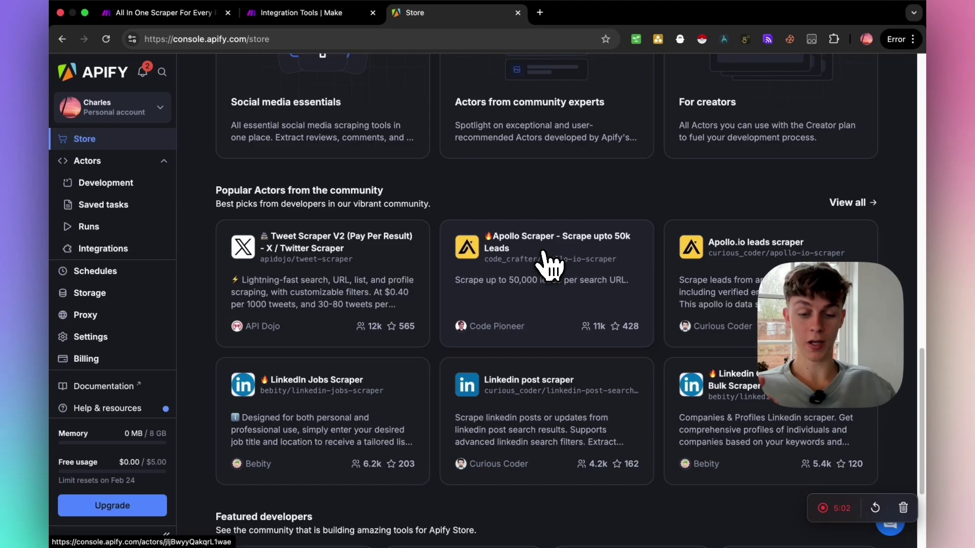
pyautogui.scroll(-1, 508, 295)
pyautogui.scroll(12, 533, 292)
pyautogui.scroll(5, 528, 300)
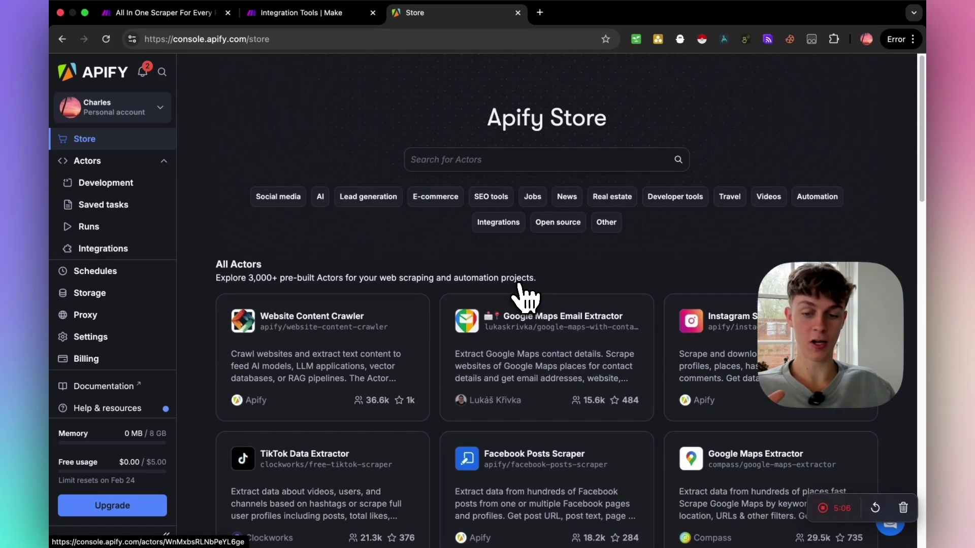
# Search the Apify Store for google maps, open the Google Maps Email Extractor Actor, and look over its input settings.
pyautogui.click(481, 160)
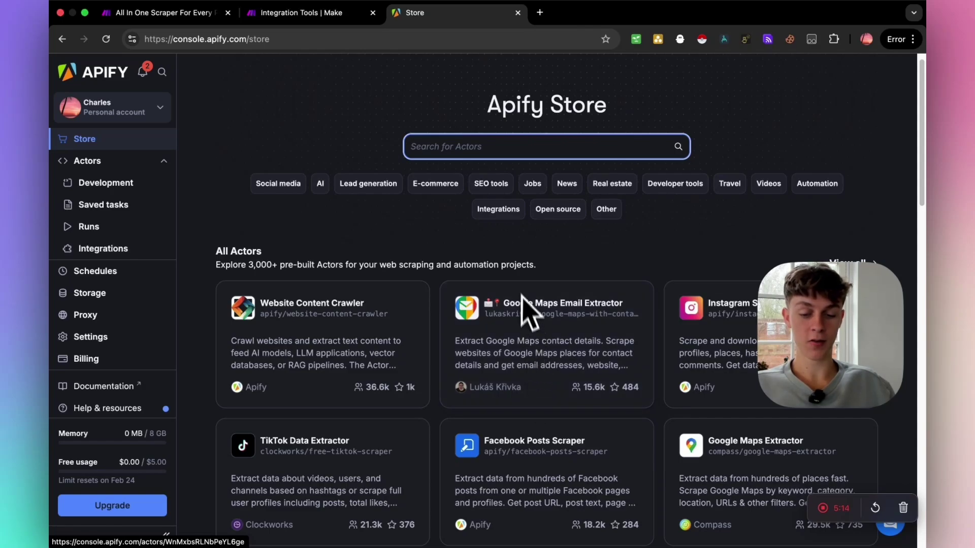
pyautogui.write('goog')
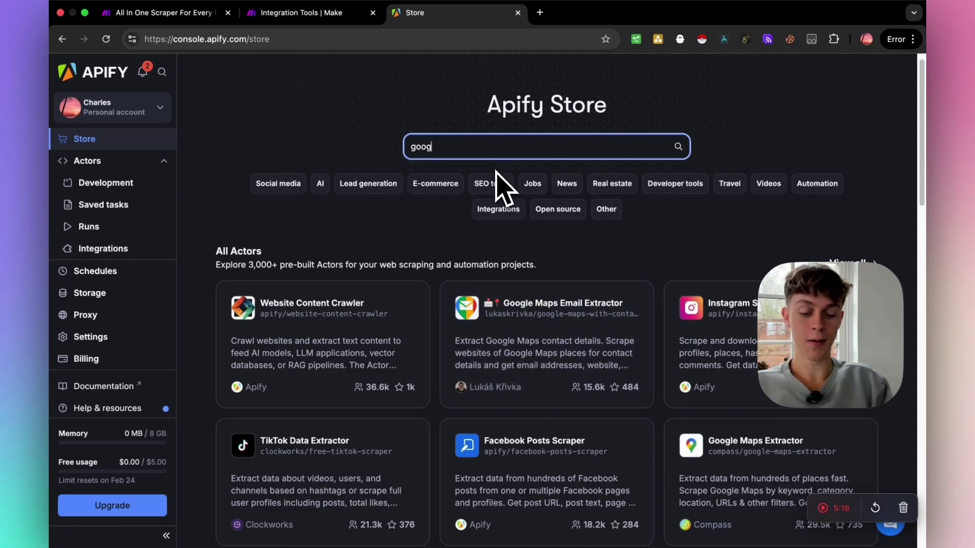
pyautogui.write('le maps')
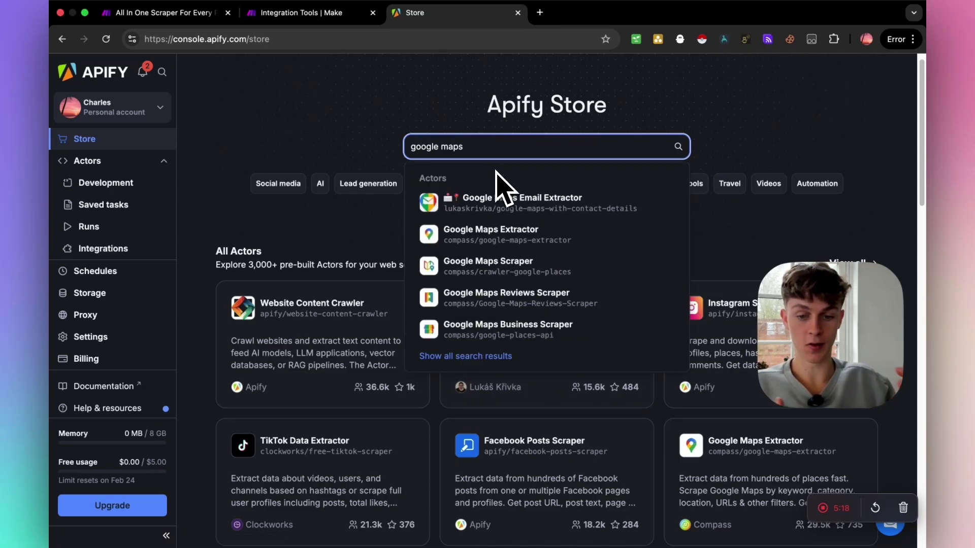
pyautogui.click(486, 213)
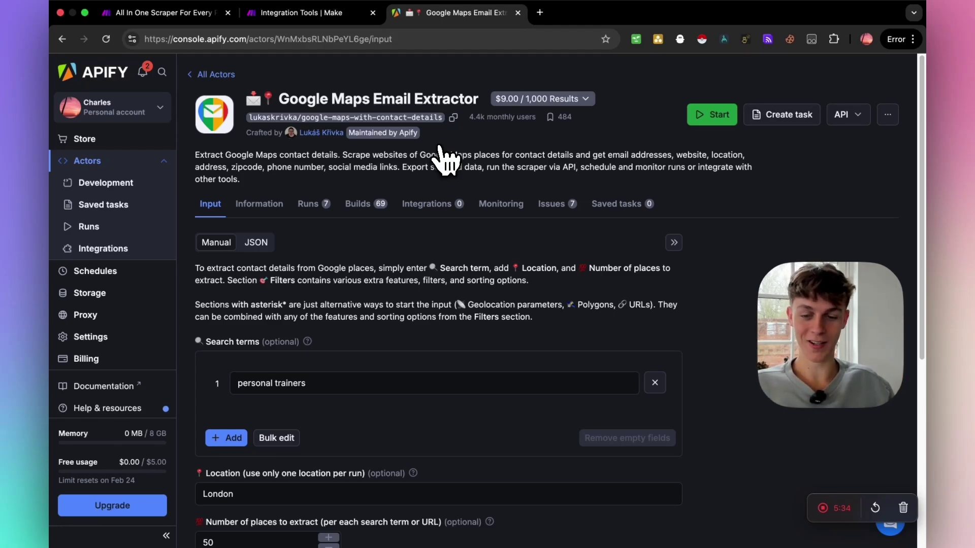
pyautogui.scroll(-3, 442, 183)
pyautogui.scroll(2, 436, 209)
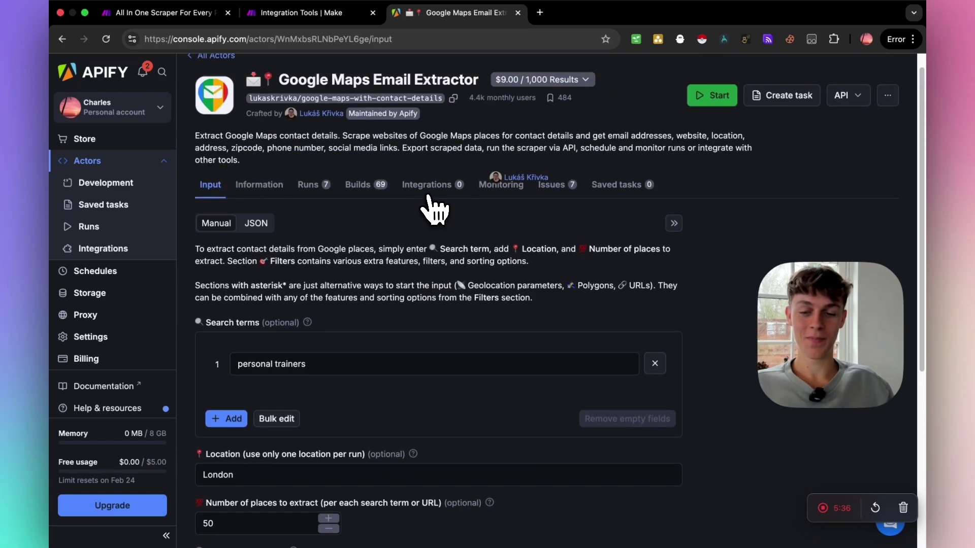
pyautogui.scroll(1, 431, 209)
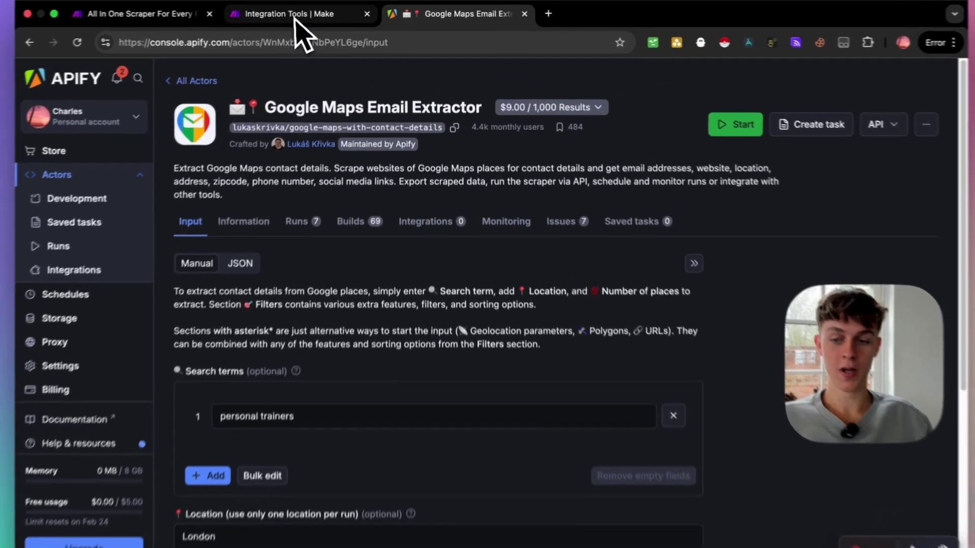
# Switch to the new Make scenario and add an Apify Run a Task module after the first branch's Set variable module.
pyautogui.click(297, 14)
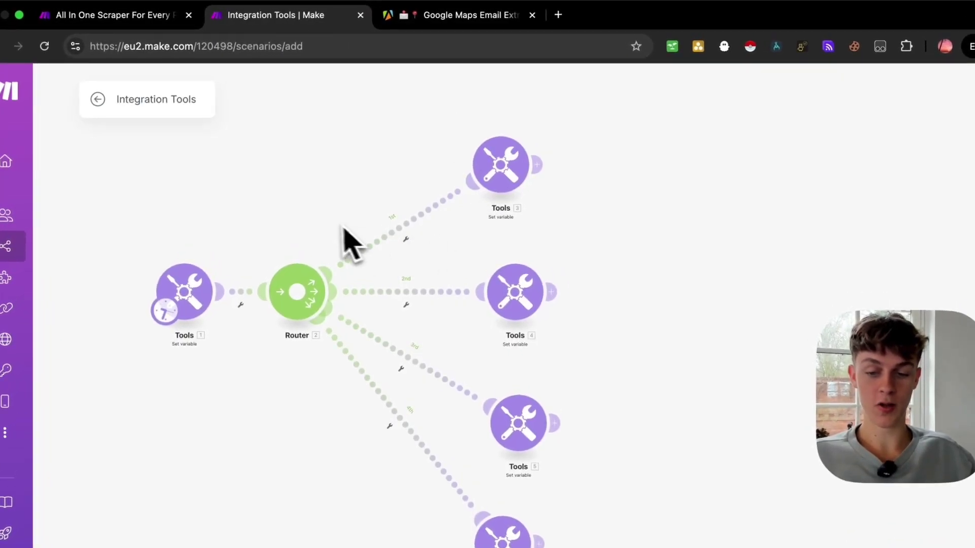
pyautogui.scroll(-1, 341, 200)
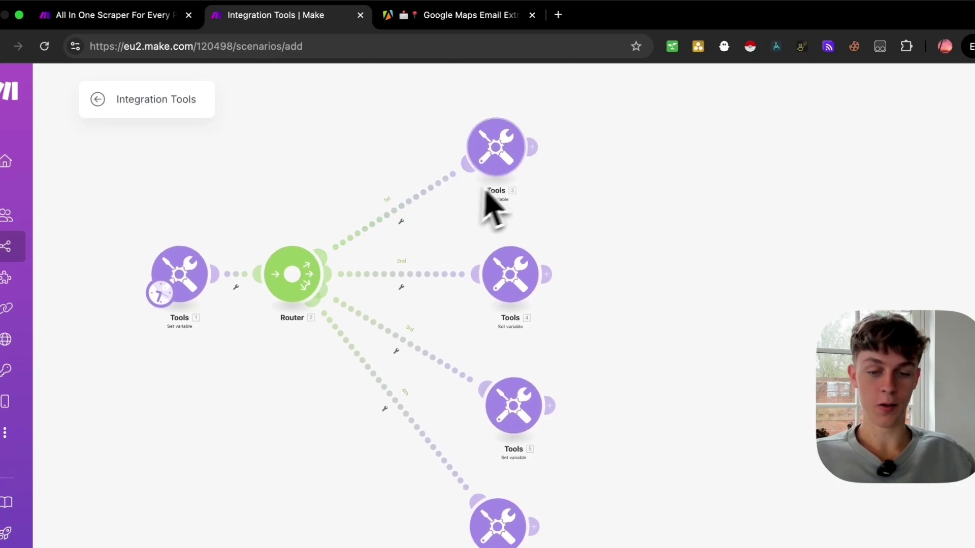
pyautogui.click(532, 148)
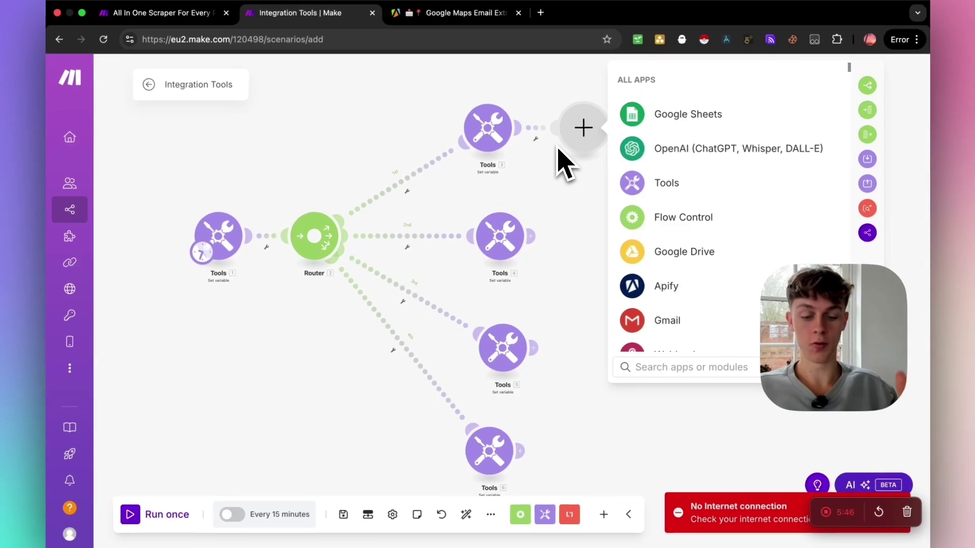
pyautogui.write('apify')
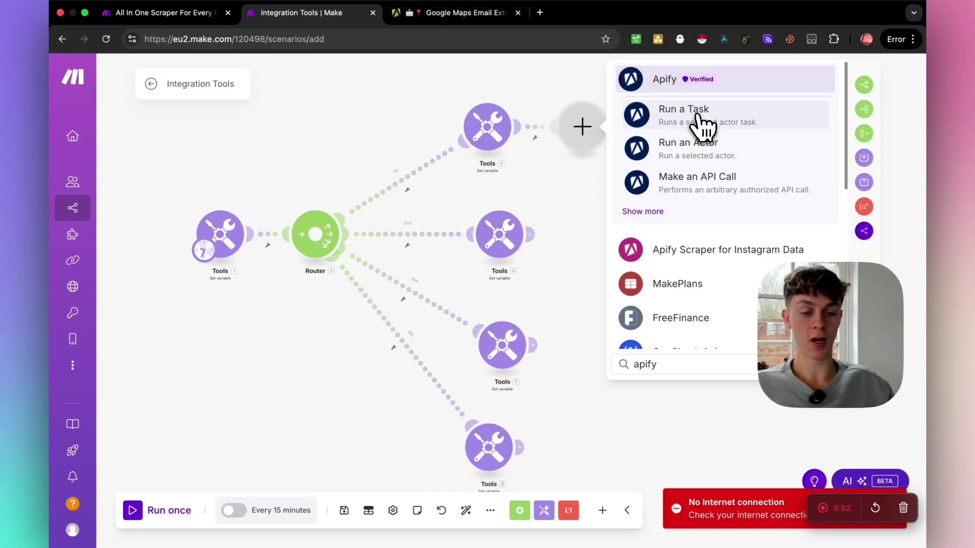
pyautogui.click(703, 122)
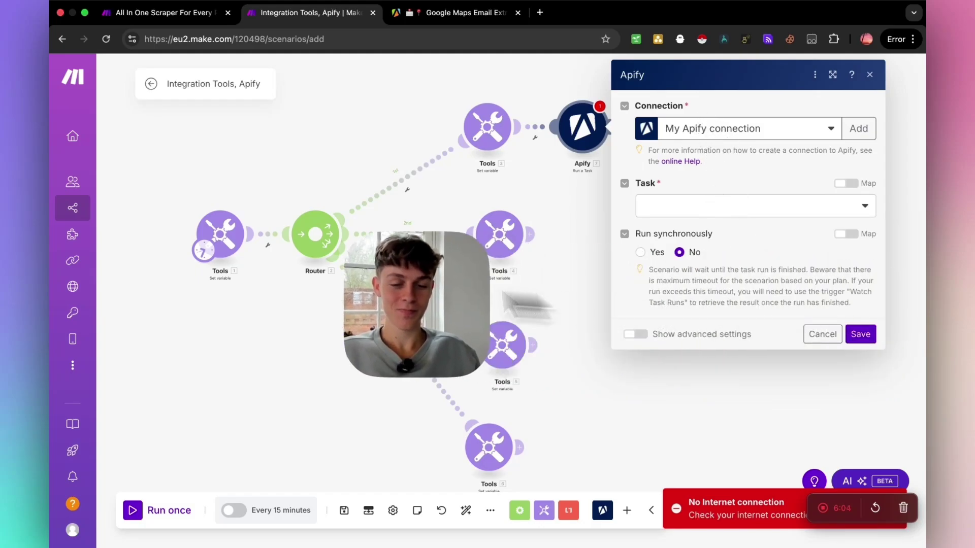
# Start a new Apify connection for the module and copy the default personal API token from the Apify account's API & Integrations settings.
pyautogui.click(859, 128)
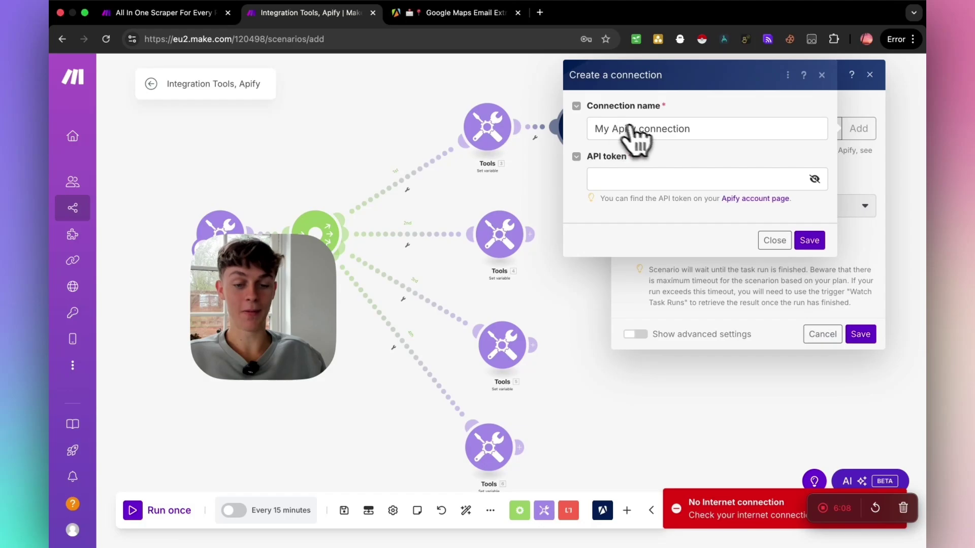
pyautogui.click(457, 15)
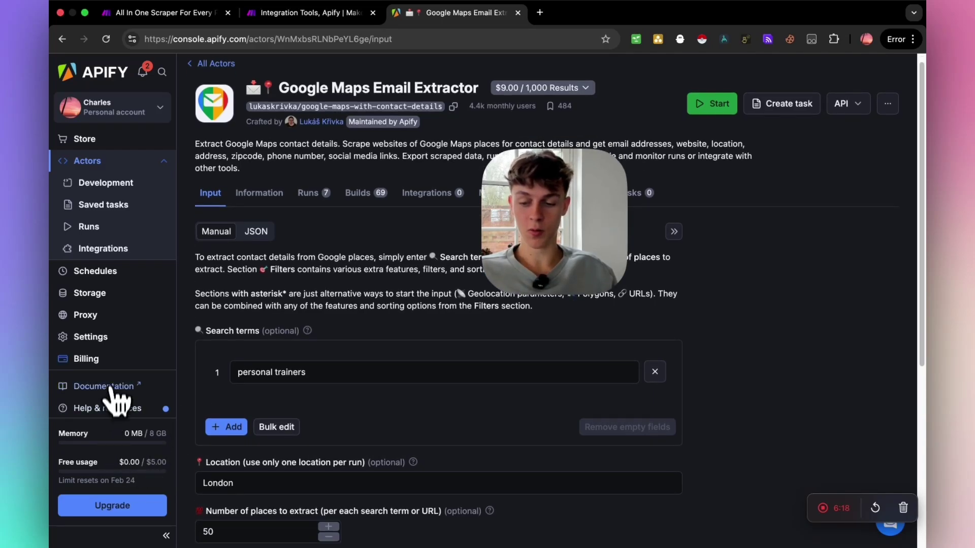
pyautogui.click(97, 338)
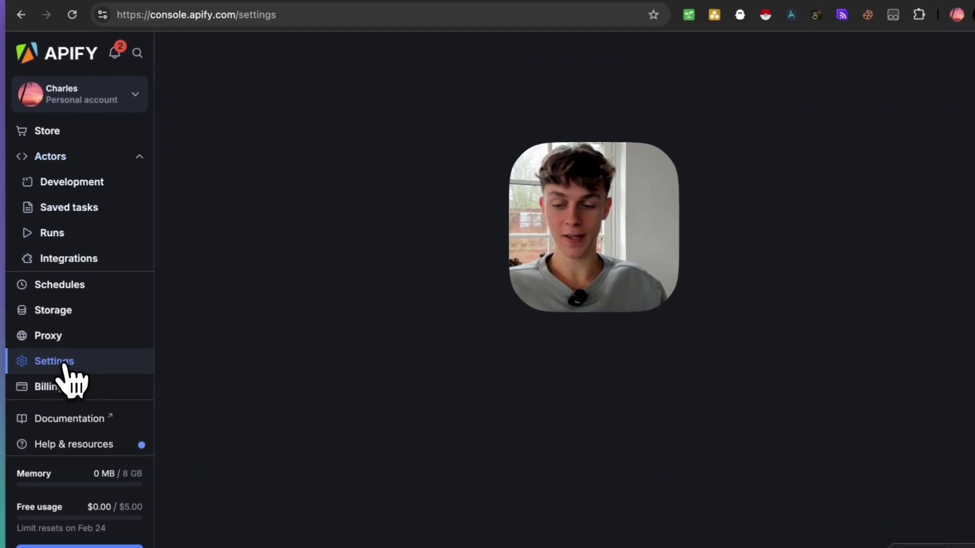
pyautogui.click(274, 98)
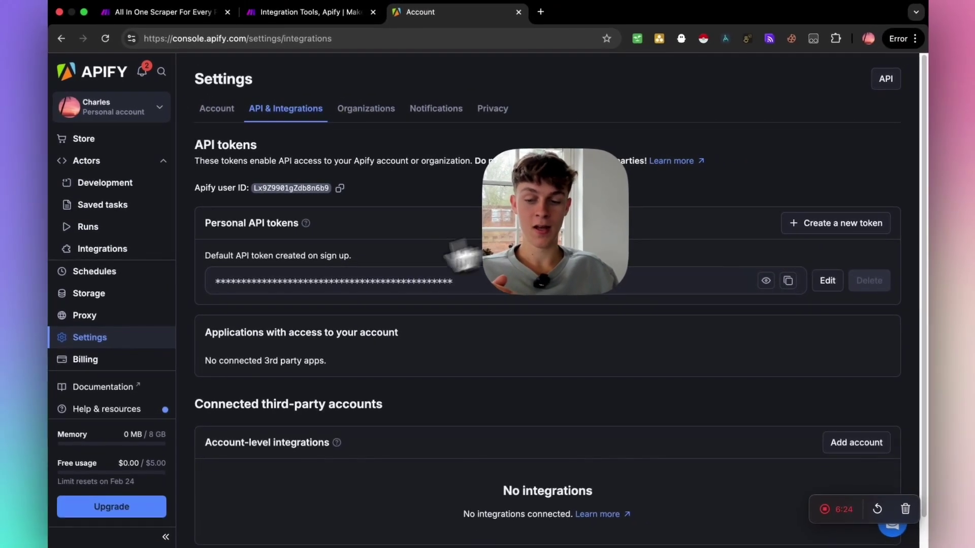
pyautogui.click(786, 280)
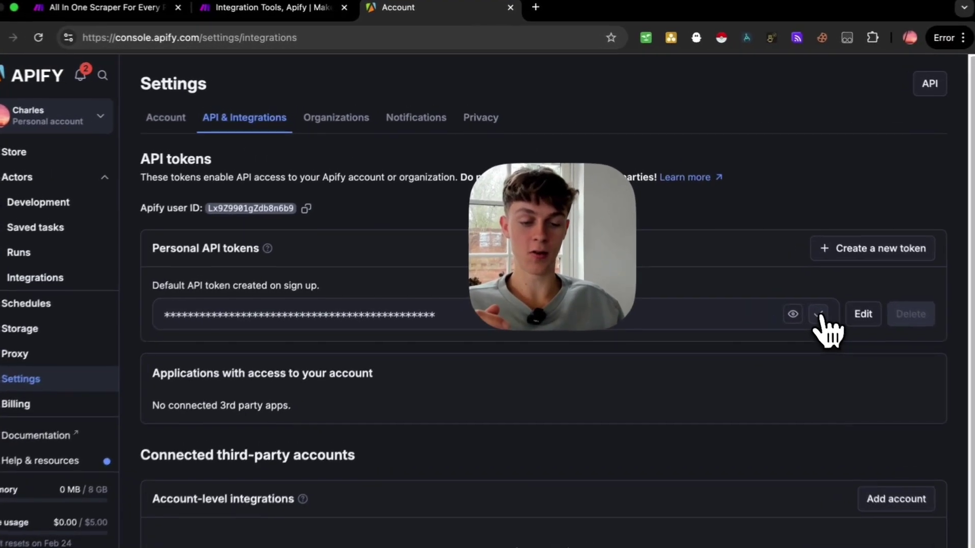
# Return to the Make connection form, paste the API token, and save the Apify connection.
pyautogui.click(290, 12)
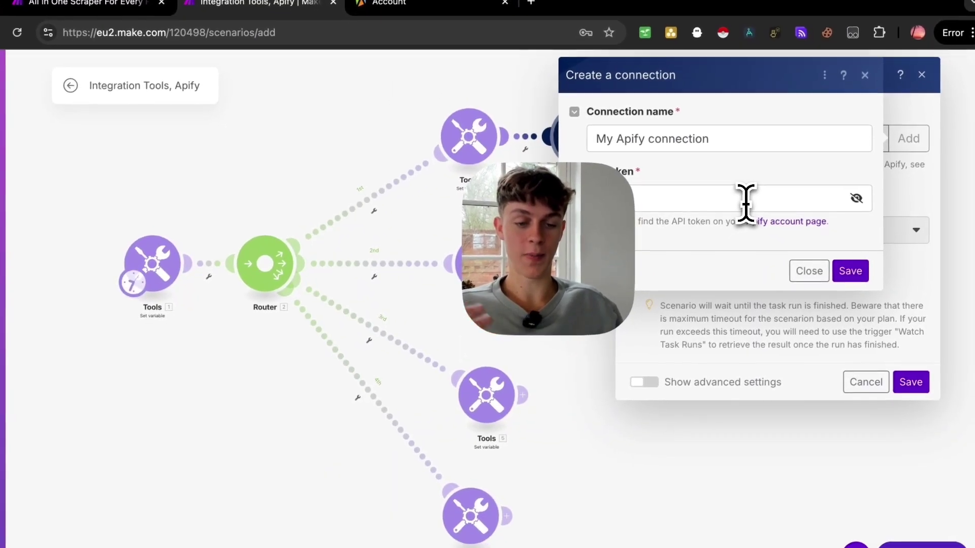
pyautogui.click(757, 208)
pyautogui.hotkey('ctrl', 'v')
pyautogui.click(849, 270)
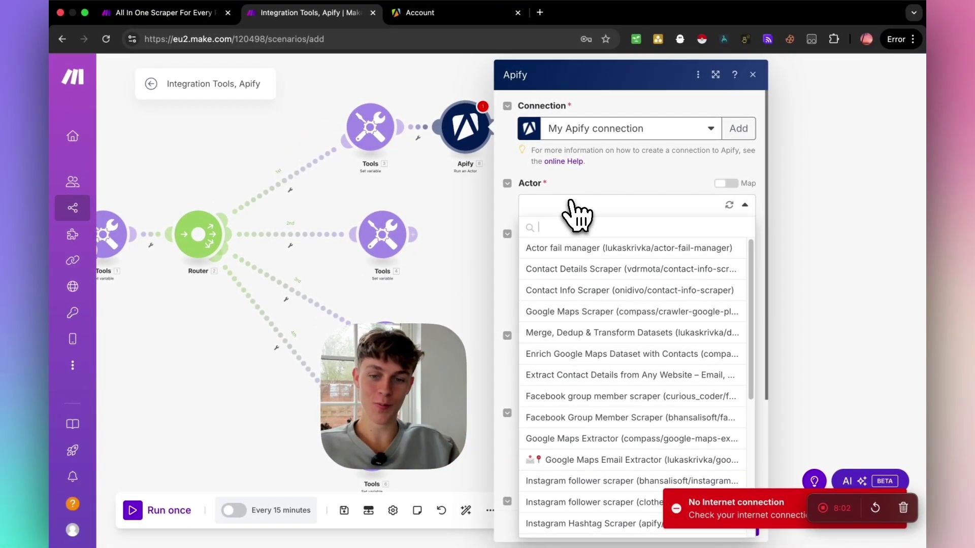
# Look through the Actors offered in the Apify module, and find Google Maps Email Extractor in the Apify Store.
pyautogui.scroll(-3, 620, 318)
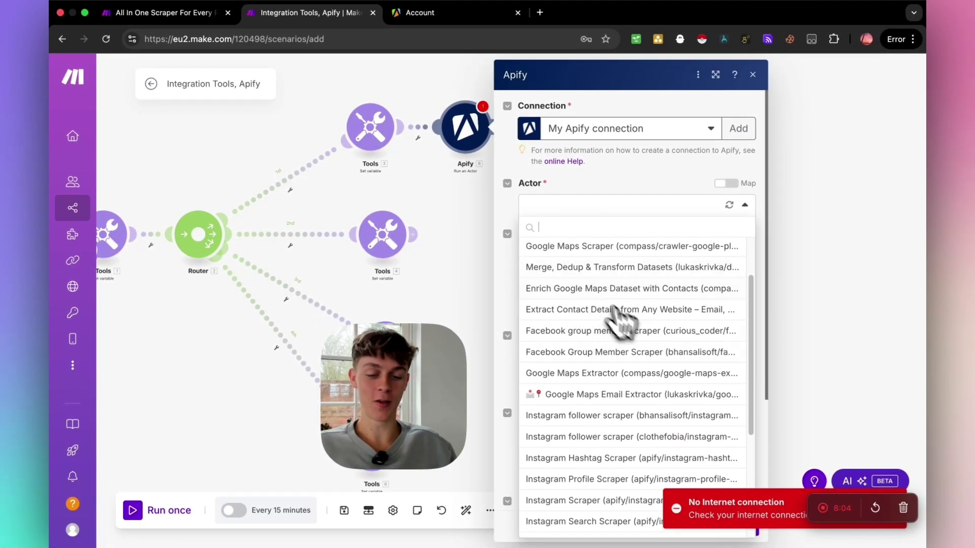
pyautogui.scroll(-1, 610, 355)
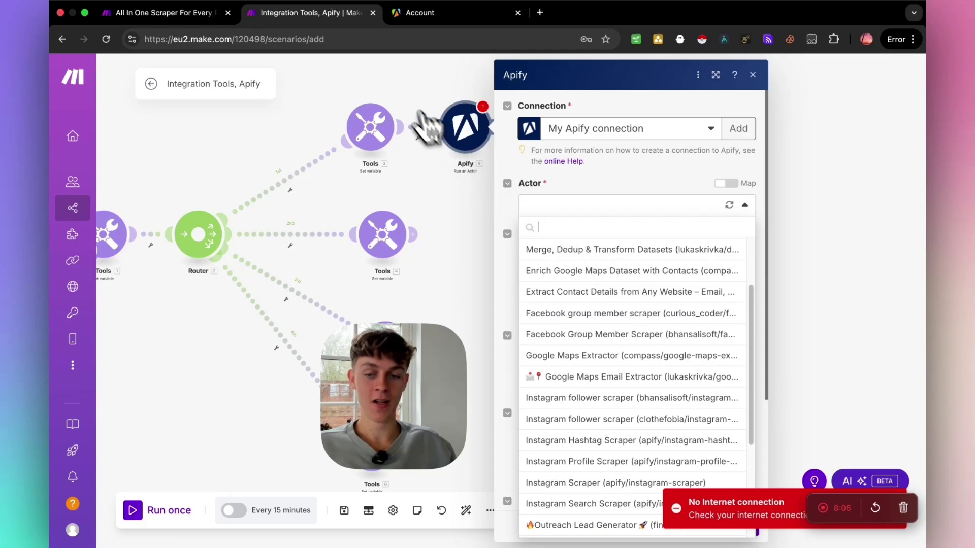
pyautogui.click(419, 14)
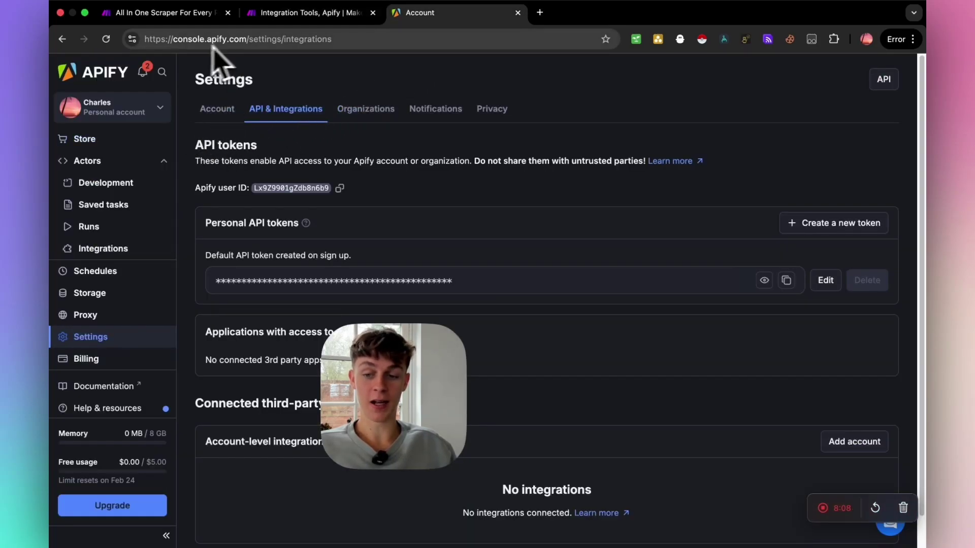
pyautogui.click(118, 140)
pyautogui.scroll(-2, 454, 260)
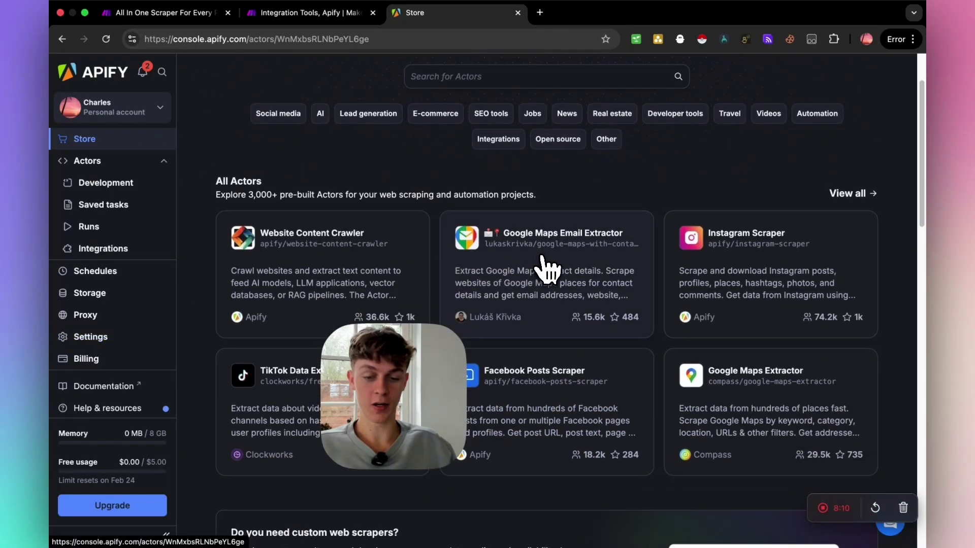
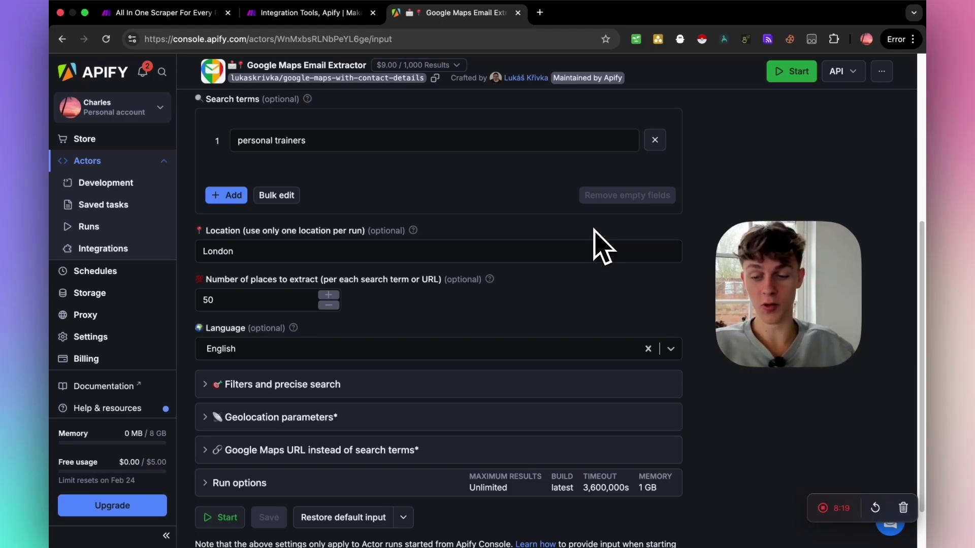
# Review the Google Maps Email Extractor's search term, location and number of places, and start a run with personal trainers, London and 50.
pyautogui.scroll(1, 508, 224)
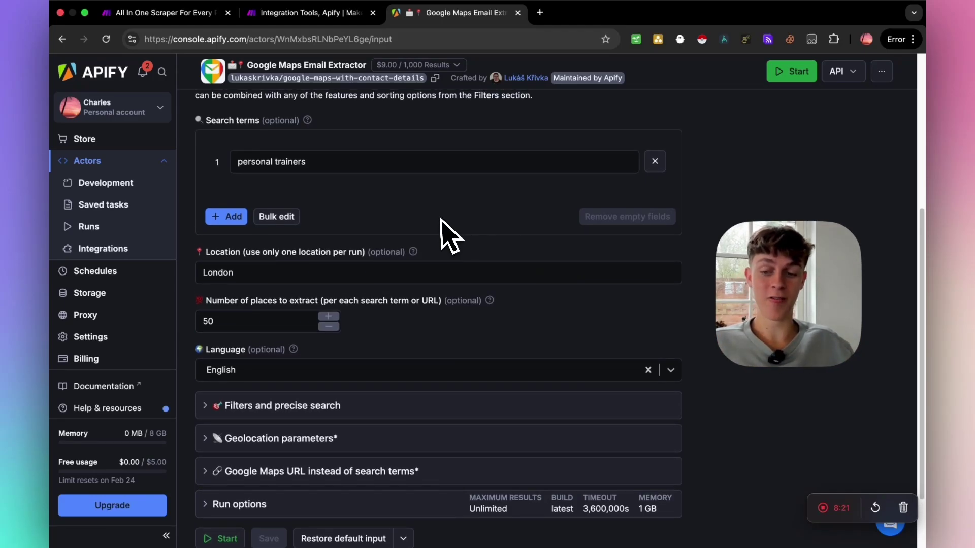
pyautogui.click(308, 161)
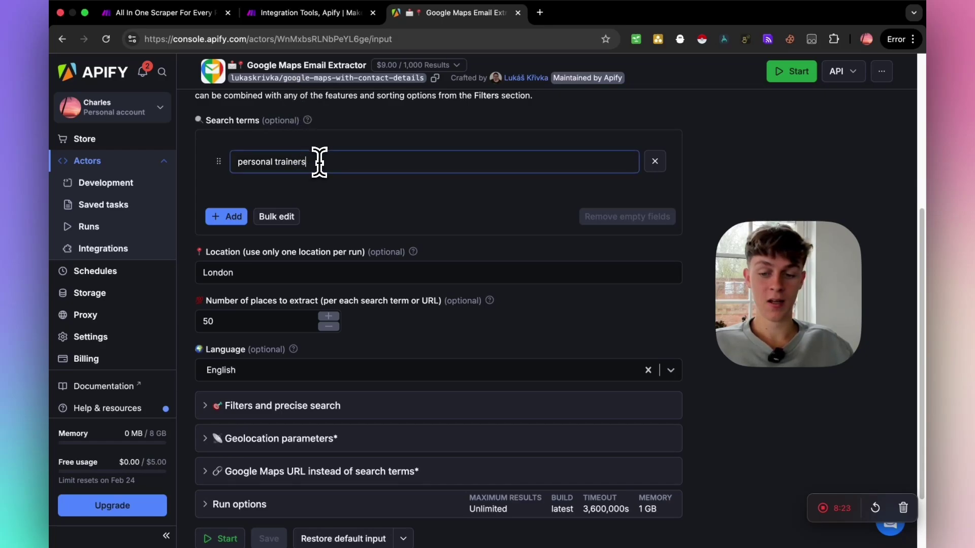
pyautogui.moveTo(318, 162); pyautogui.dragTo(242, 163)
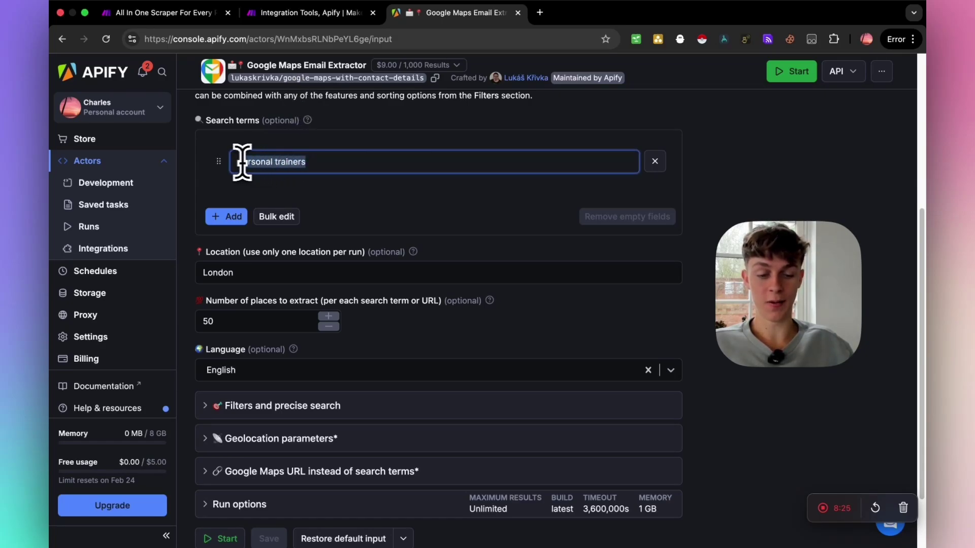
pyautogui.doubleClick(211, 274)
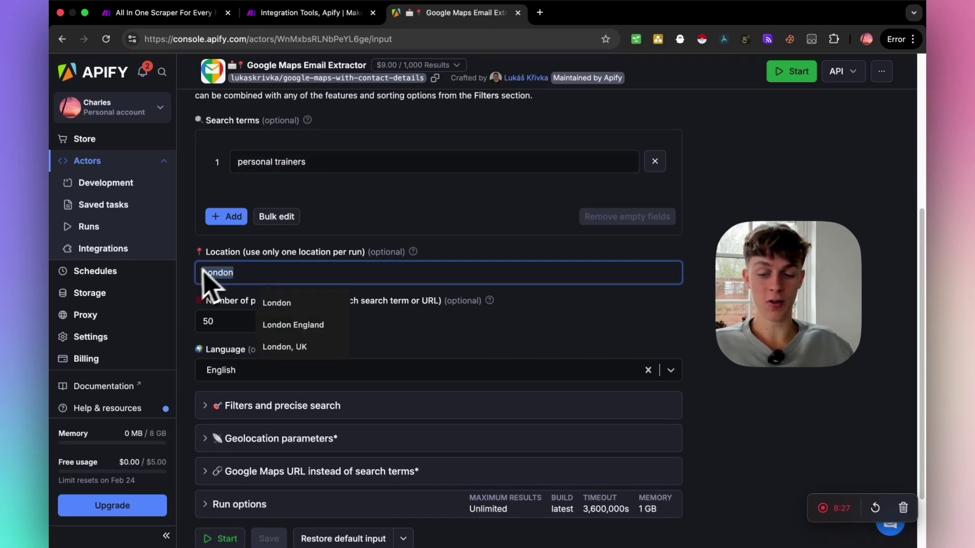
pyautogui.doubleClick(217, 321)
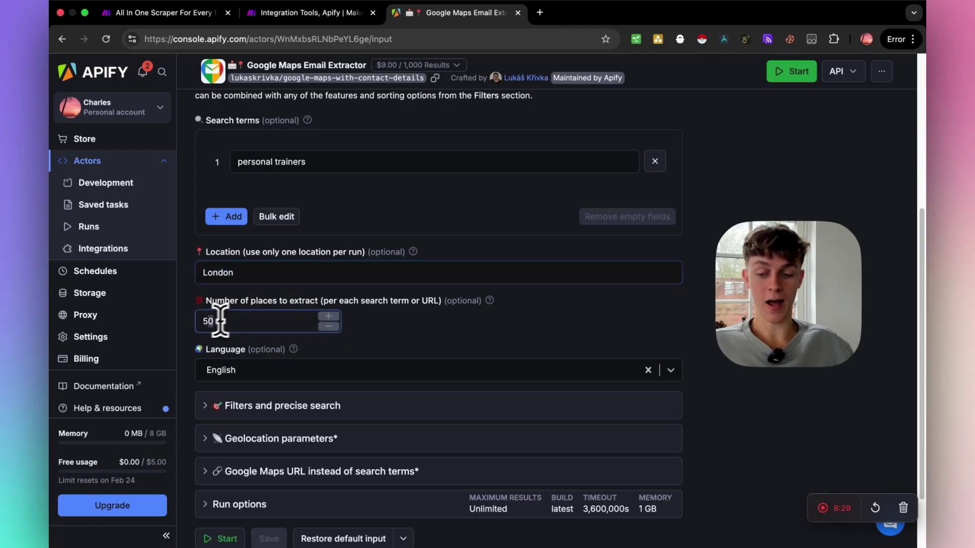
pyautogui.scroll(-1, 252, 306)
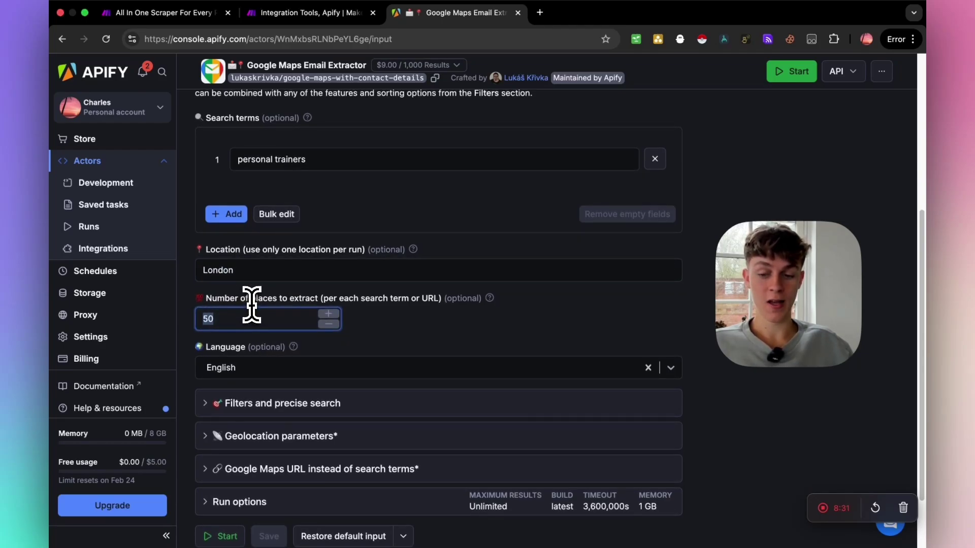
pyautogui.scroll(1, 252, 306)
pyautogui.click(791, 72)
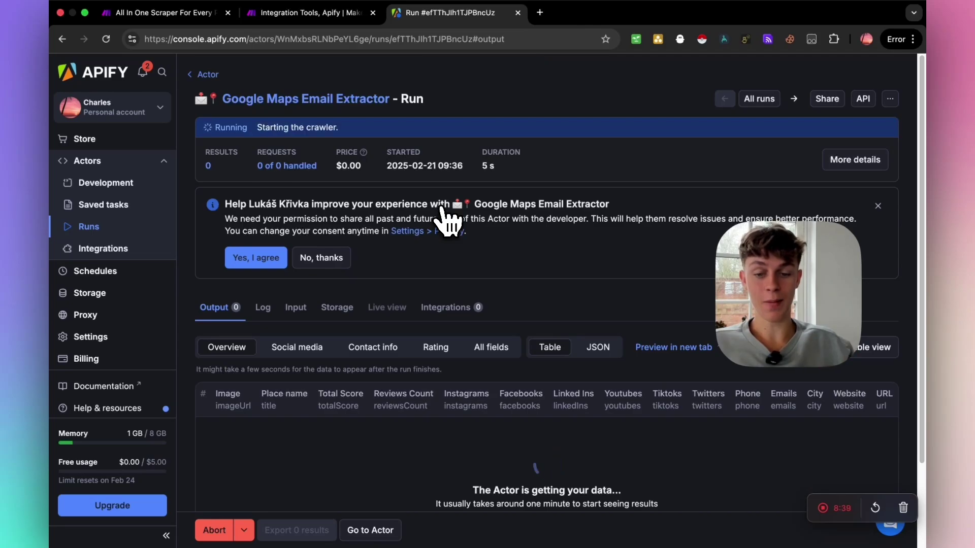
# Check the Which Platform? variable in the finished All In One Scraper scenario and close it without changes.
pyautogui.click(192, 14)
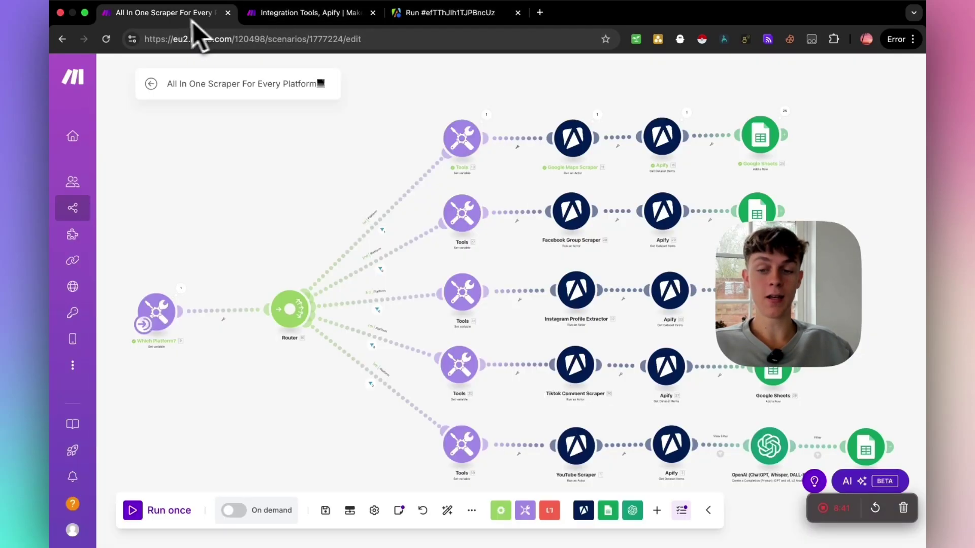
pyautogui.click(161, 317)
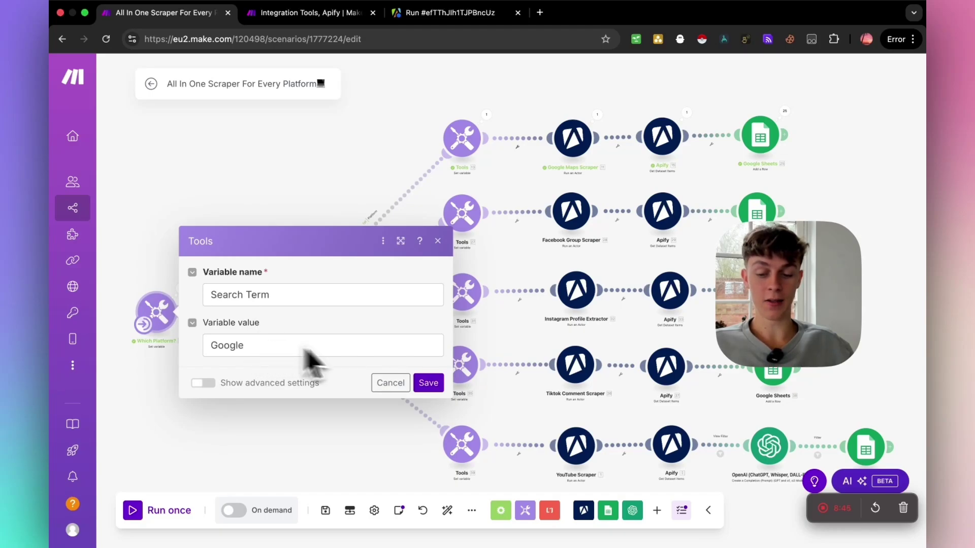
pyautogui.click(389, 382)
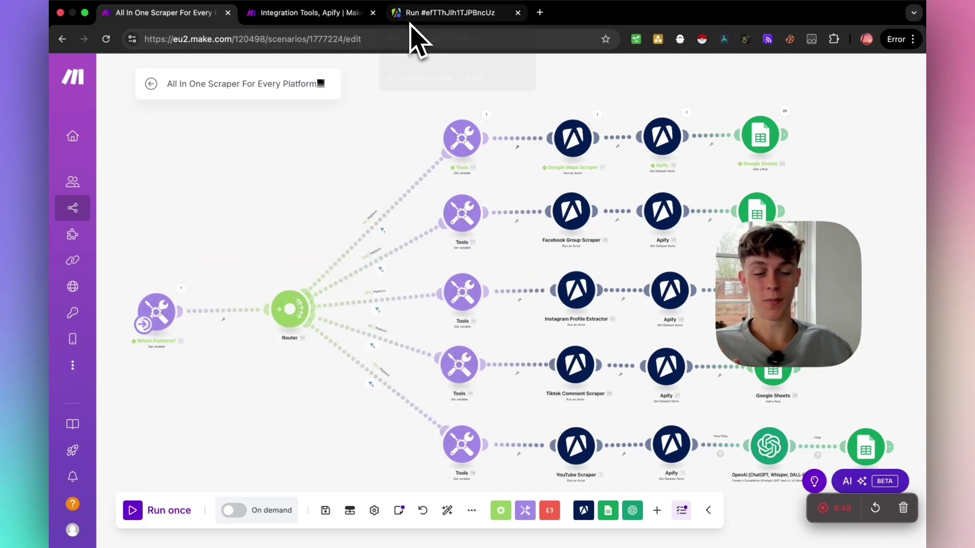
# Return to the Google Maps Email Extractor run in Apify and examine the run status and the columns of its output table.
pyautogui.click(445, 14)
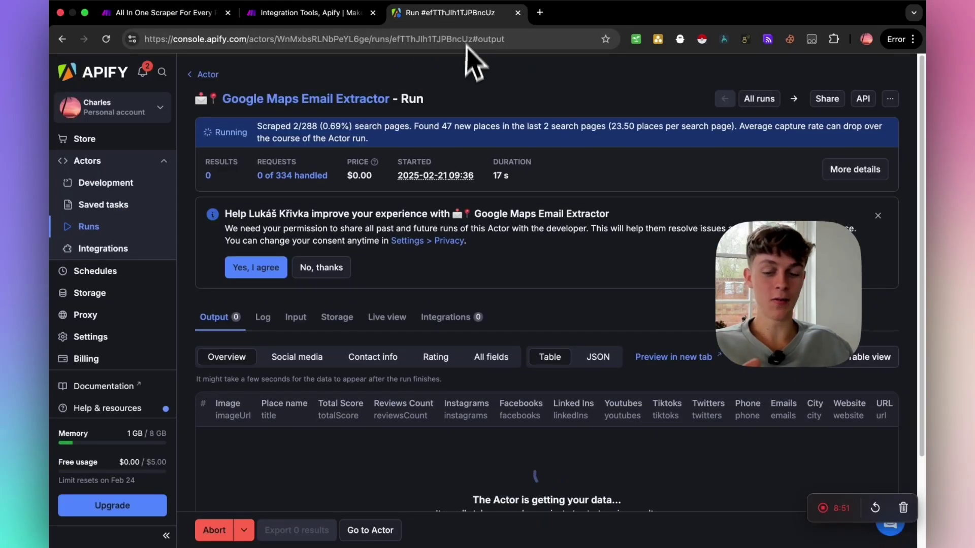
pyautogui.scroll(-2, 488, 223)
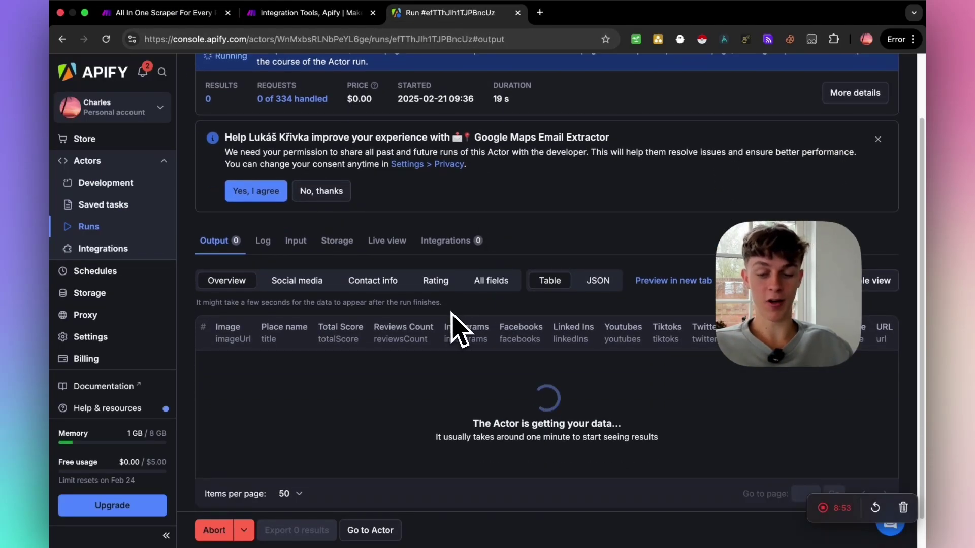
pyautogui.scroll(-1, 267, 340)
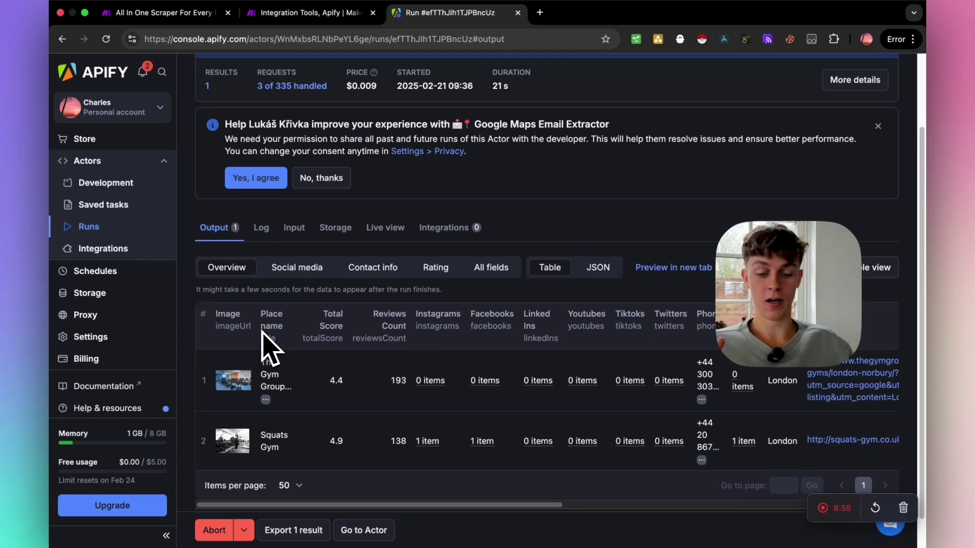
pyautogui.scroll(-1, 279, 358)
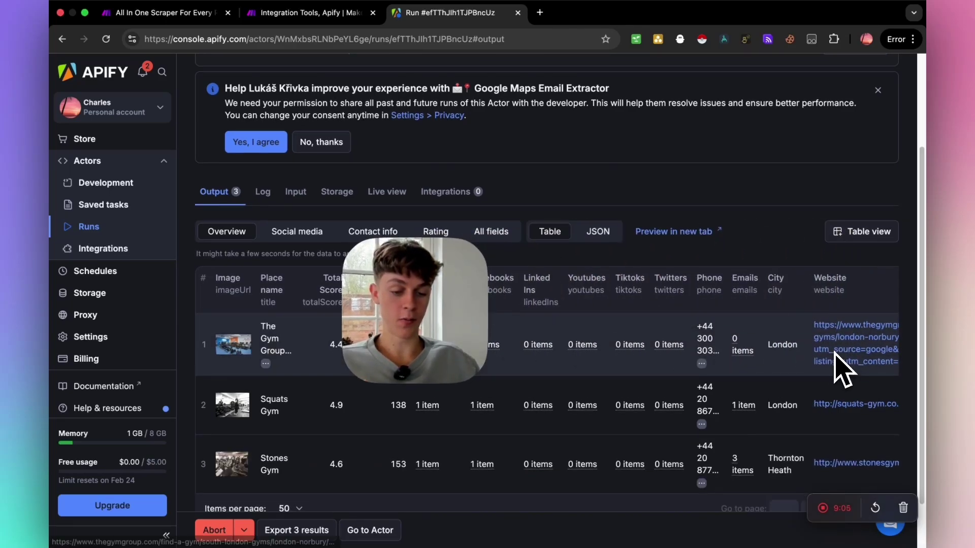
pyautogui.scroll(-2, 823, 386)
pyautogui.moveTo(445, 475); pyautogui.dragTo(438, 451)
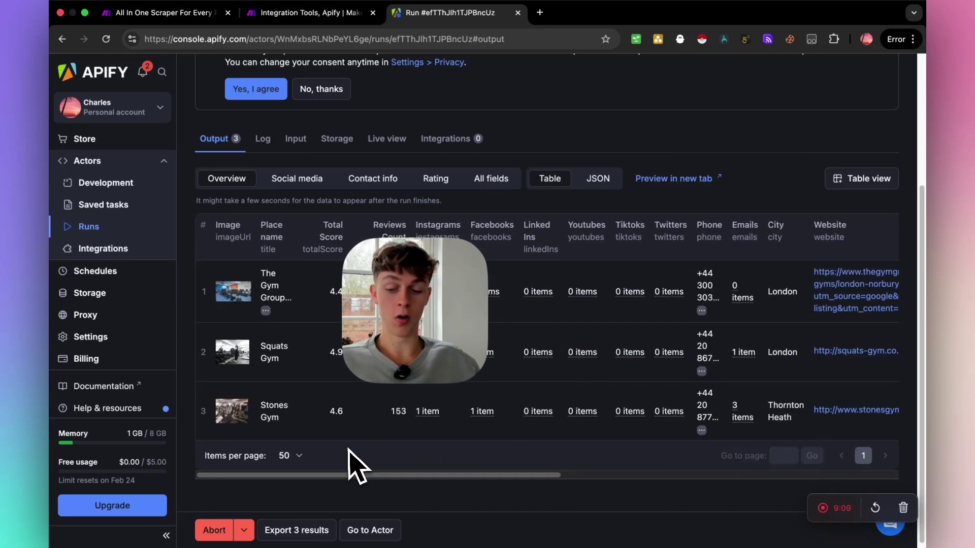
pyautogui.scroll(-1, 315, 431)
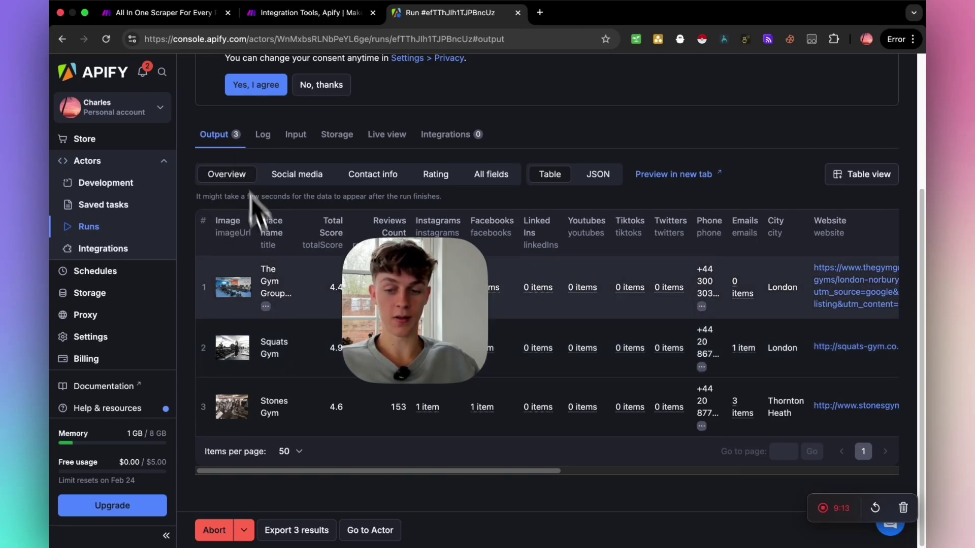
pyautogui.scroll(4, 264, 244)
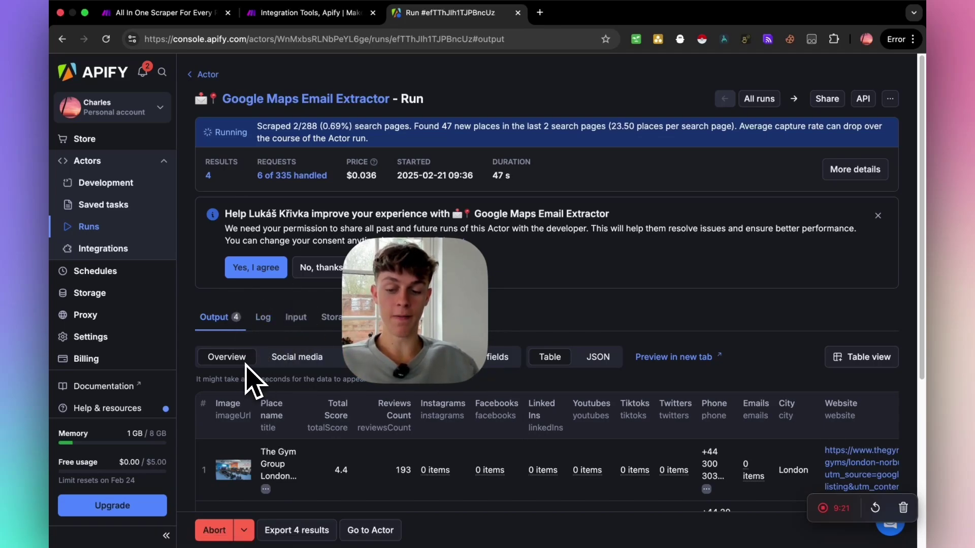
# In Make's Apify module, select Google Maps Email Extractor as the Actor and set Run synchronously to Yes.
pyautogui.click(307, 13)
pyautogui.click(594, 205)
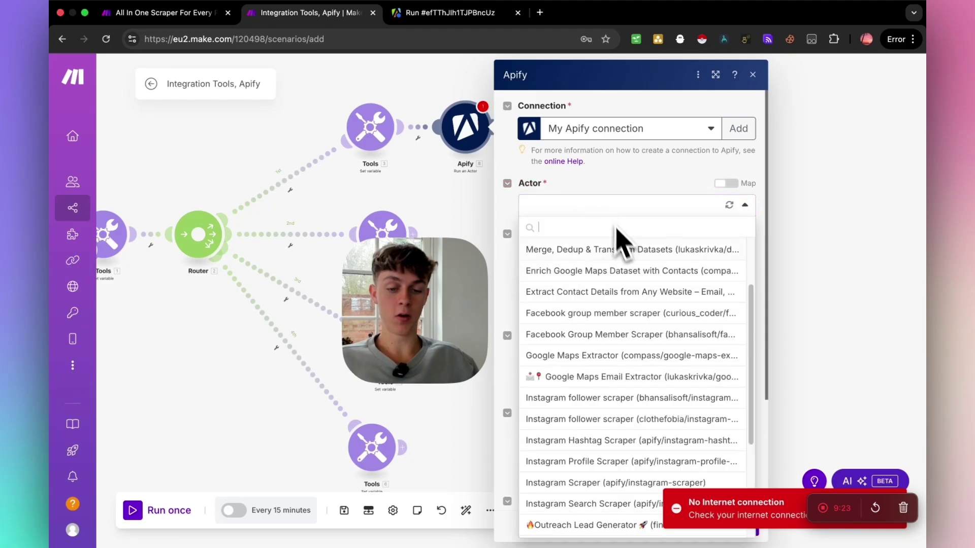
pyautogui.scroll(3, 617, 254)
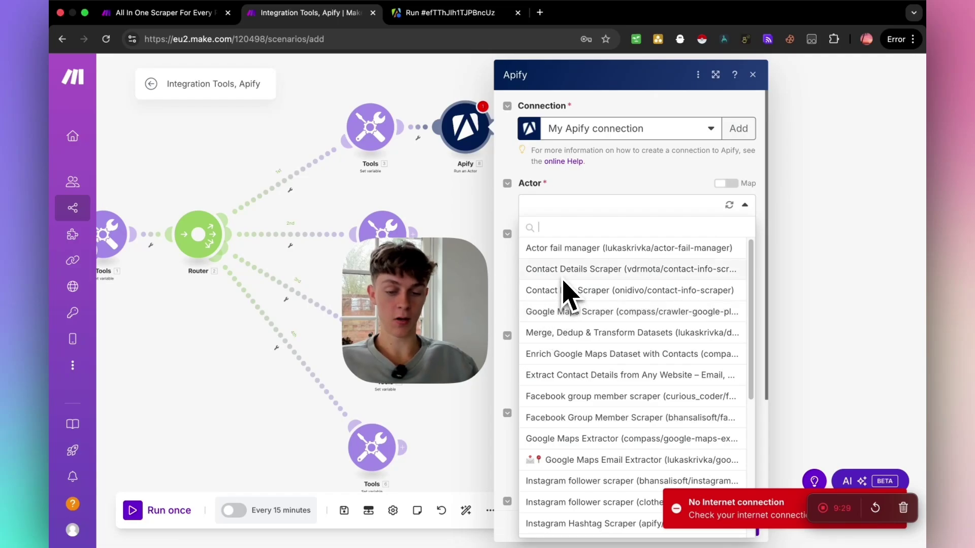
pyautogui.write('go')
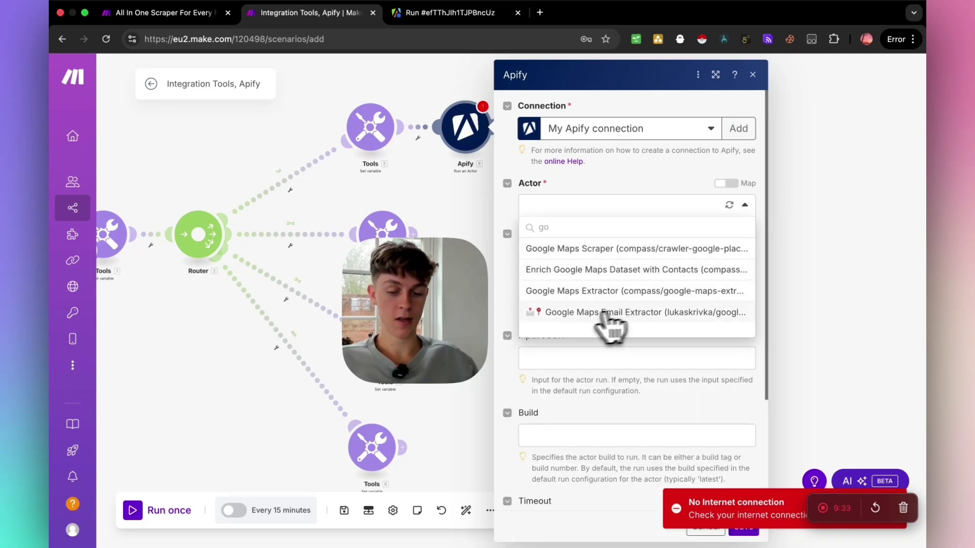
pyautogui.click(685, 316)
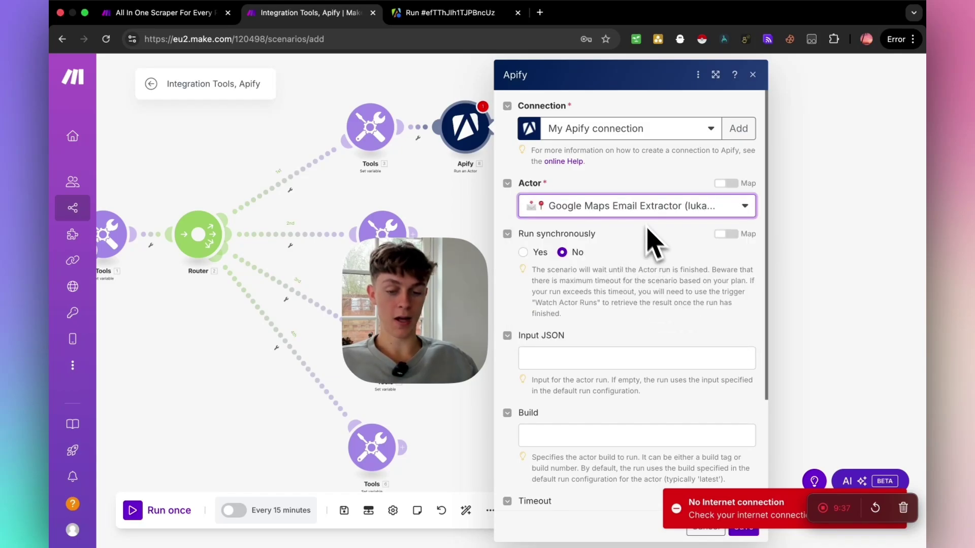
pyautogui.click(523, 253)
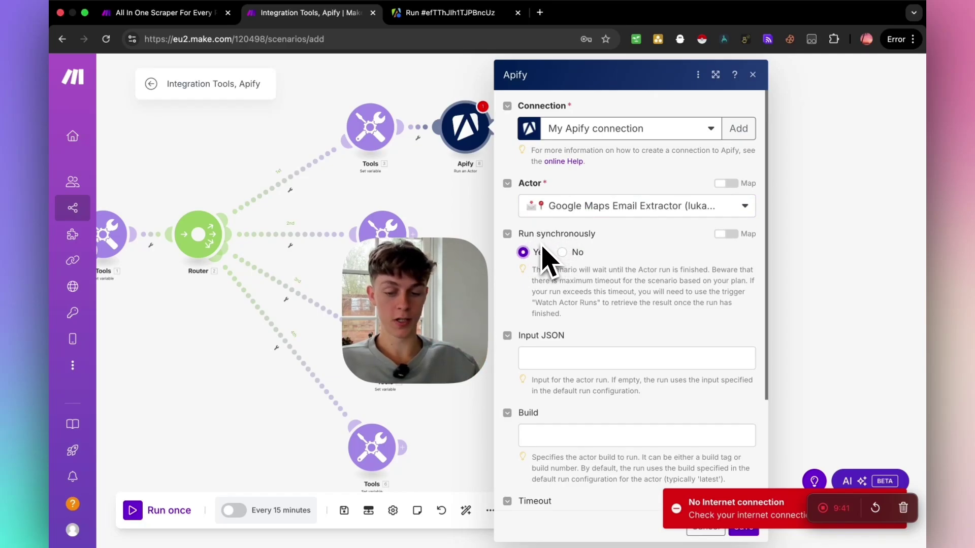
# Switch to Apify, abort the running Google Maps Email Extractor run and return to the Actor's input page.
pyautogui.scroll(-1, 599, 264)
pyautogui.click(573, 345)
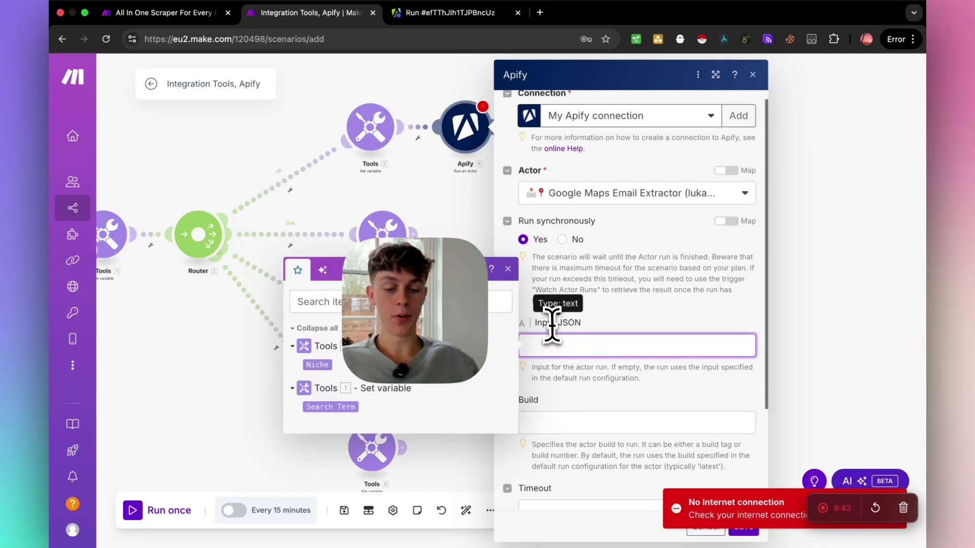
pyautogui.click(432, 12)
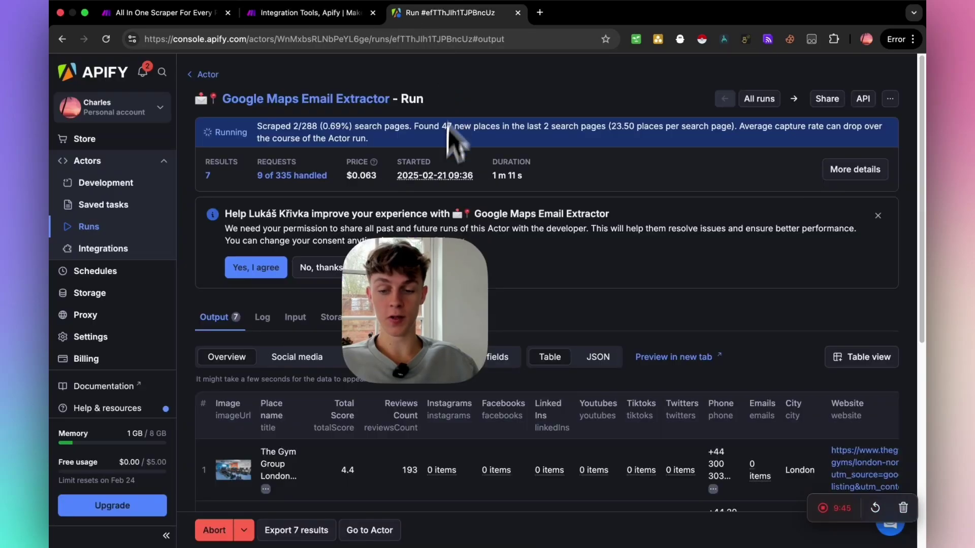
pyautogui.click(216, 531)
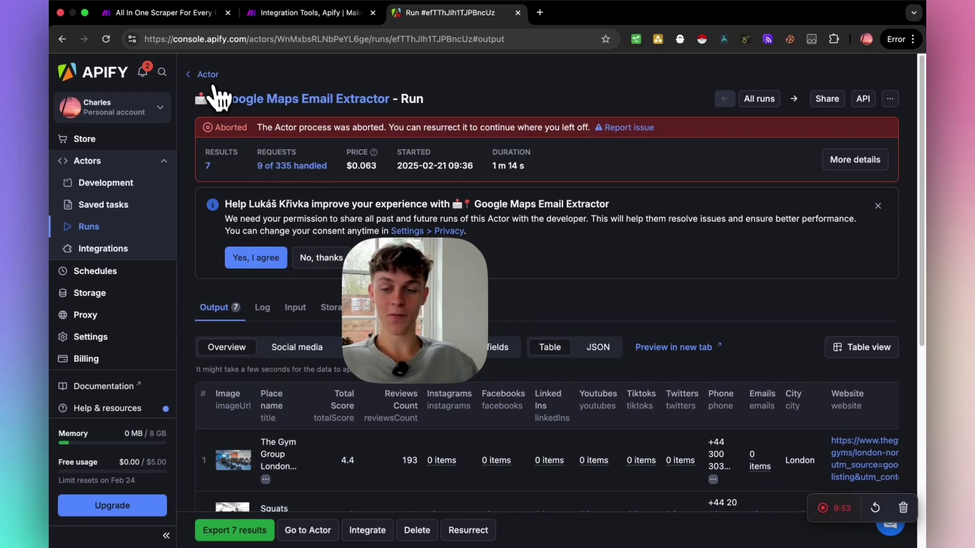
pyautogui.click(209, 75)
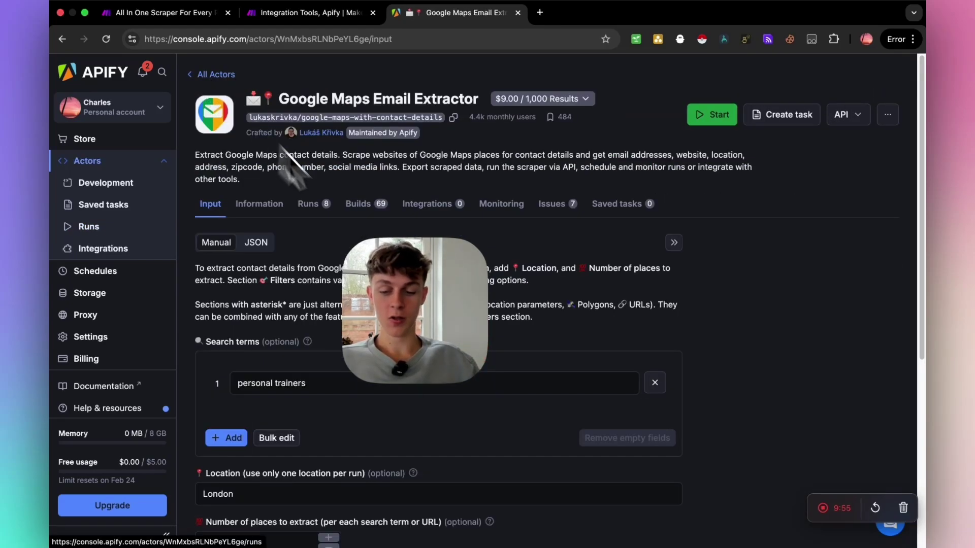
pyautogui.moveTo(413, 298); pyautogui.dragTo(674, 326)
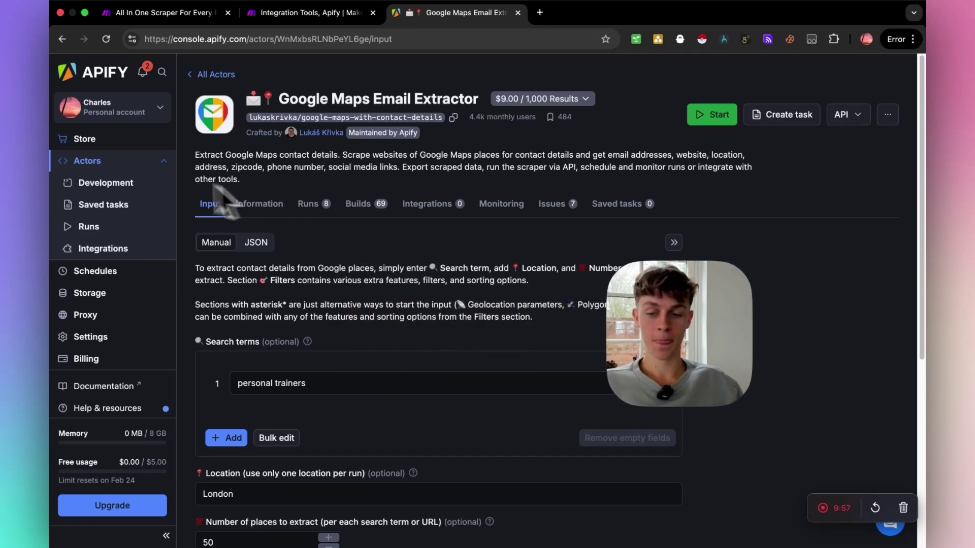
# Copy the Actor's entire input as JSON and paste it into the Input JSON of Make's Apify module.
pyautogui.click(257, 242)
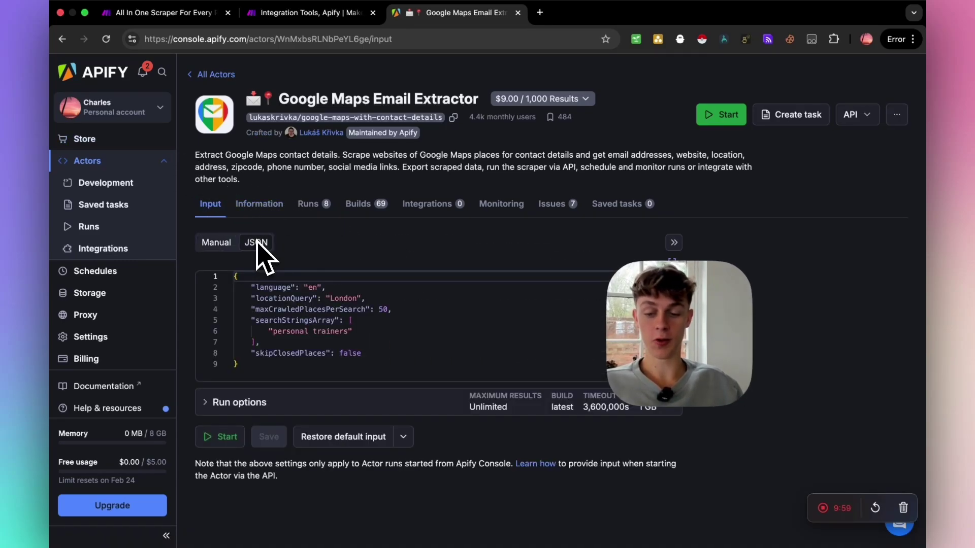
pyautogui.click(279, 304)
pyautogui.hotkey('ctrl', 'a')
pyautogui.hotkey('ctrl', 'c')
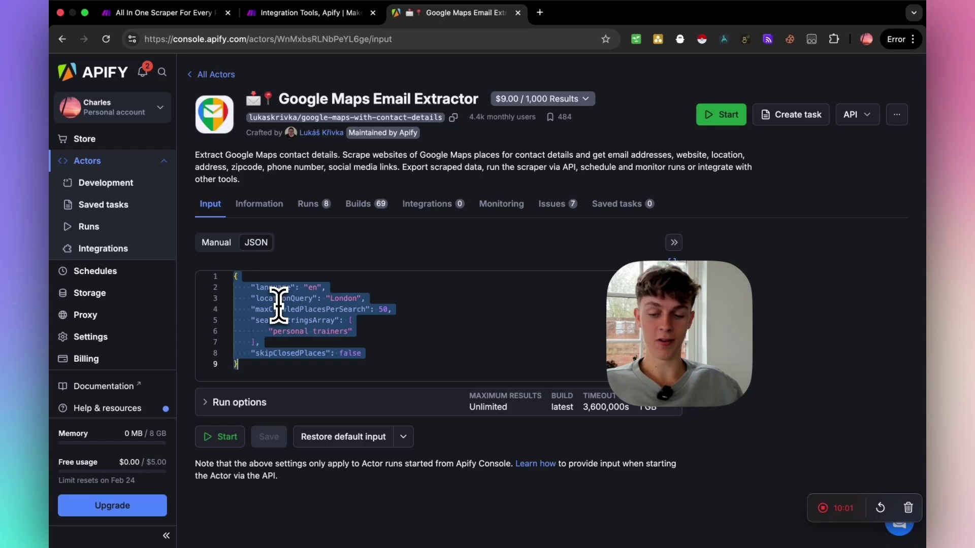
pyautogui.click(314, 12)
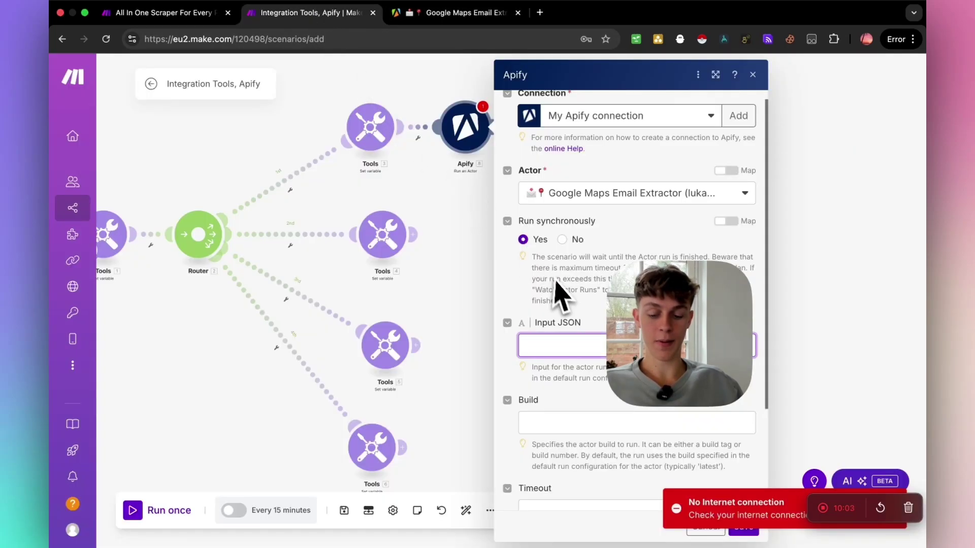
pyautogui.moveTo(688, 351); pyautogui.dragTo(374, 327)
pyautogui.hotkey('ctrl', 'v')
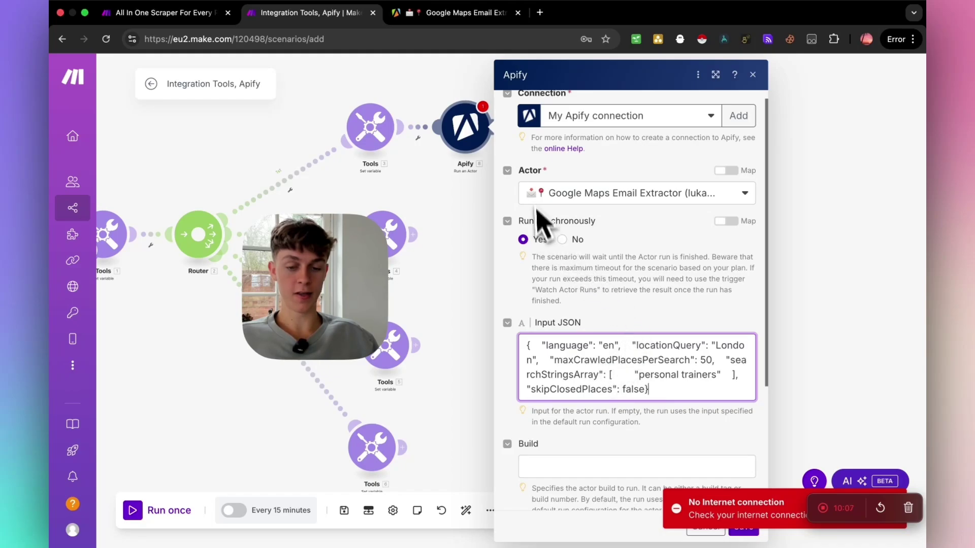
pyautogui.scroll(-1, 616, 315)
pyautogui.scroll(-1, 617, 341)
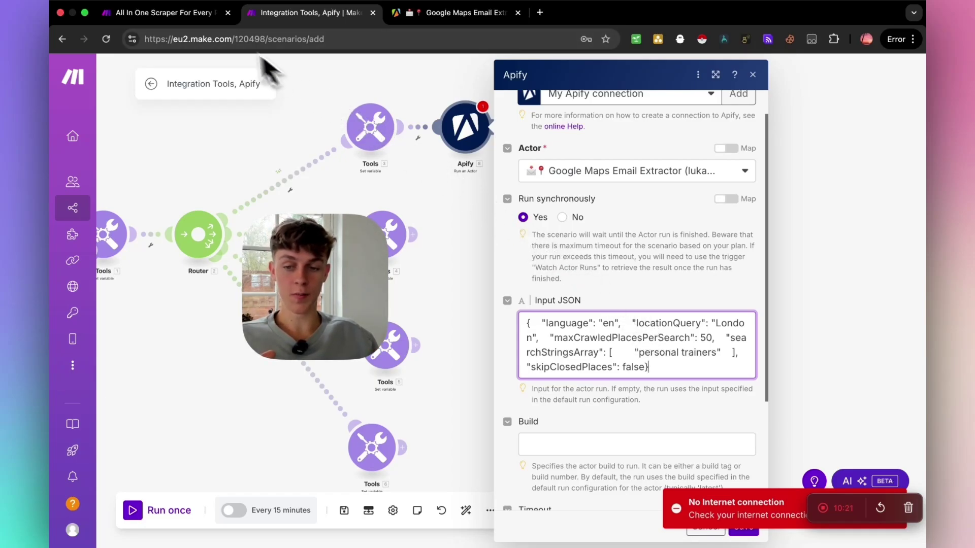
# Replace personal trainers in the searchStringsArray of the Input JSON with the Niche variable, and save the Apify module.
pyautogui.click(208, 13)
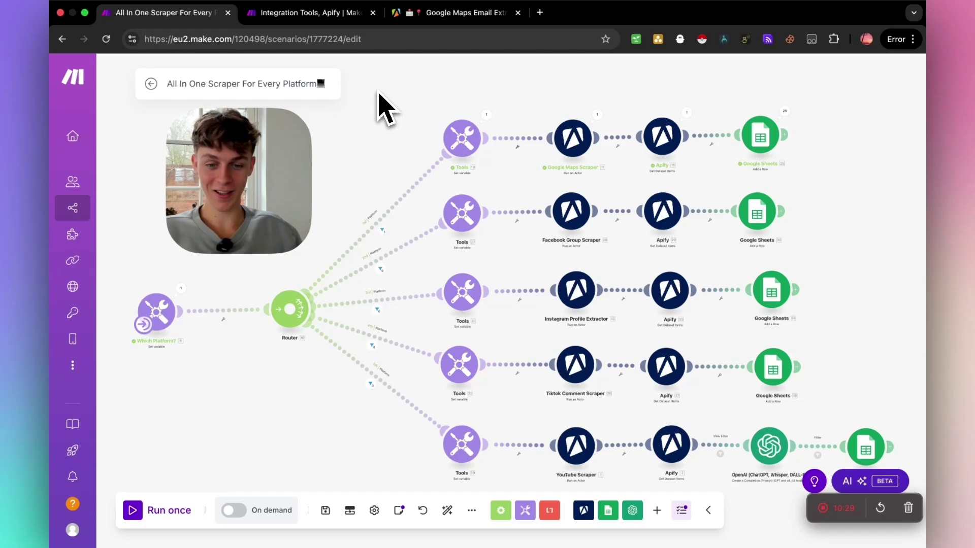
pyautogui.click(325, 13)
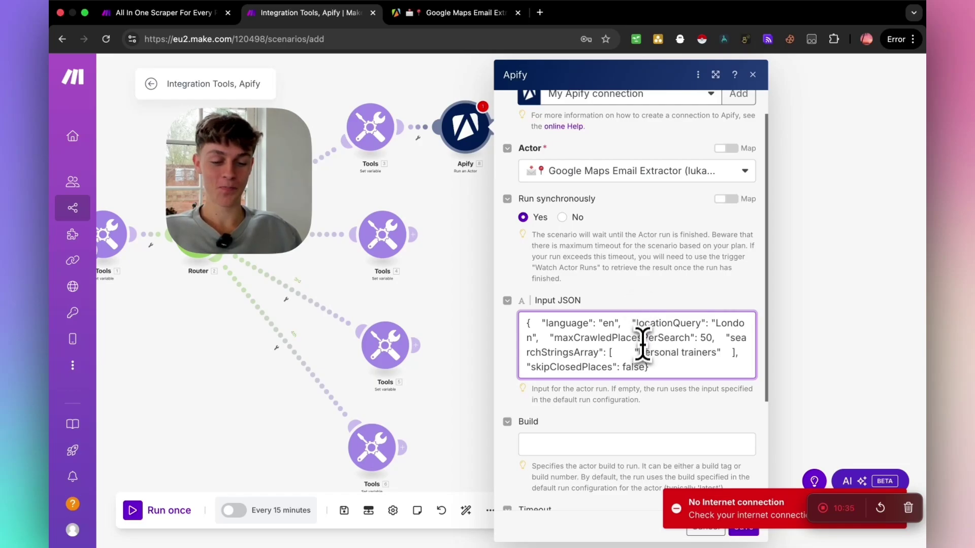
pyautogui.moveTo(641, 352); pyautogui.dragTo(721, 353)
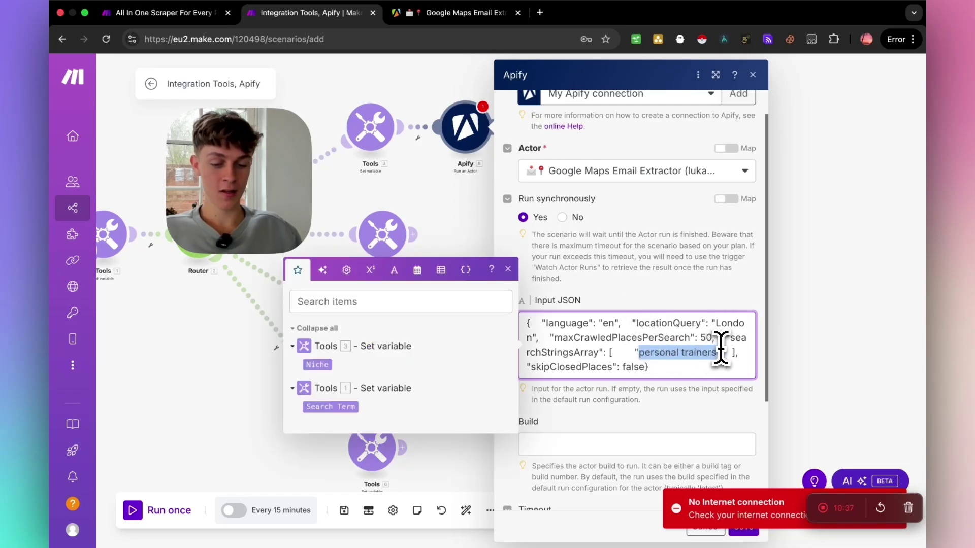
pyautogui.press('BackSpace')
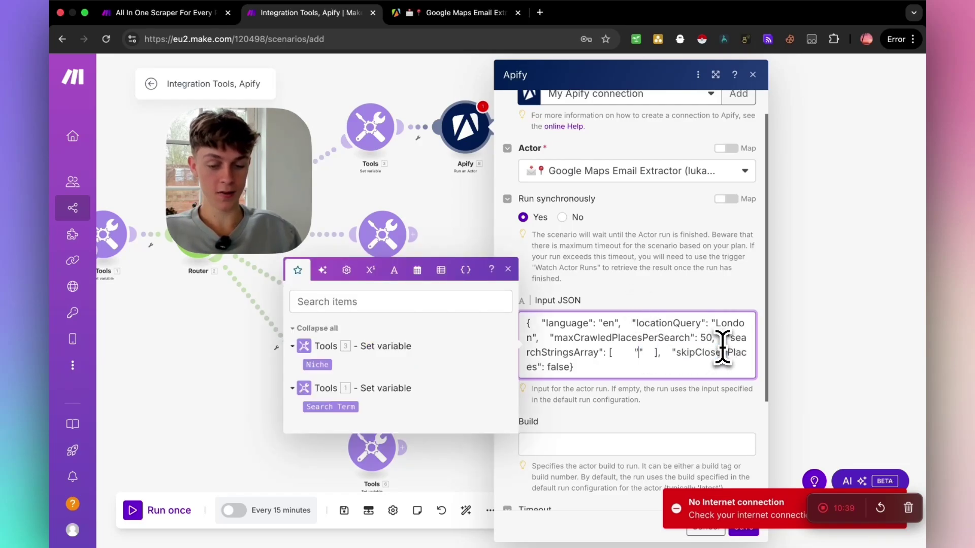
pyautogui.moveTo(318, 369); pyautogui.dragTo(655, 364)
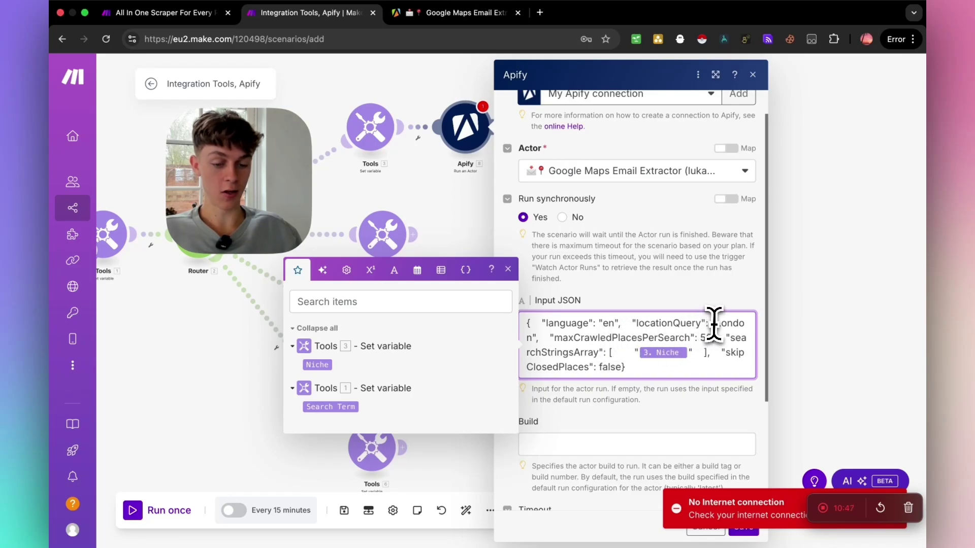
pyautogui.moveTo(740, 329); pyautogui.dragTo(539, 341)
pyautogui.scroll(-2, 687, 374)
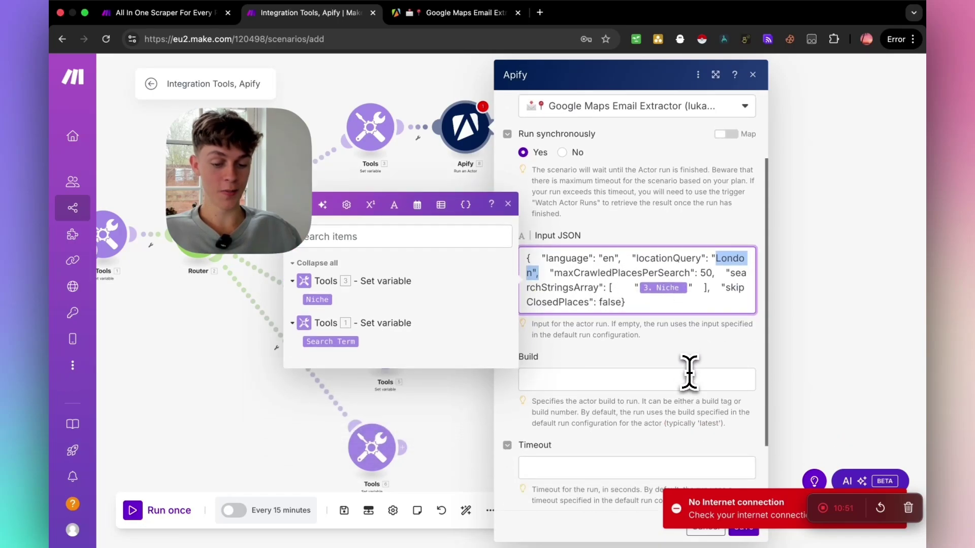
pyautogui.click(744, 532)
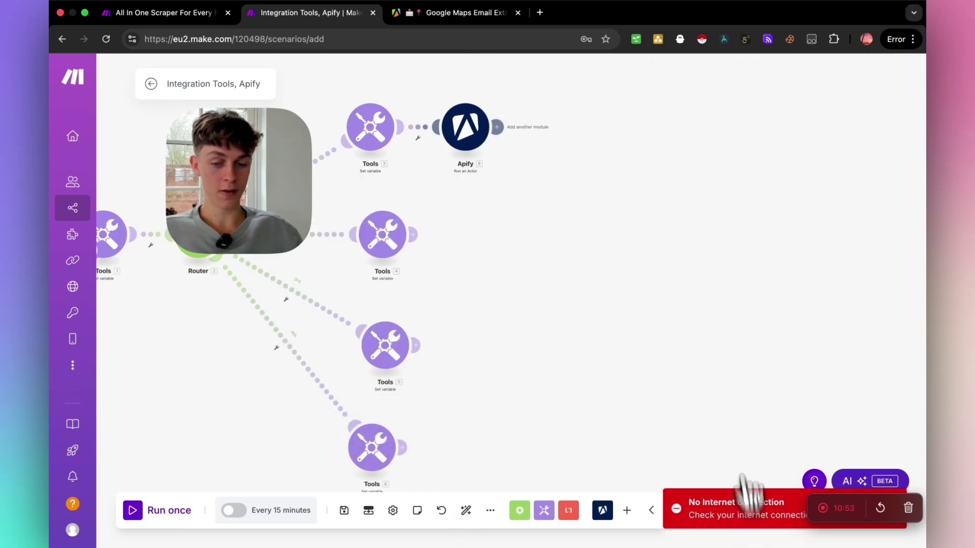
# Set the Niche variable's value to Roof and check the Niche mapping in the Apify module's Input JSON.
pyautogui.click(571, 99)
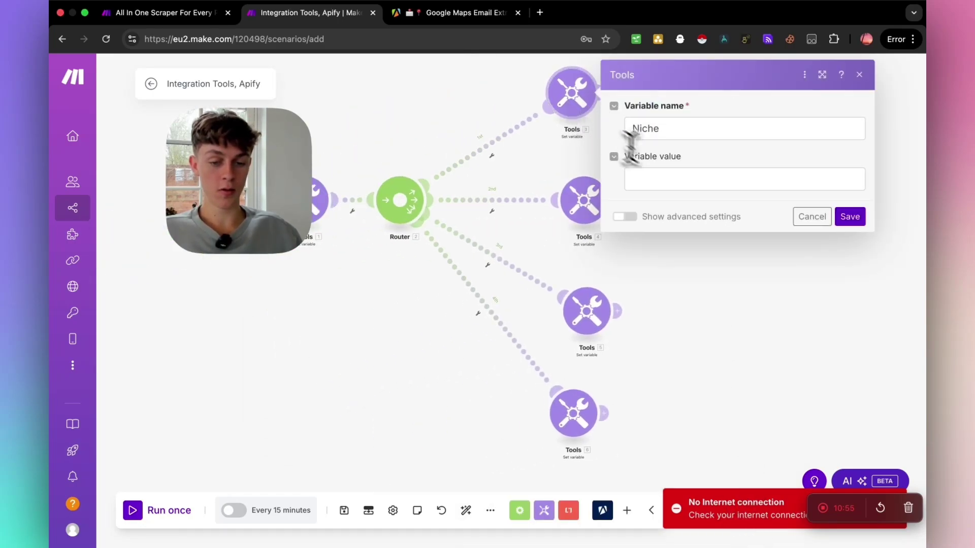
pyautogui.click(668, 178)
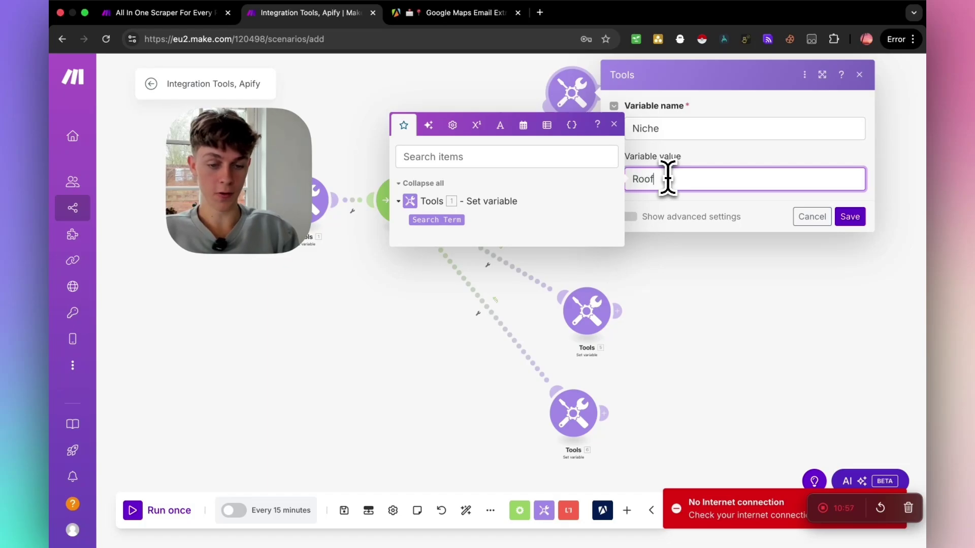
pyautogui.click(840, 217)
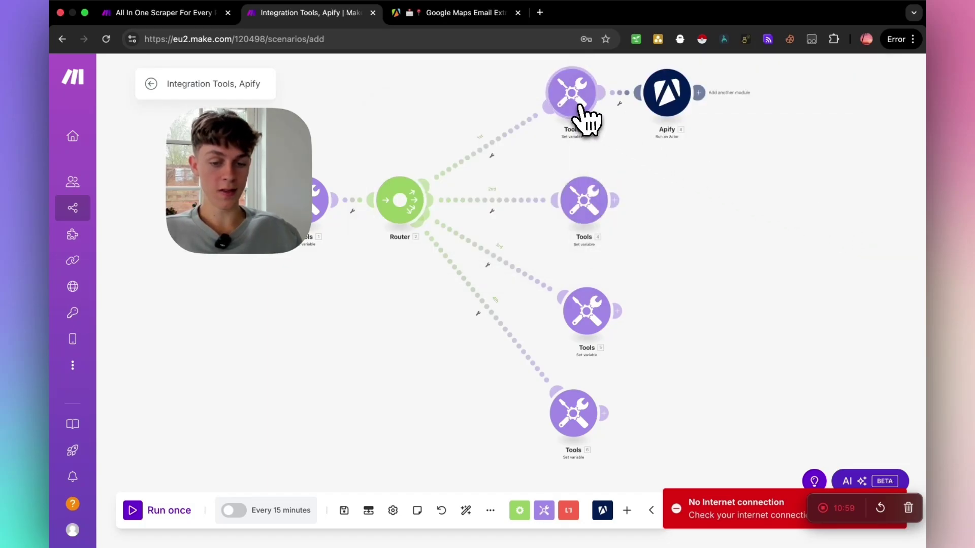
pyautogui.click(653, 101)
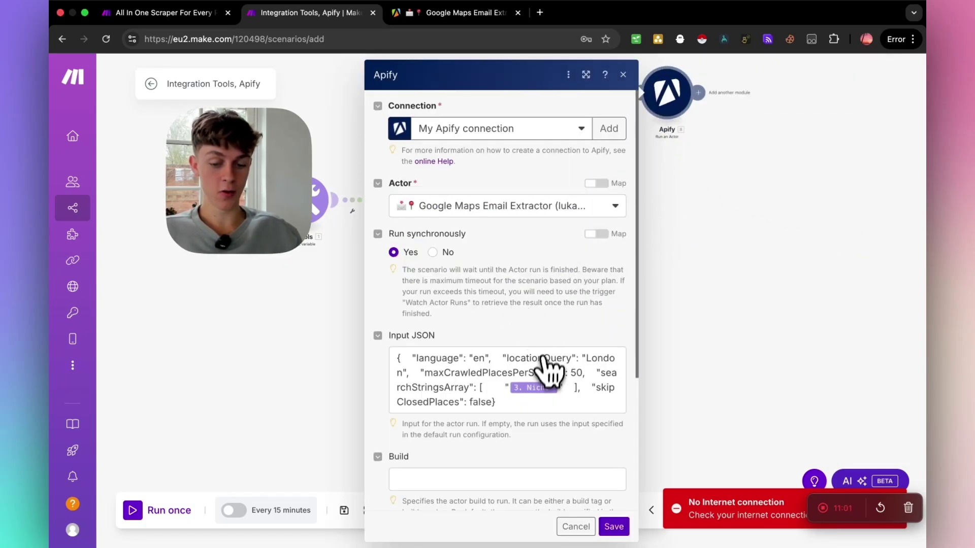
pyautogui.click(575, 526)
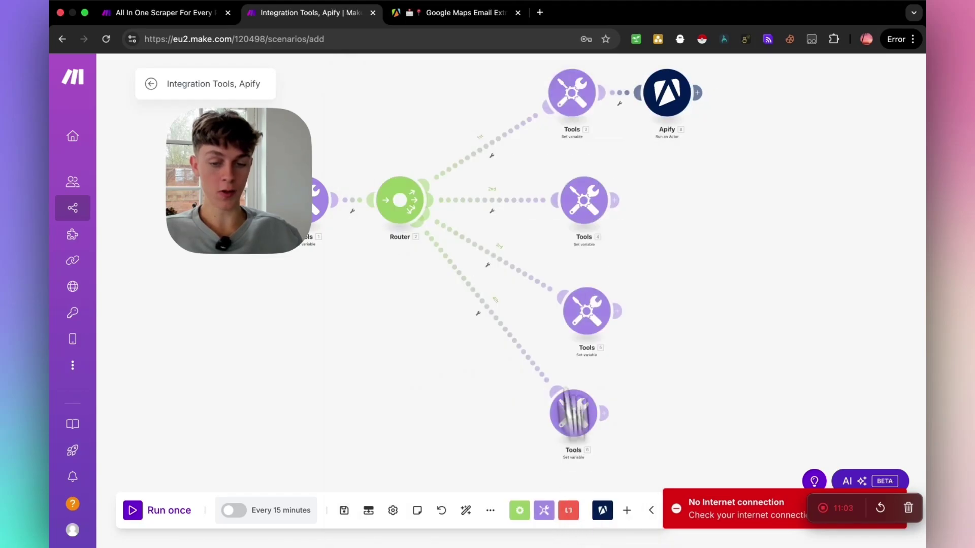
# Rename the first branch's Set variable module as Niche.
pyautogui.rightClick(576, 101)
pyautogui.click(620, 156)
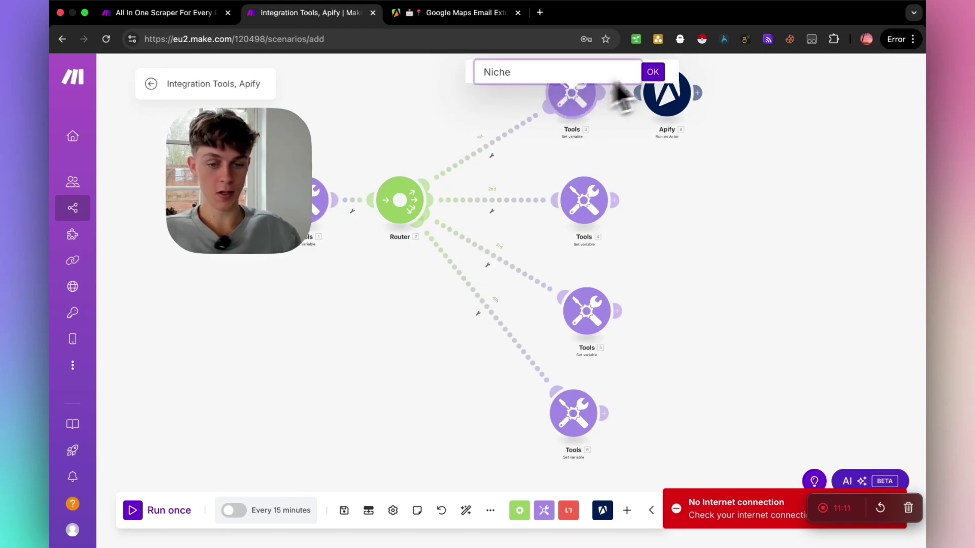
pyautogui.press('Return')
pyautogui.moveTo(617, 129); pyautogui.dragTo(745, 177)
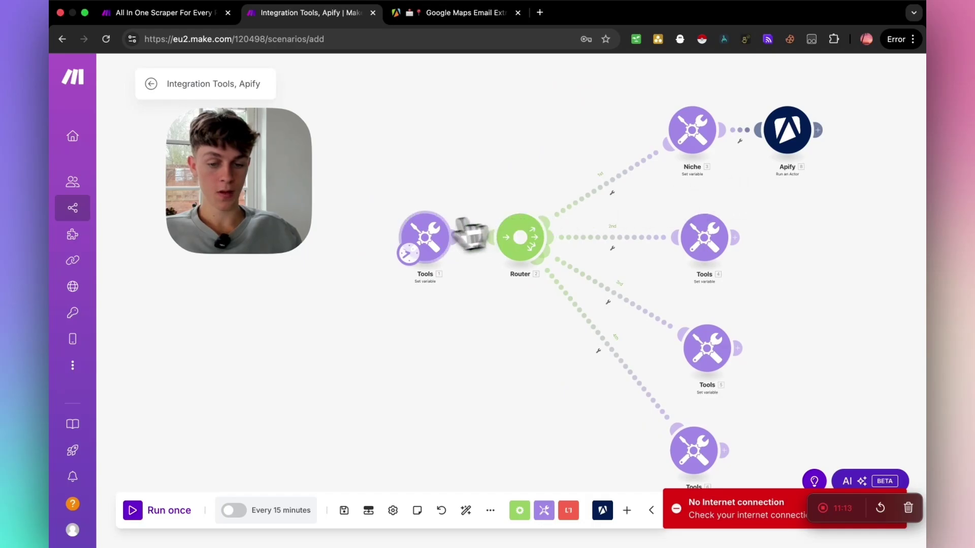
# Rename the Set variable module before the router as Platform, and check its variable settings without changes.
pyautogui.rightClick(425, 232)
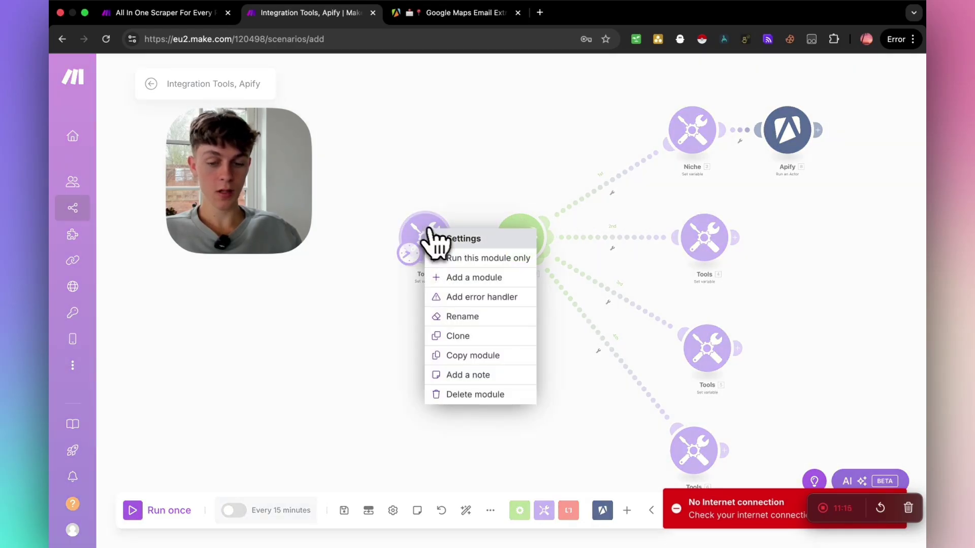
pyautogui.click(462, 317)
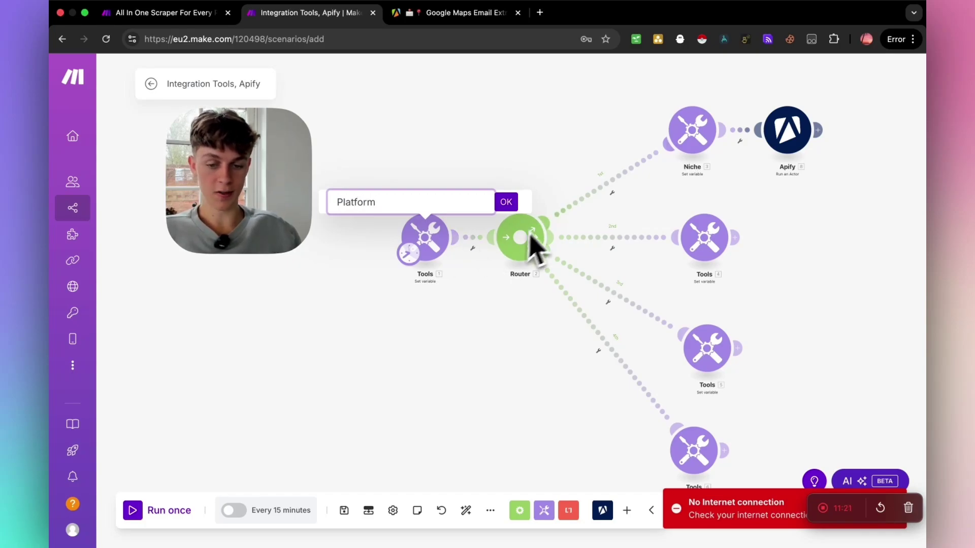
pyautogui.click(505, 202)
pyautogui.click(440, 229)
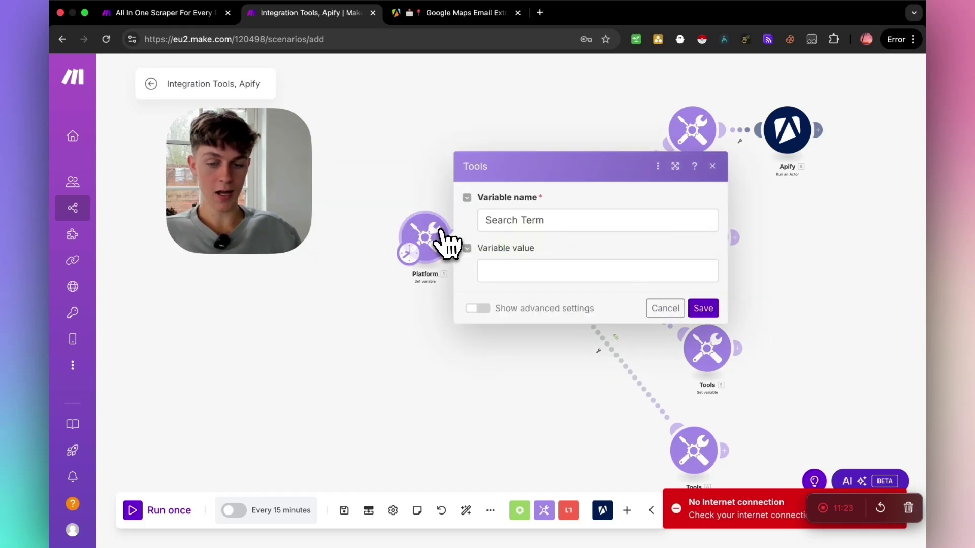
pyautogui.press('Escape')
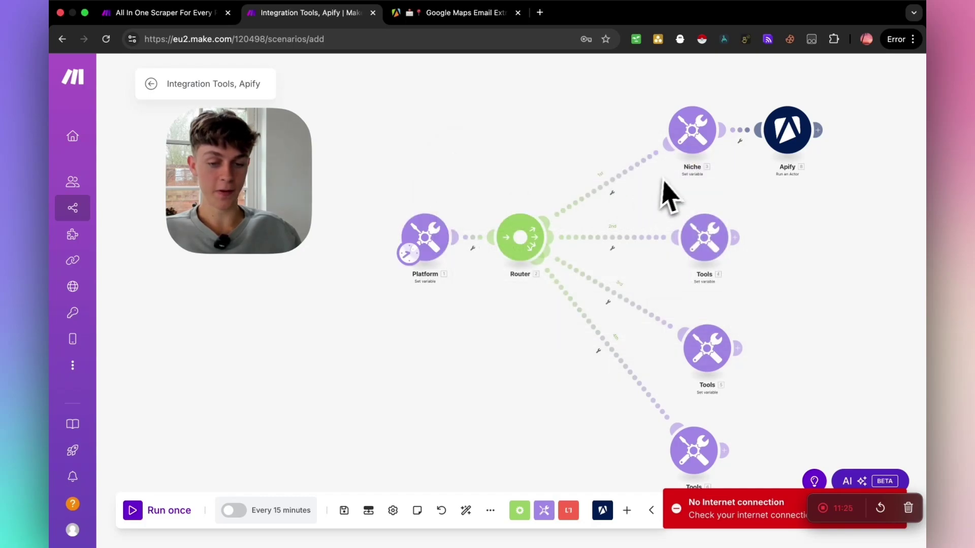
# Move the second branch's Set variable module slightly closer to the router.
pyautogui.hscroll(3, 572, 174)
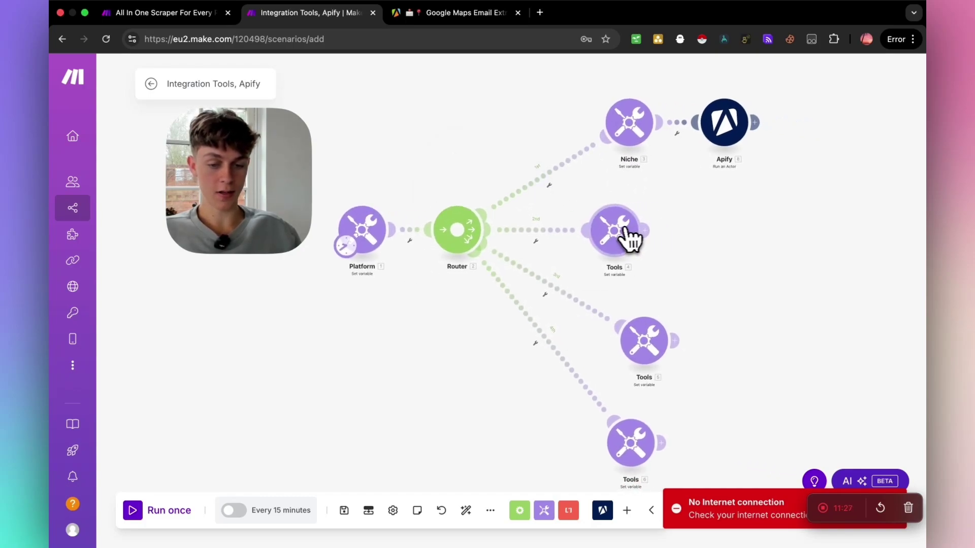
pyautogui.moveTo(731, 206); pyautogui.dragTo(653, 229)
pyautogui.hscroll(-5, 589, 173)
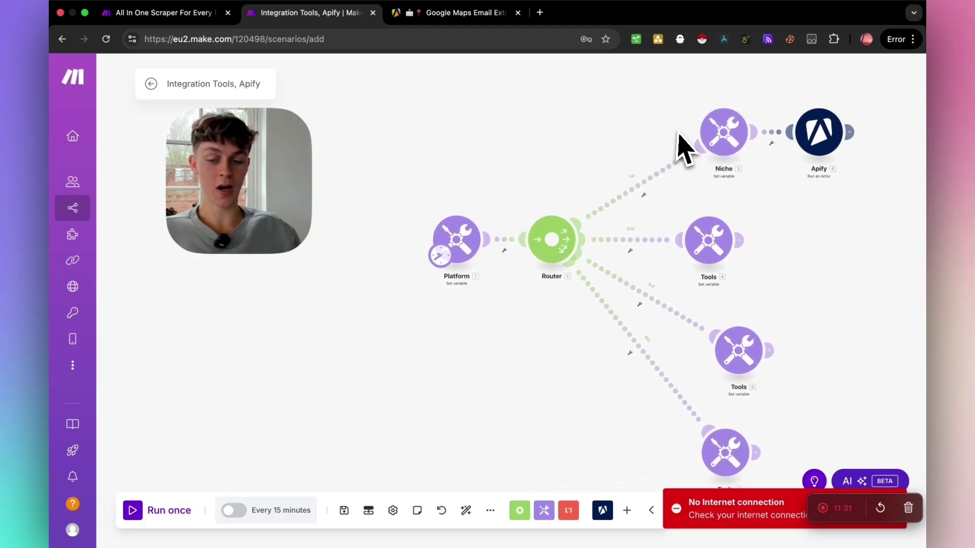
# Check the variable settings of the Platform module and the first branch's Niche module without changing them.
pyautogui.click(458, 243)
pyautogui.click(538, 273)
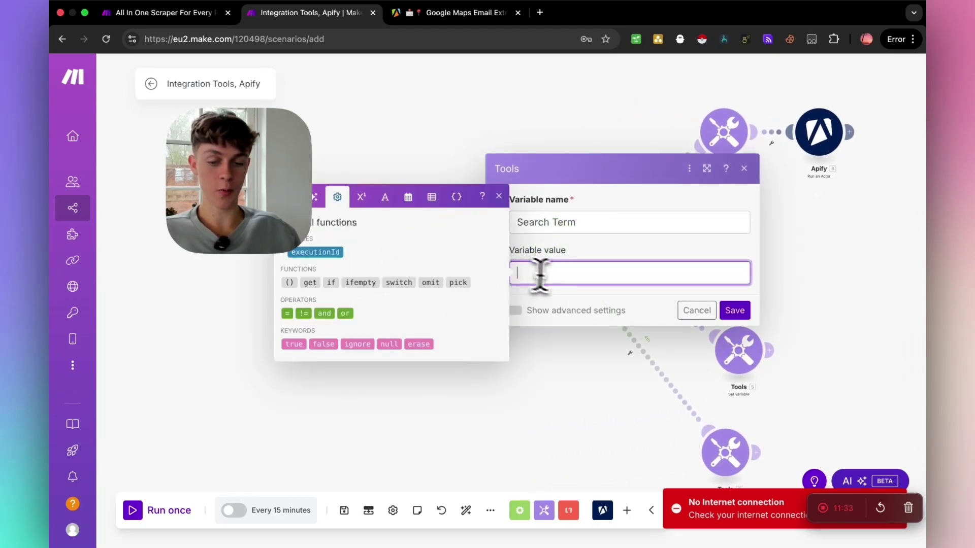
pyautogui.click(693, 312)
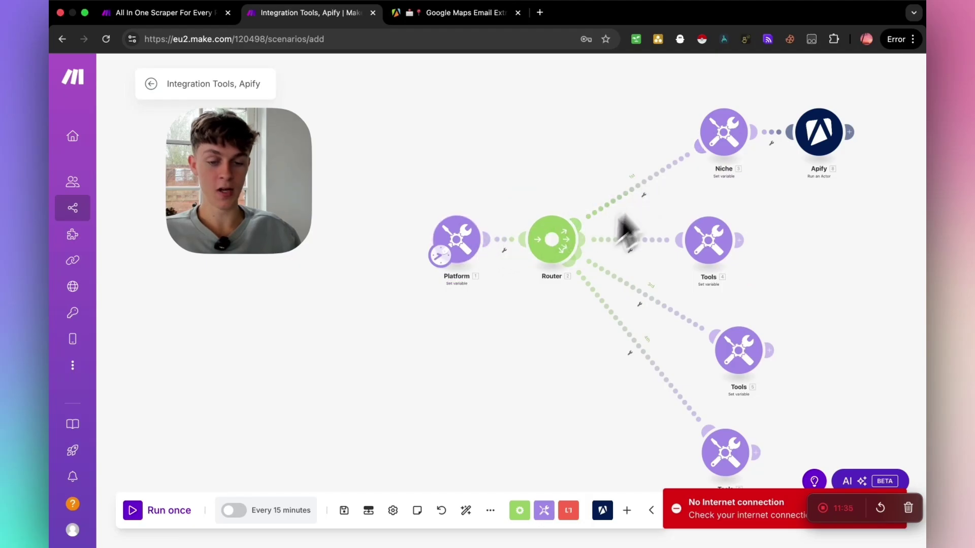
pyautogui.moveTo(615, 150); pyautogui.dragTo(466, 157)
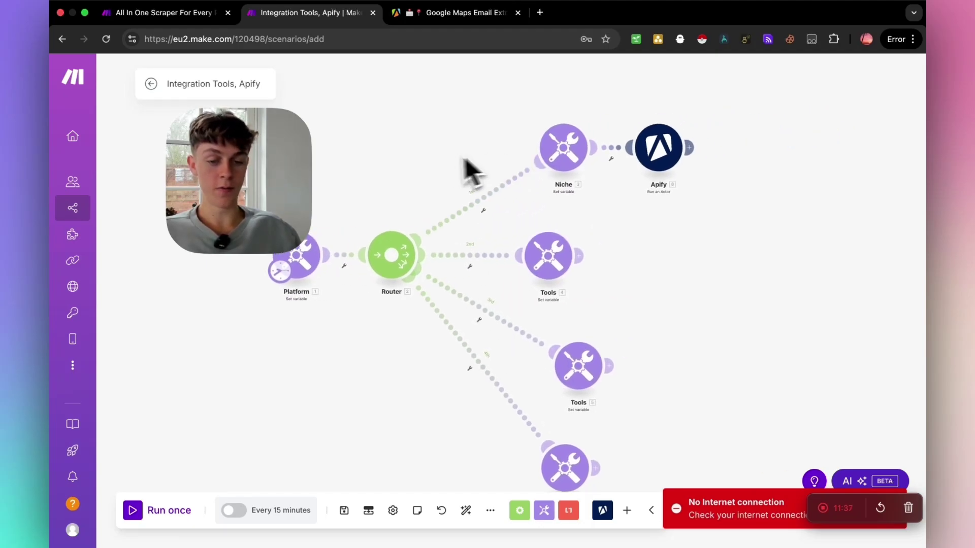
pyautogui.click(584, 153)
pyautogui.click(803, 220)
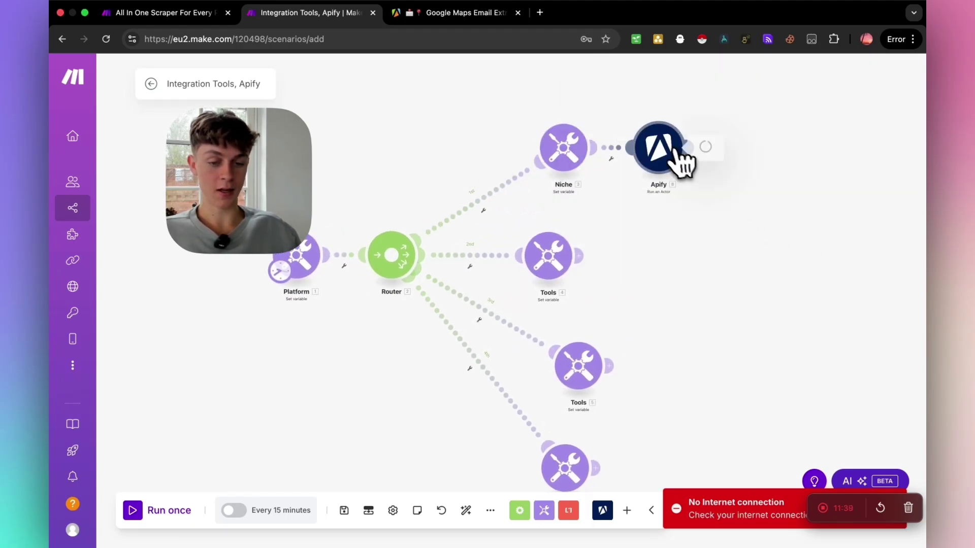
# Review the Actor and Input JSON settings of the Apify Run an Actor module, leaving them as they are.
pyautogui.click(677, 157)
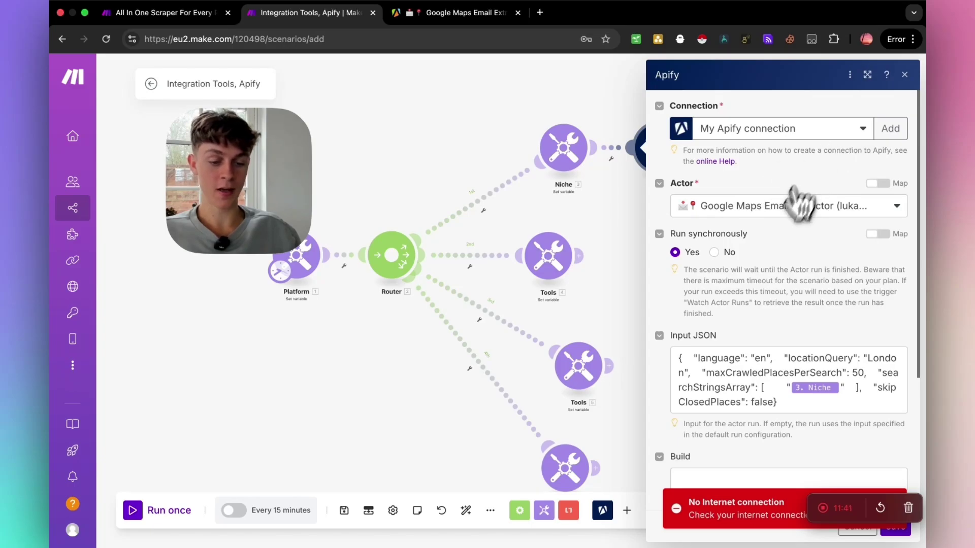
pyautogui.scroll(-3, 791, 219)
pyautogui.scroll(3, 787, 317)
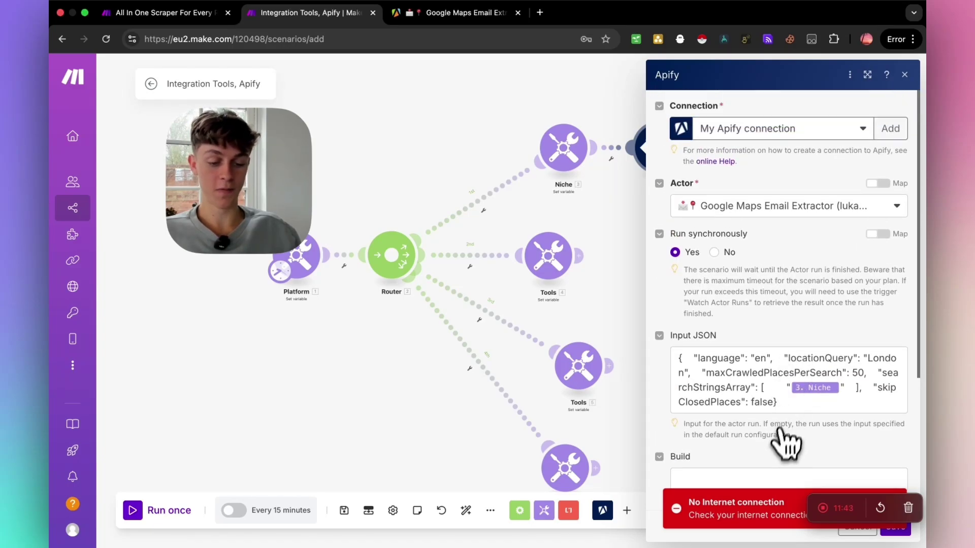
pyautogui.click(833, 530)
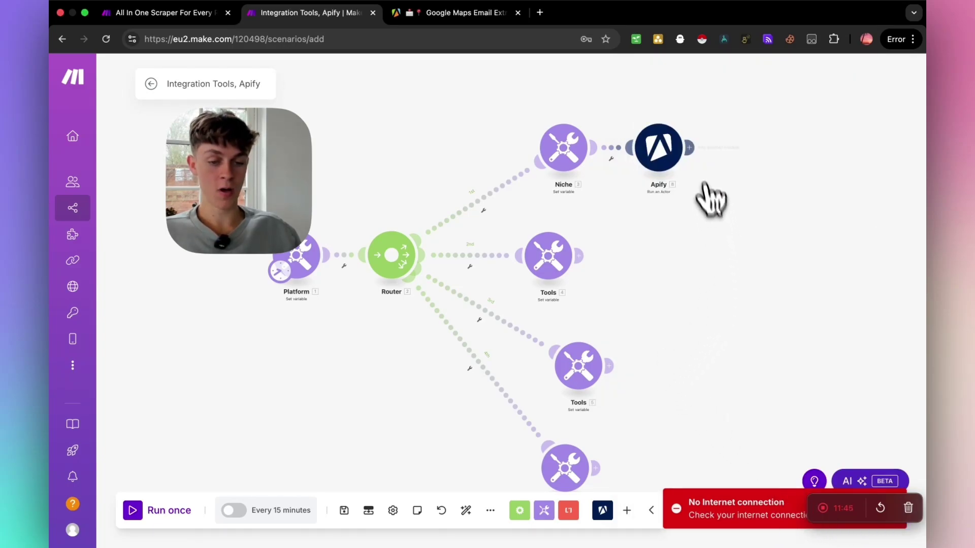
# Add an Apify Get Dataset Items module after the Run an Actor module on the first branch.
pyautogui.click(695, 150)
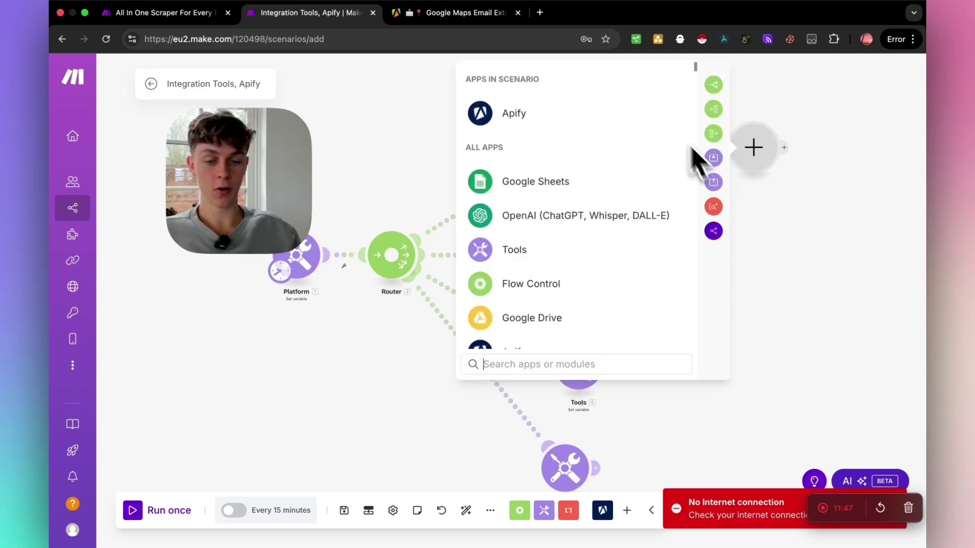
pyautogui.click(592, 113)
pyautogui.scroll(-2, 615, 223)
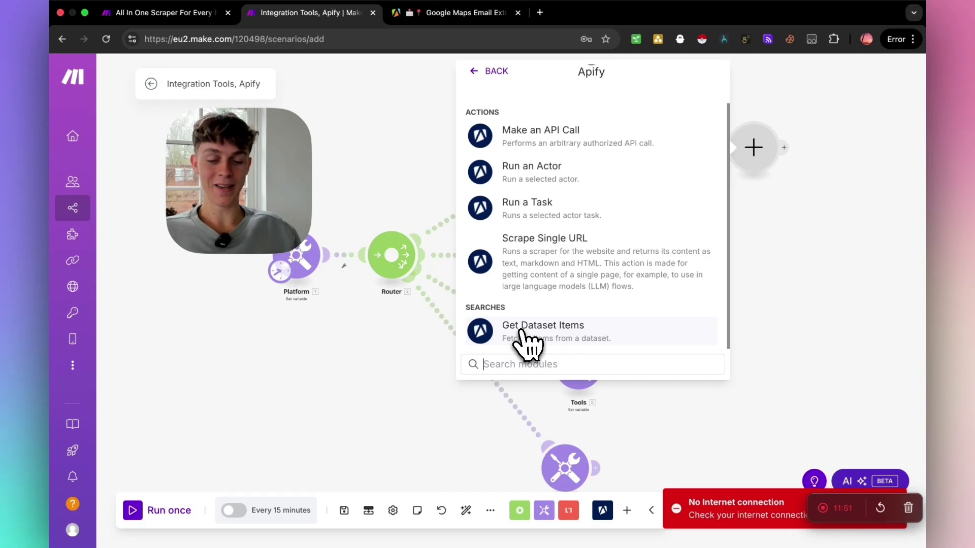
pyautogui.click(551, 331)
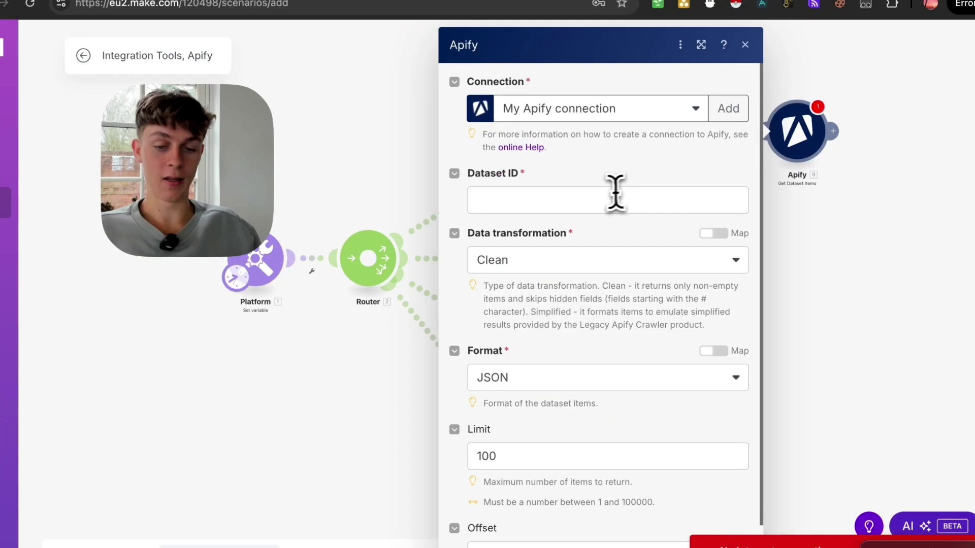
# Map the Dataset ID to defaultDatasetId from the Run an Actor module and save the Get Dataset Items settings.
pyautogui.click(616, 200)
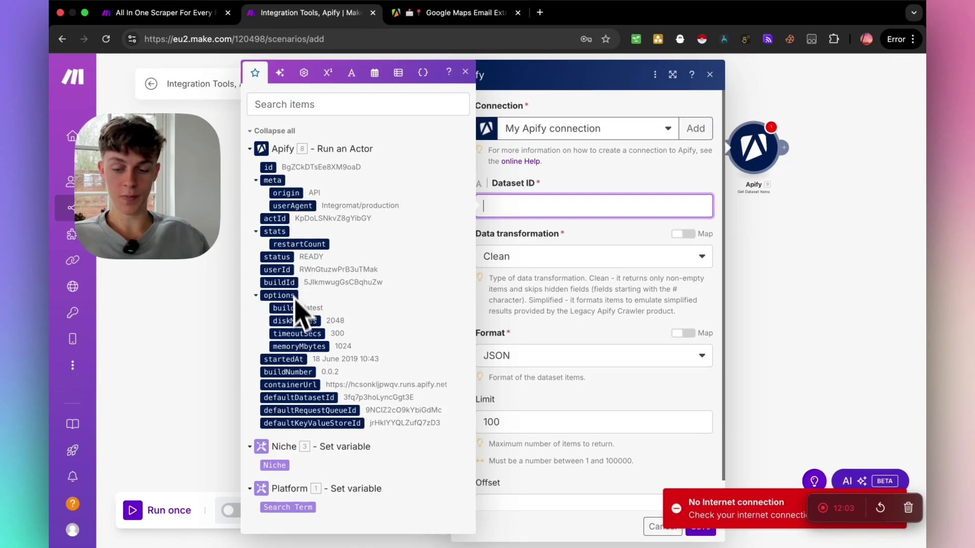
pyautogui.click(284, 399)
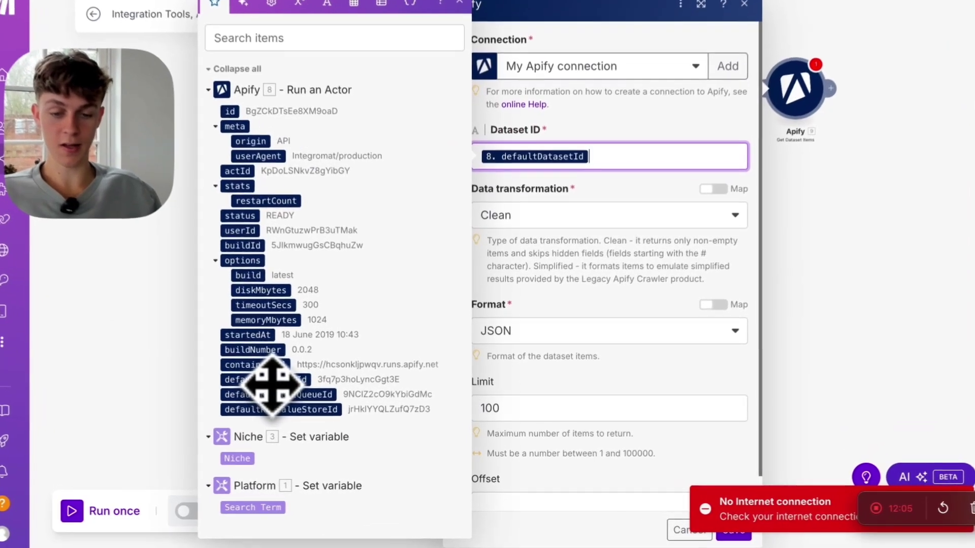
pyautogui.click(579, 265)
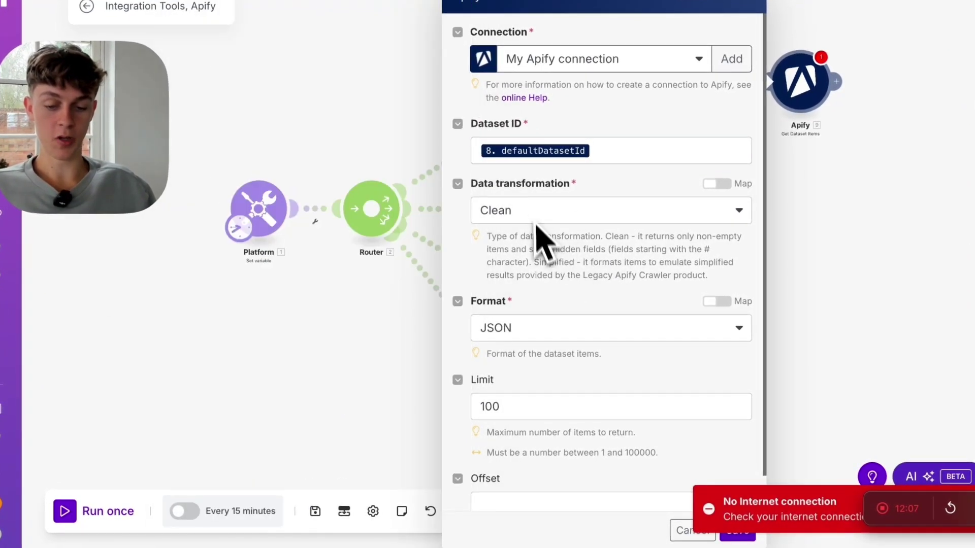
pyautogui.scroll(-1, 540, 254)
pyautogui.click(734, 532)
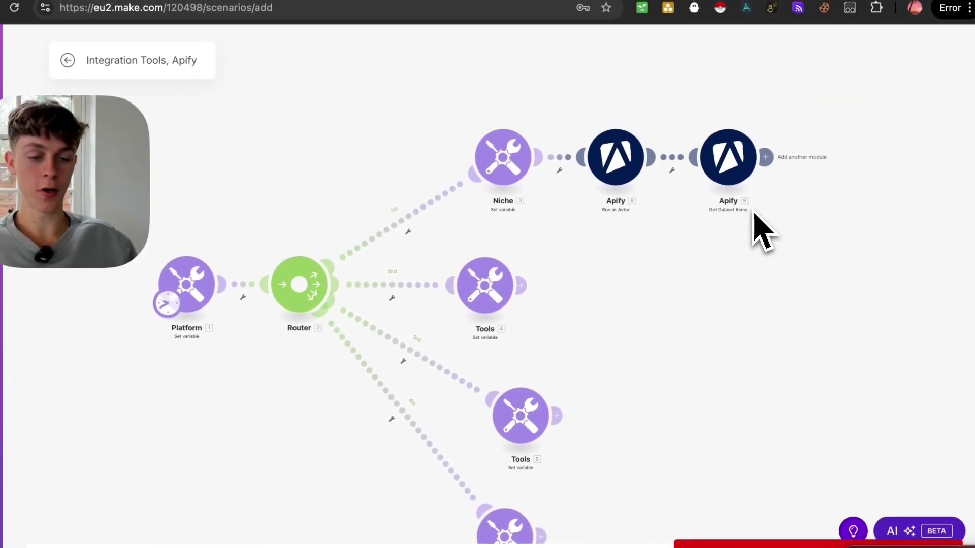
# Add a Google Sheets Add a Row module after the Get Dataset Items module.
pyautogui.click(817, 159)
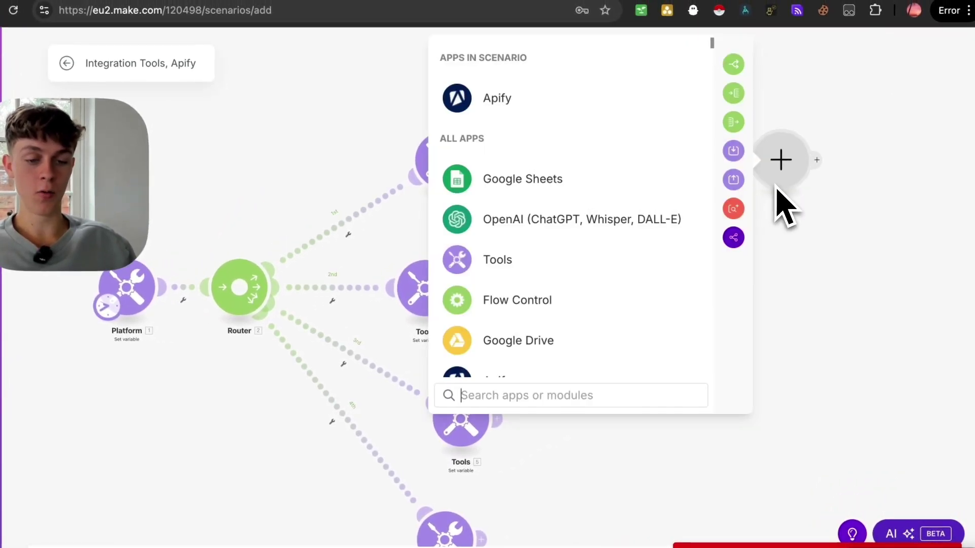
pyautogui.click(529, 184)
pyautogui.scroll(-6, 528, 213)
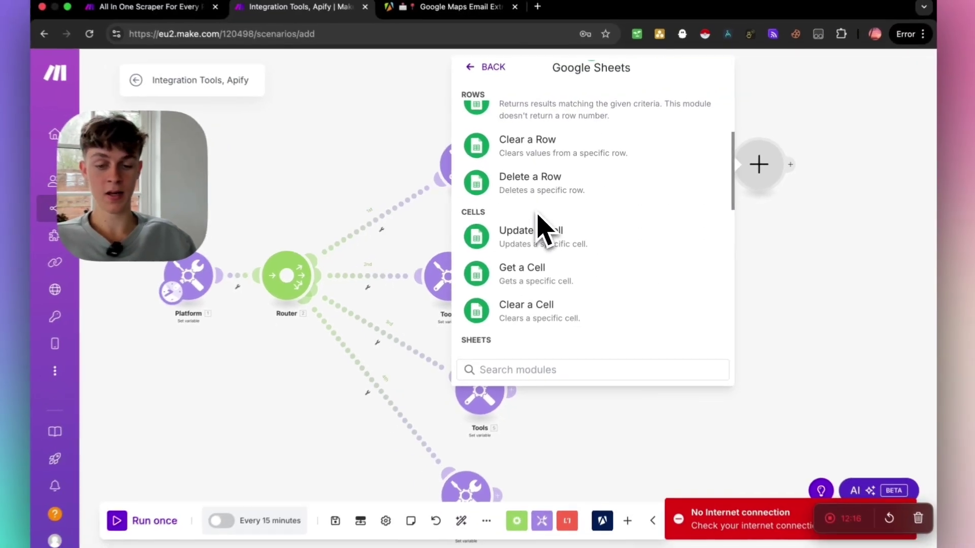
pyautogui.scroll(-3, 529, 223)
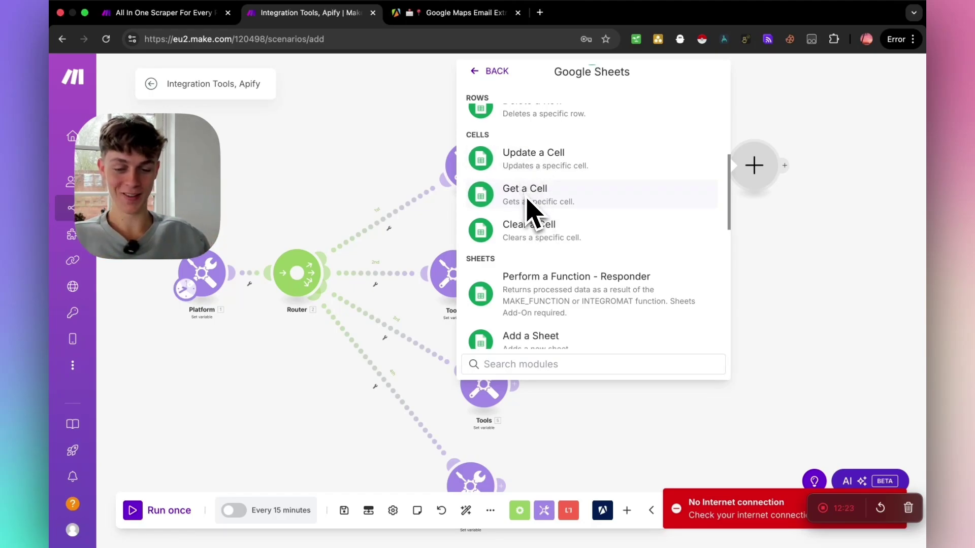
pyautogui.scroll(-2, 528, 211)
pyautogui.scroll(-2, 581, 246)
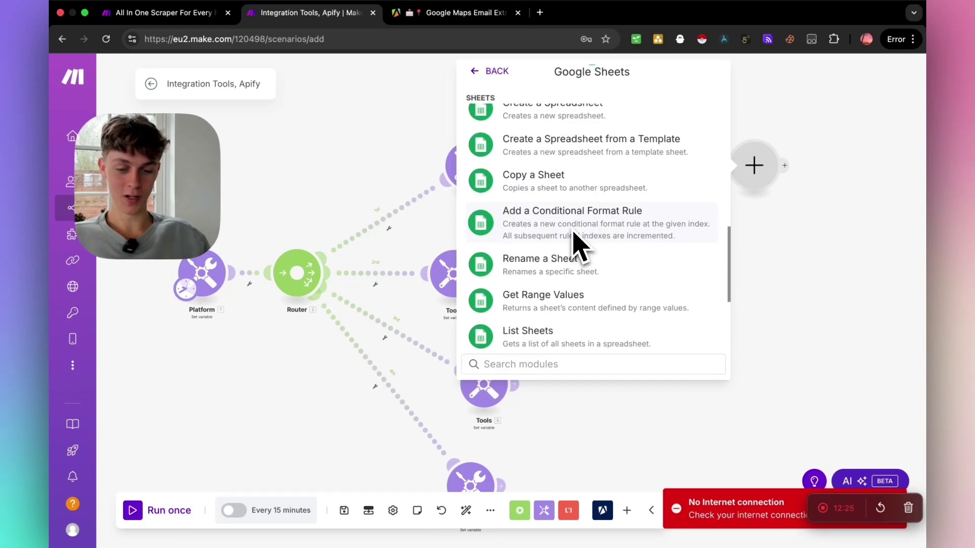
pyautogui.scroll(10, 576, 246)
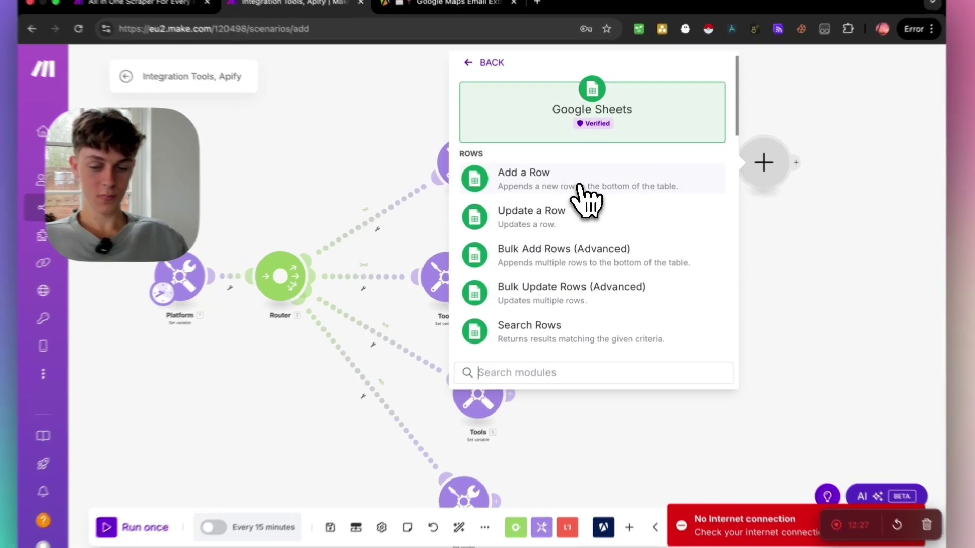
pyautogui.click(580, 189)
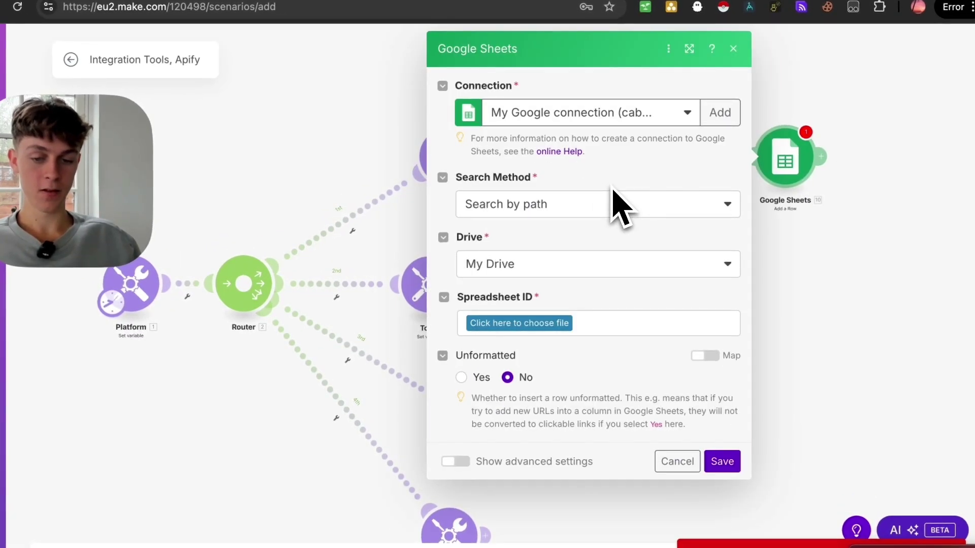
# Look at creating a new Google connection, and switch the Google Sheets module to the second connection in the existing list.
pyautogui.click(720, 114)
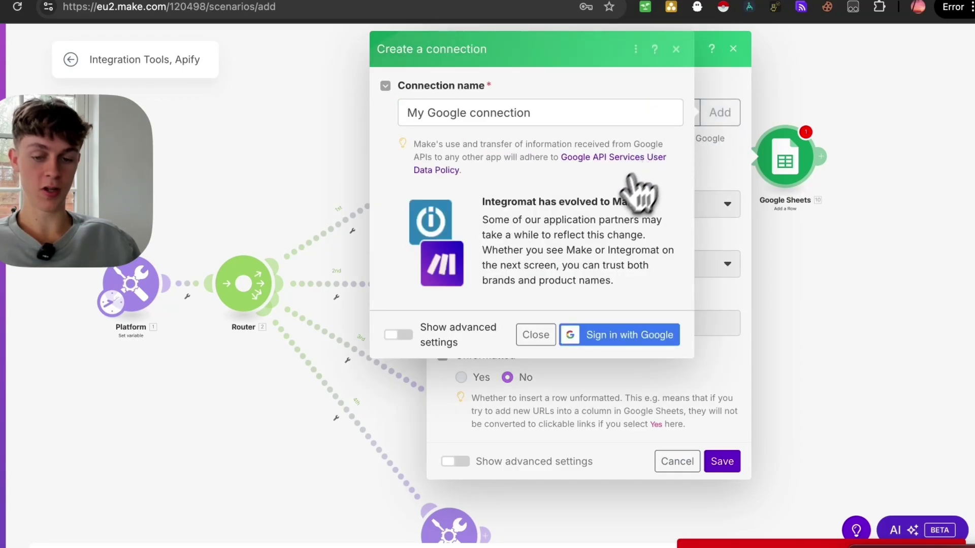
pyautogui.click(604, 335)
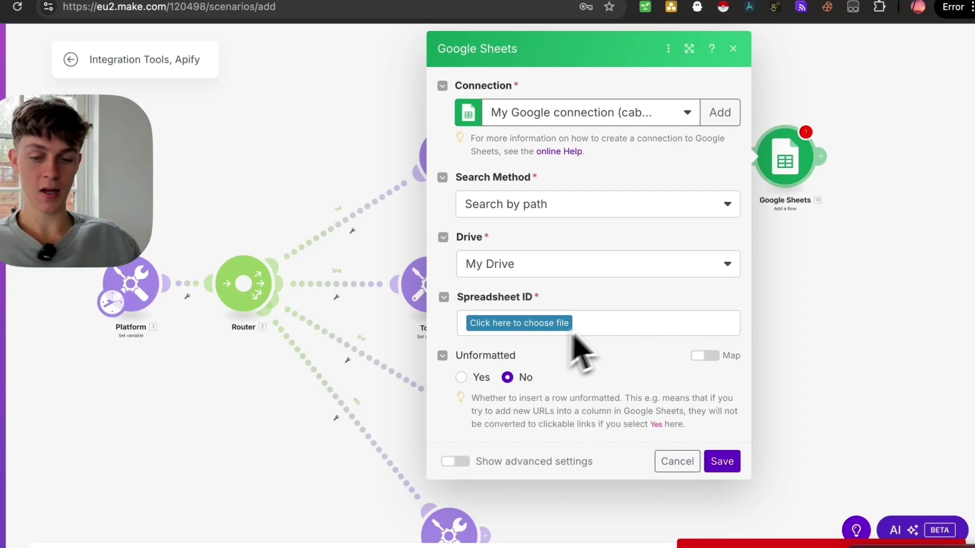
pyautogui.click(534, 323)
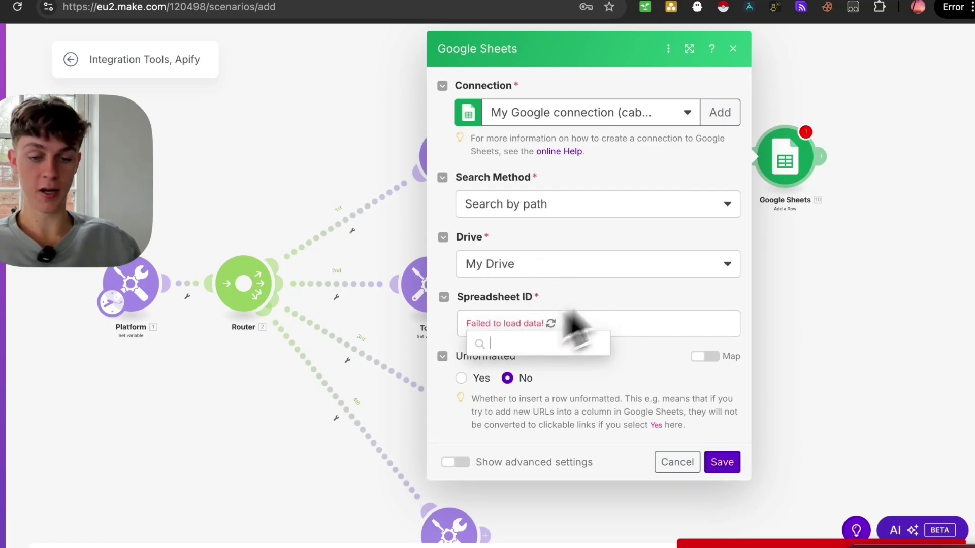
pyautogui.click(678, 116)
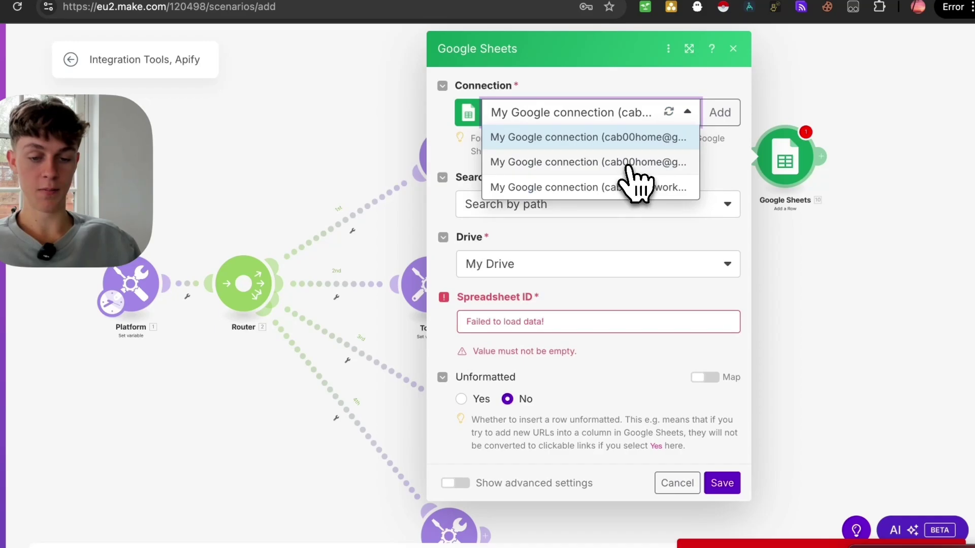
pyautogui.click(630, 163)
# Choose the Google Maps Results spreadsheet and its Sheet1 as the destination for the added rows.
pyautogui.click(516, 323)
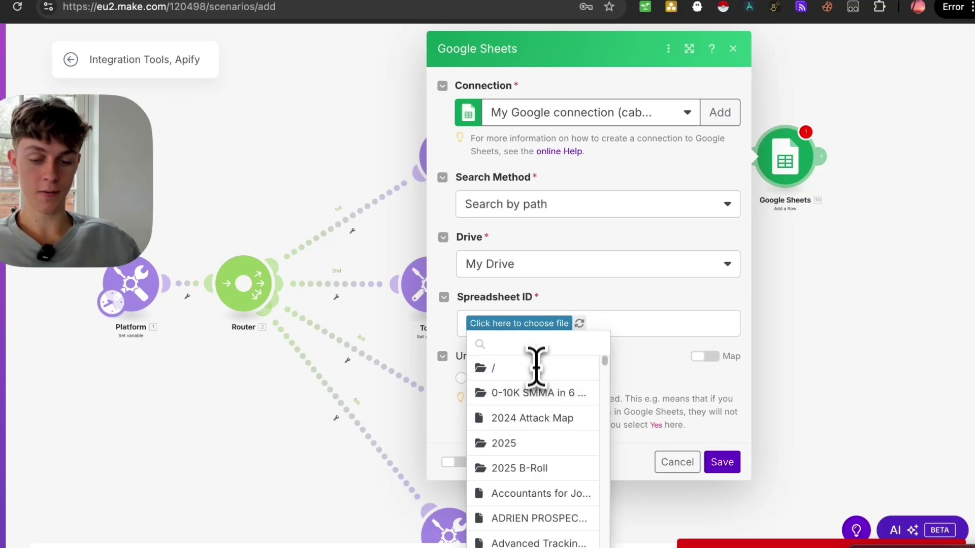
pyautogui.write('google')
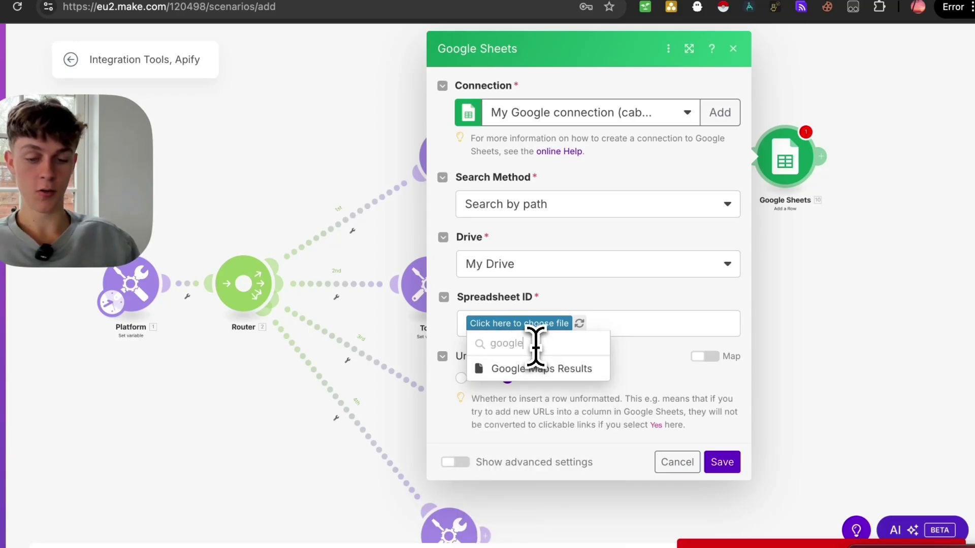
pyautogui.click(543, 368)
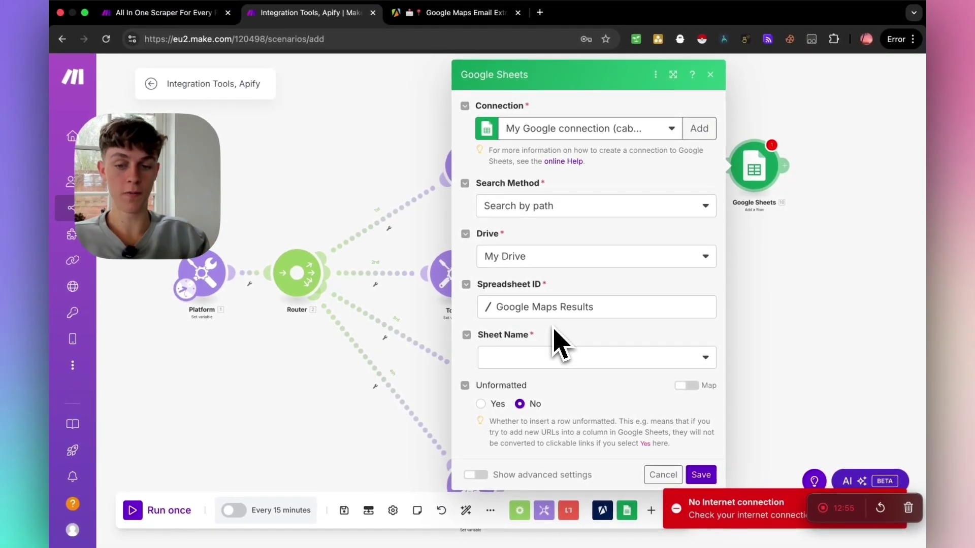
pyautogui.click(548, 357)
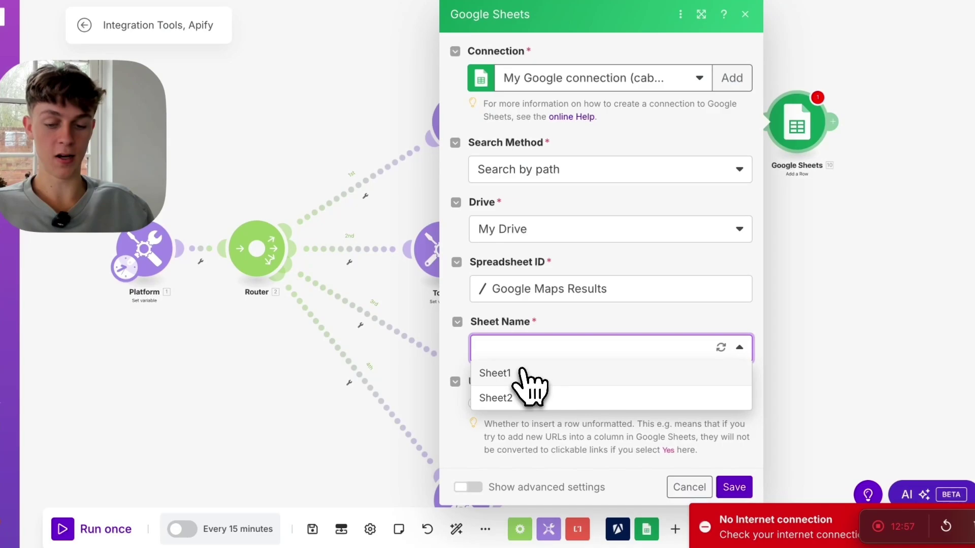
pyautogui.click(518, 375)
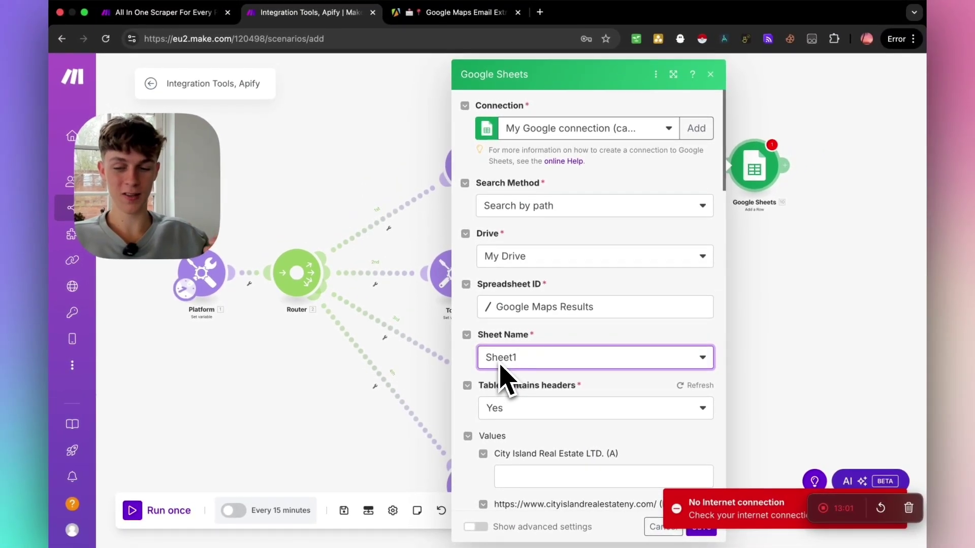
# Examine the sheet's column value fields and the items available for mapping, and close the Google Sheets settings.
pyautogui.scroll(-3, 517, 361)
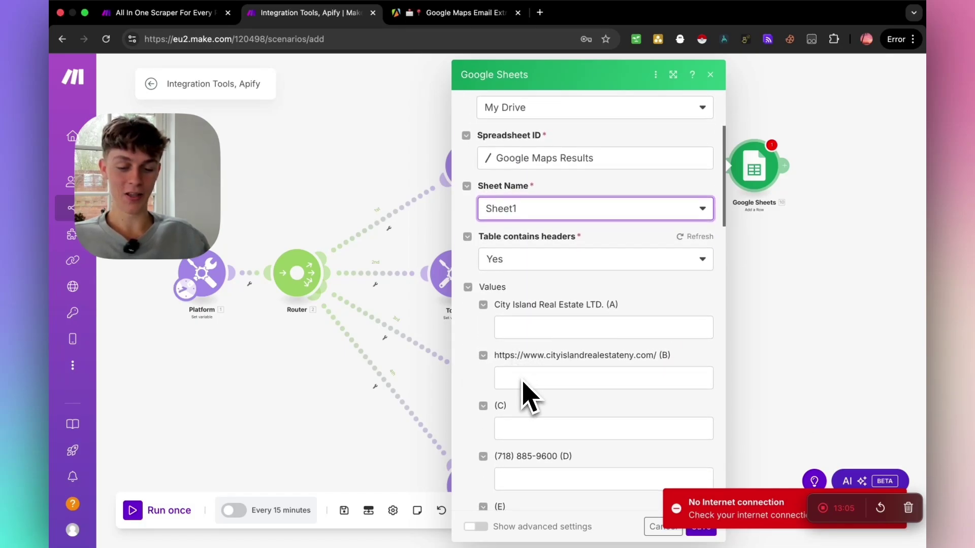
pyautogui.scroll(-2, 522, 396)
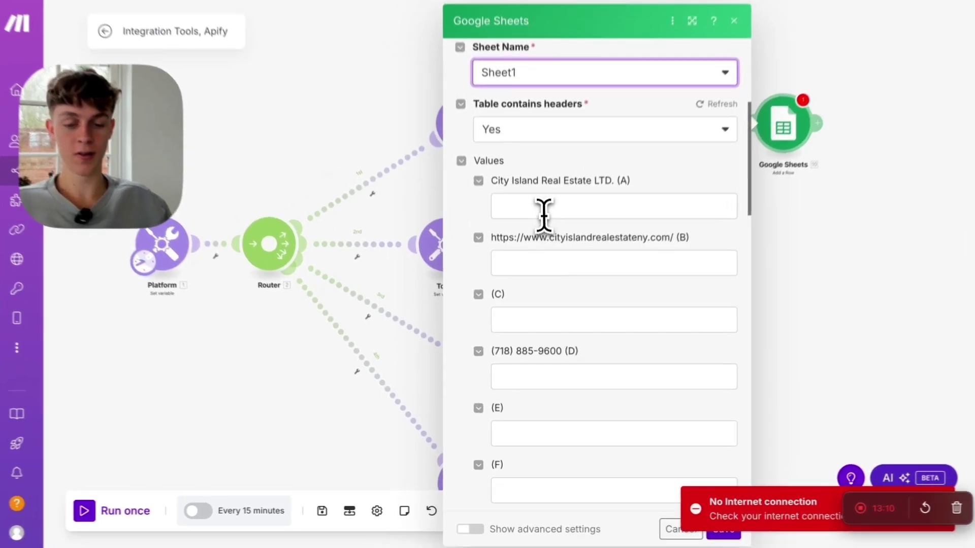
pyautogui.click(531, 241)
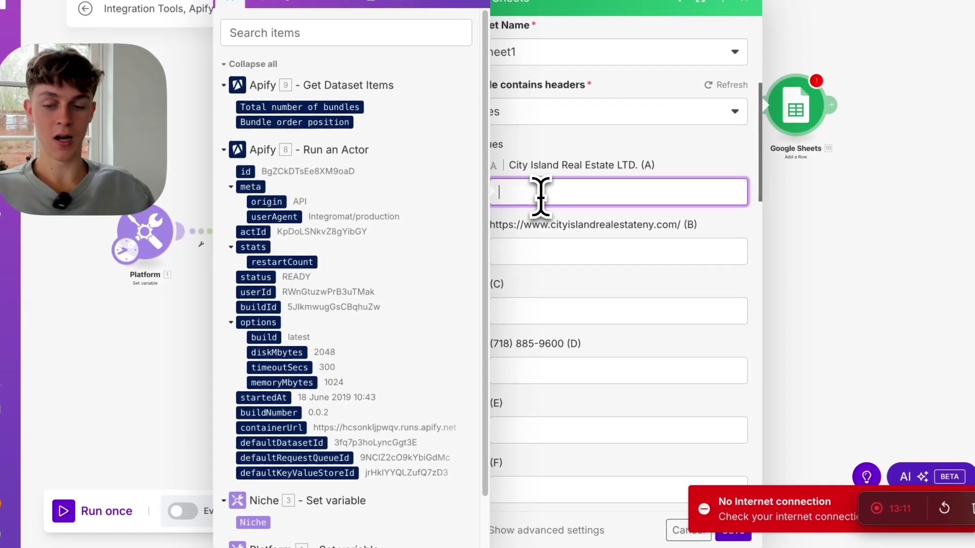
pyautogui.scroll(2, 293, 248)
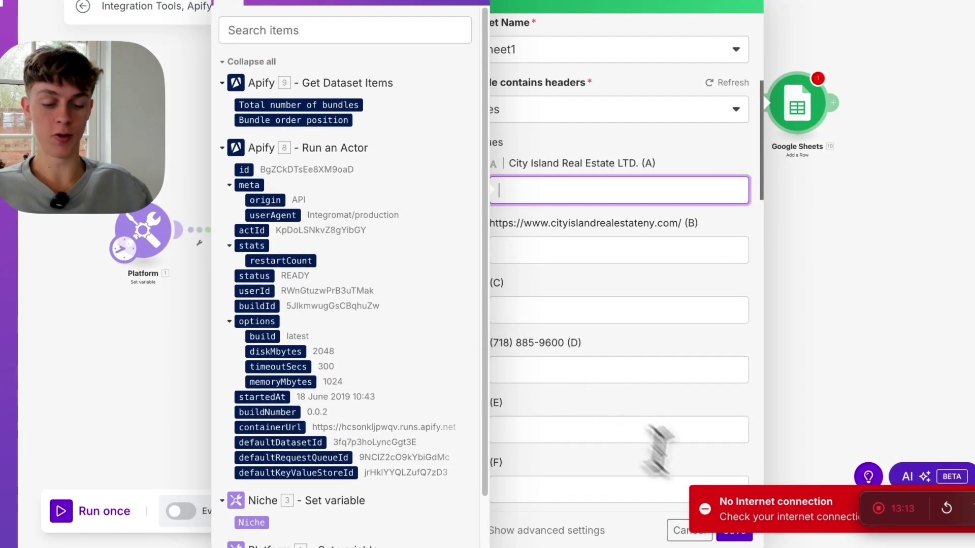
pyautogui.click(696, 531)
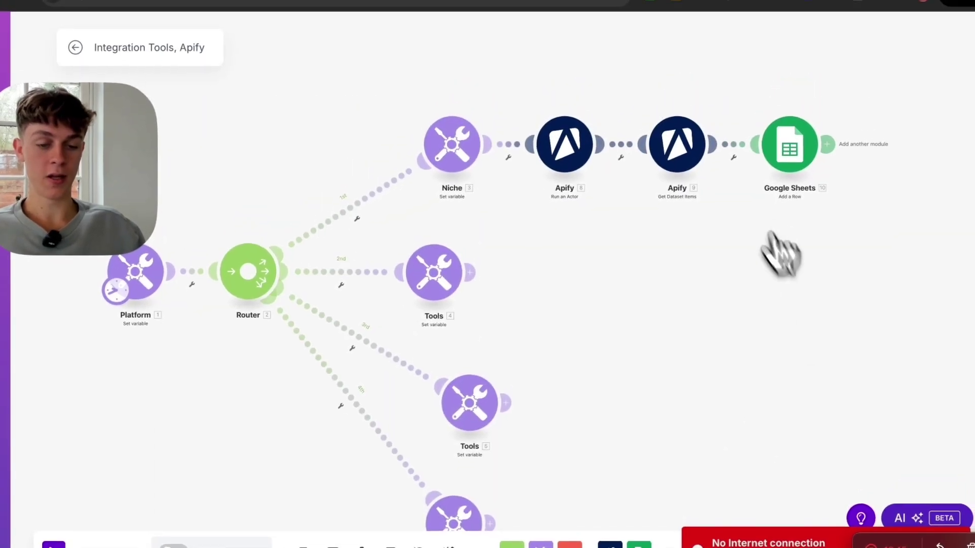
# Unlink the Google Sheets module from the Get Dataset Items module, and run the scenario once.
pyautogui.click(734, 149)
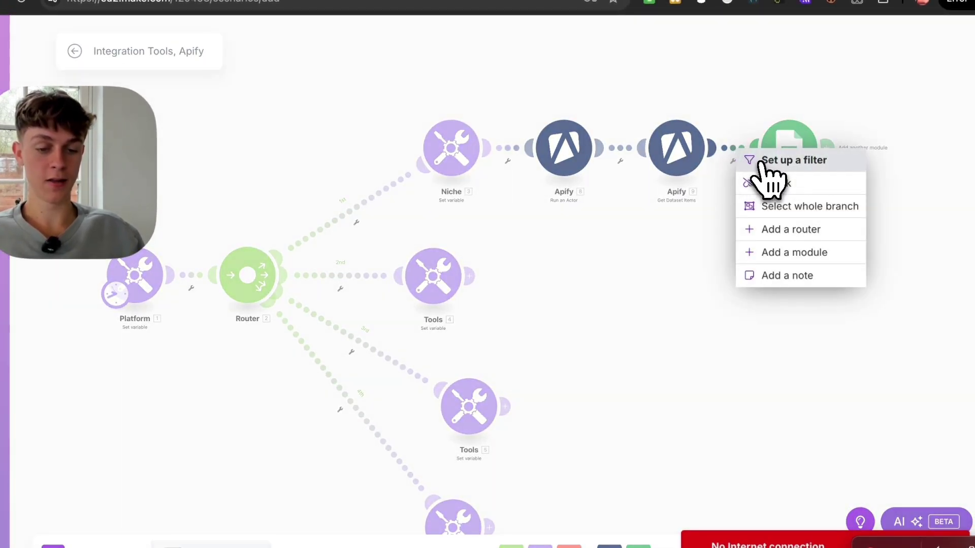
pyautogui.click(772, 183)
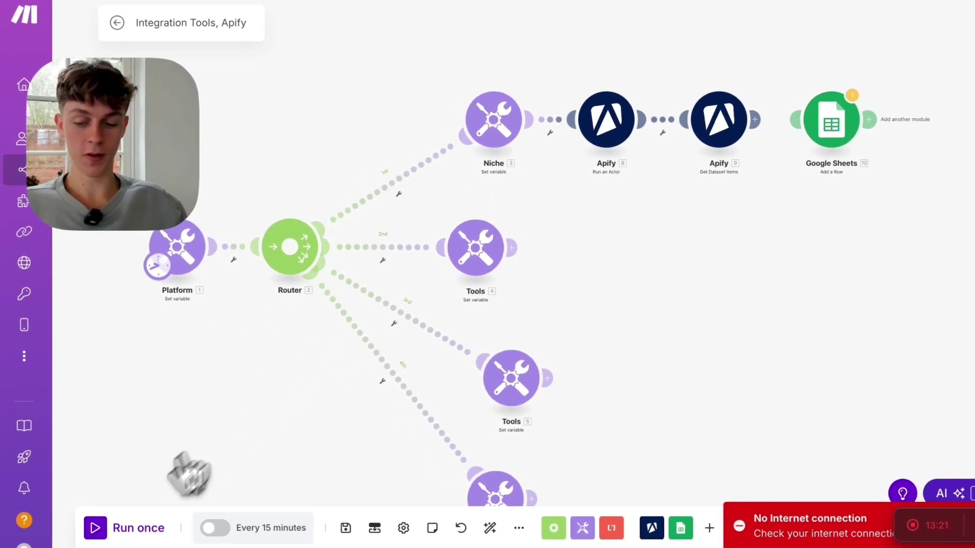
pyautogui.click(103, 530)
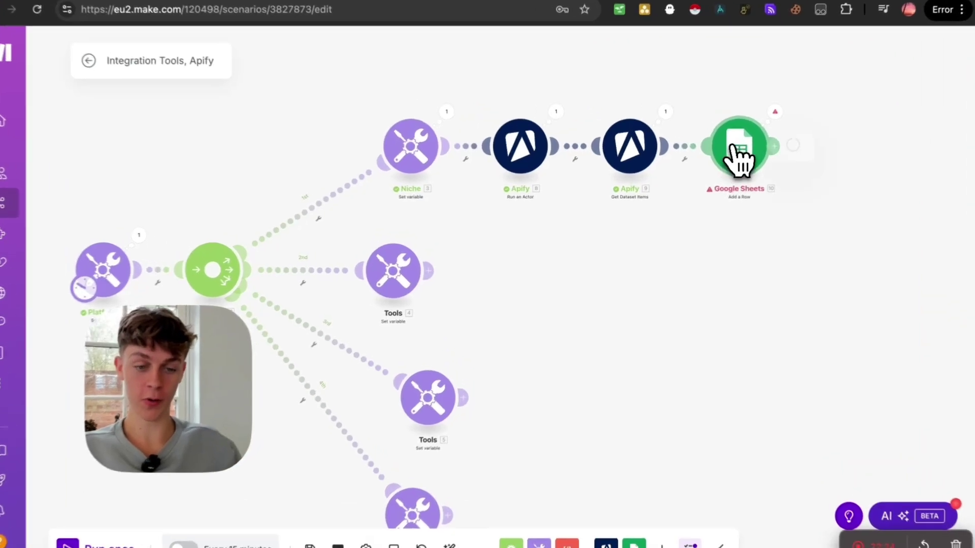
# Set the Google Sheets module to the first listed Google connection, with the Google Maps Results spreadsheet and Sheet1 as destination.
pyautogui.click(711, 176)
pyautogui.click(584, 108)
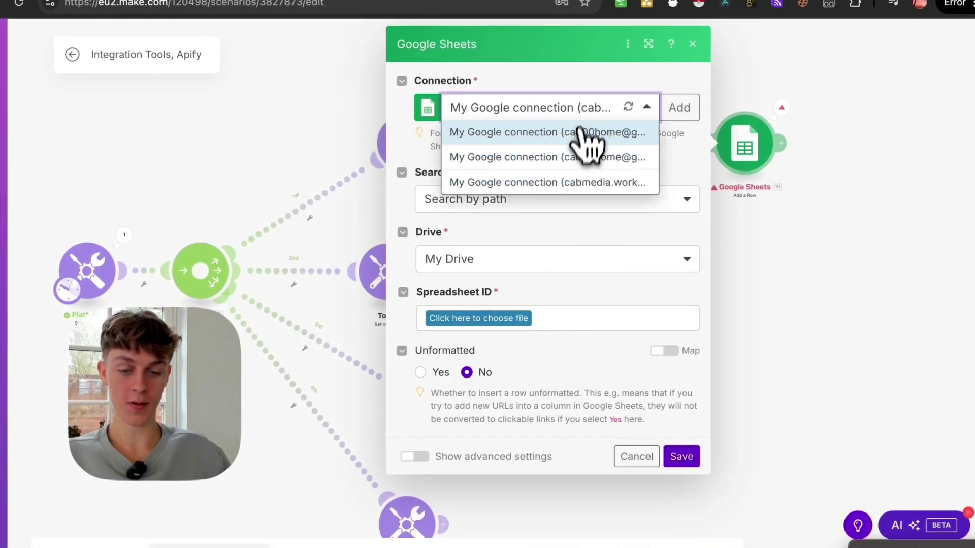
pyautogui.click(581, 131)
pyautogui.click(480, 318)
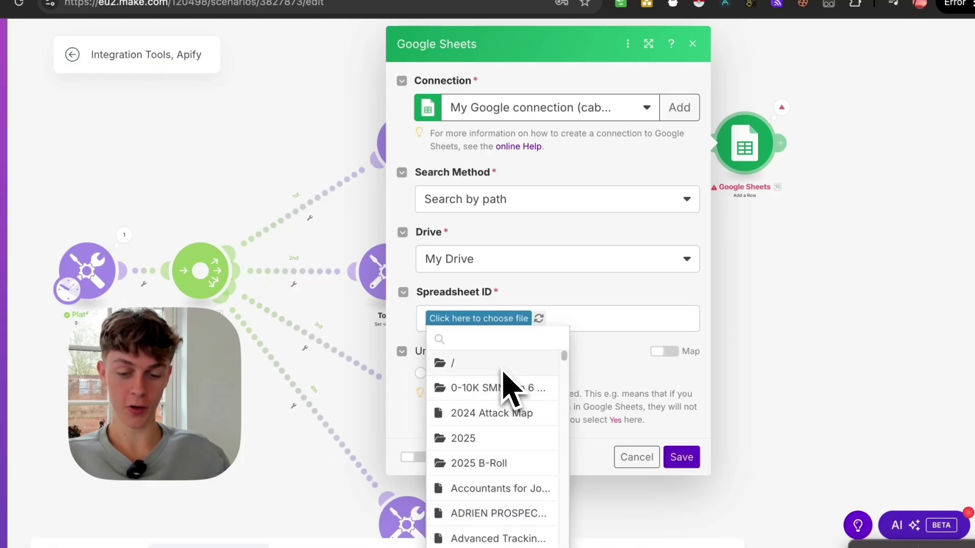
pyautogui.write('goog')
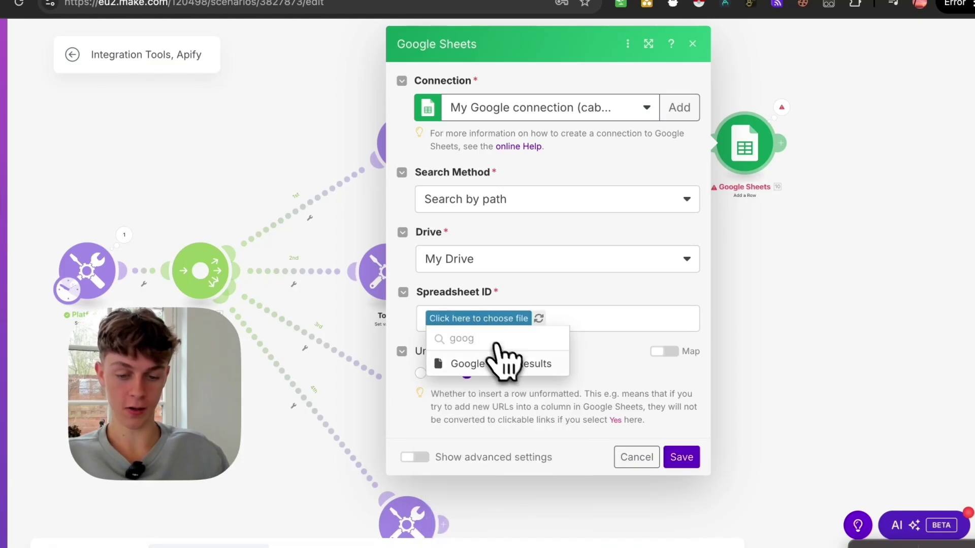
pyautogui.click(503, 364)
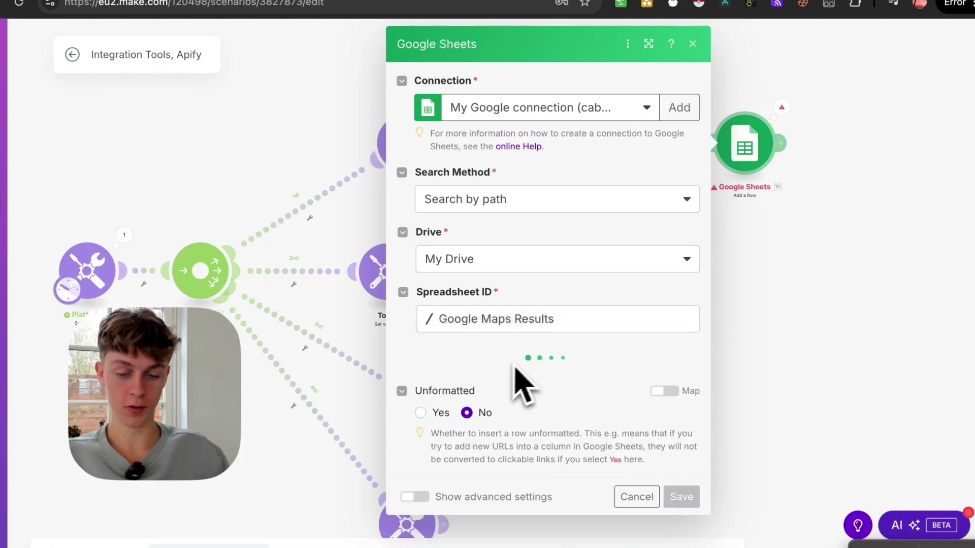
pyautogui.click(491, 382)
pyautogui.click(490, 404)
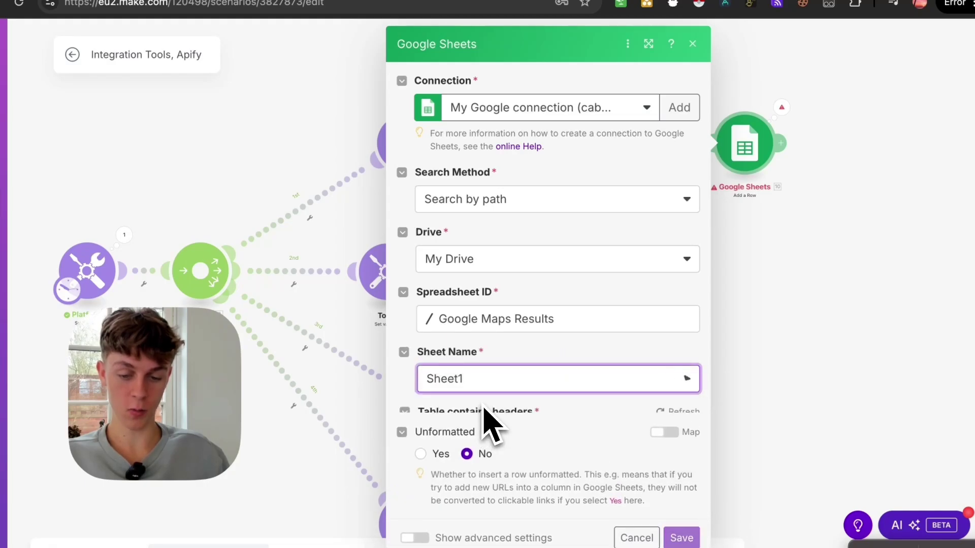
# Compare the module's lettered value fields with the columns of the Google Maps Results spreadsheet.
pyautogui.scroll(-1, 495, 427)
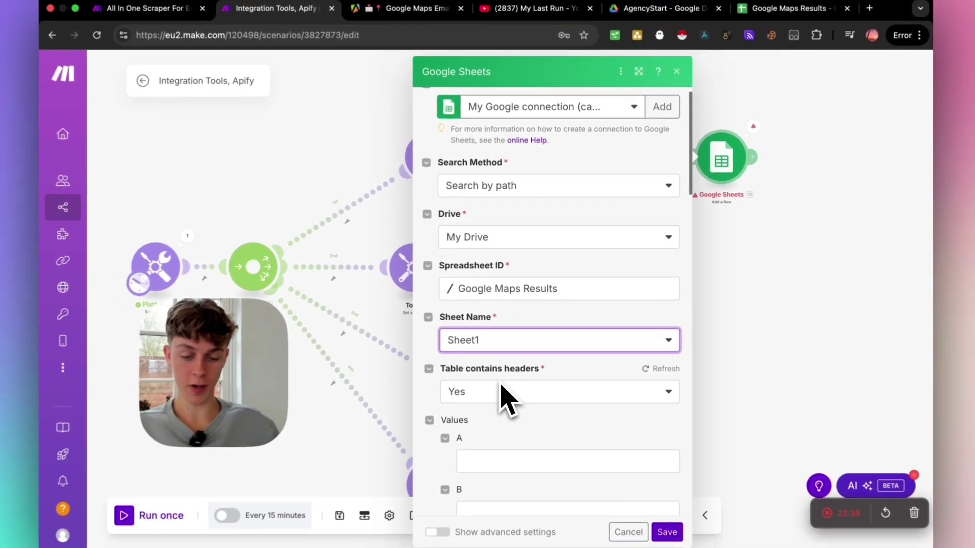
pyautogui.scroll(-3, 495, 422)
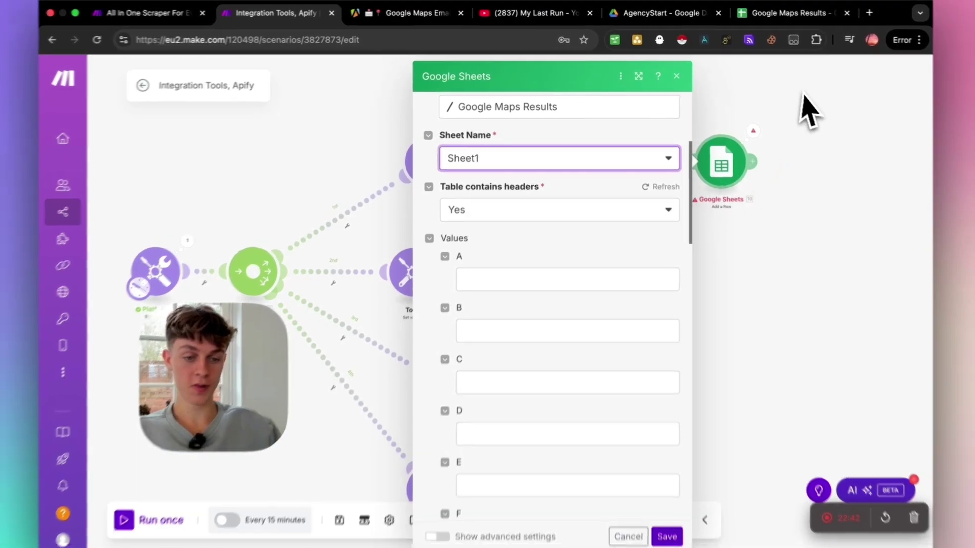
pyautogui.click(785, 13)
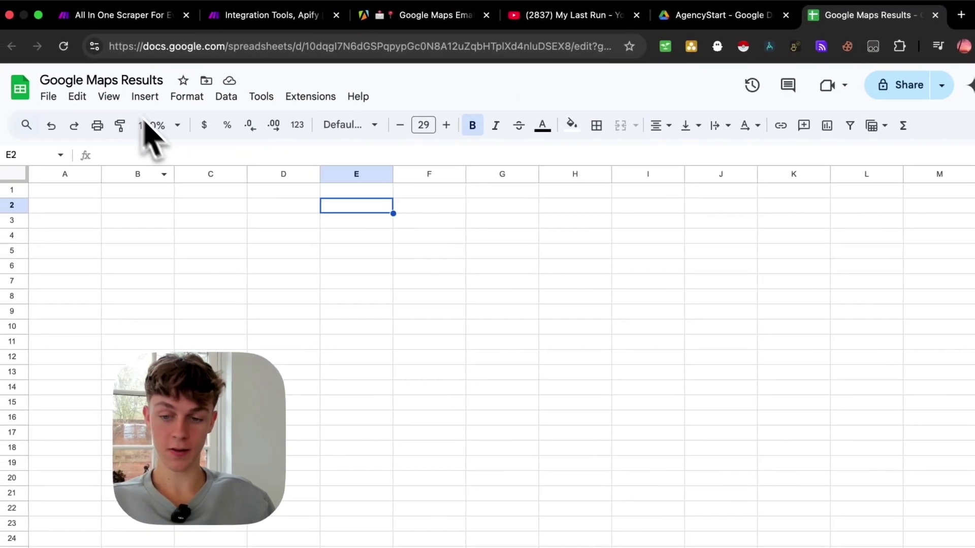
pyautogui.click(269, 14)
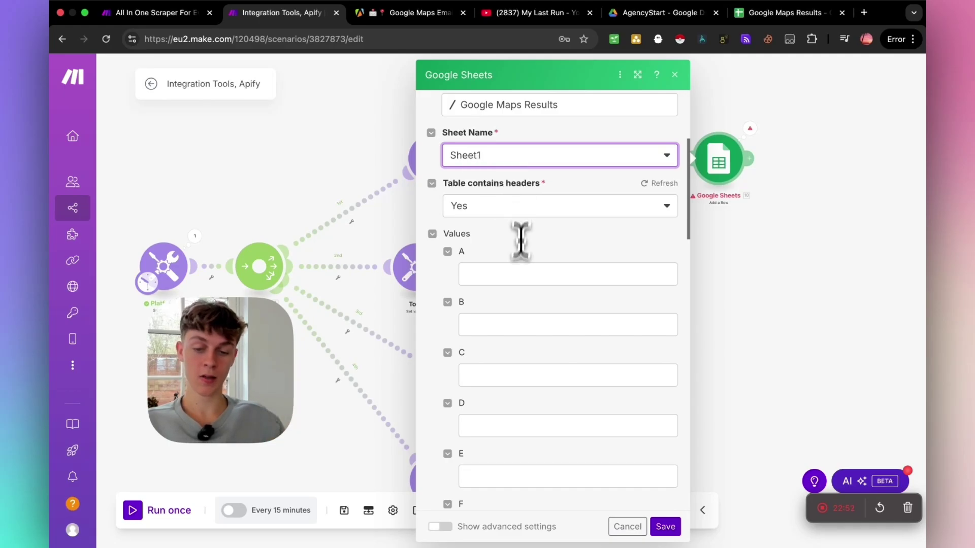
pyautogui.click(508, 274)
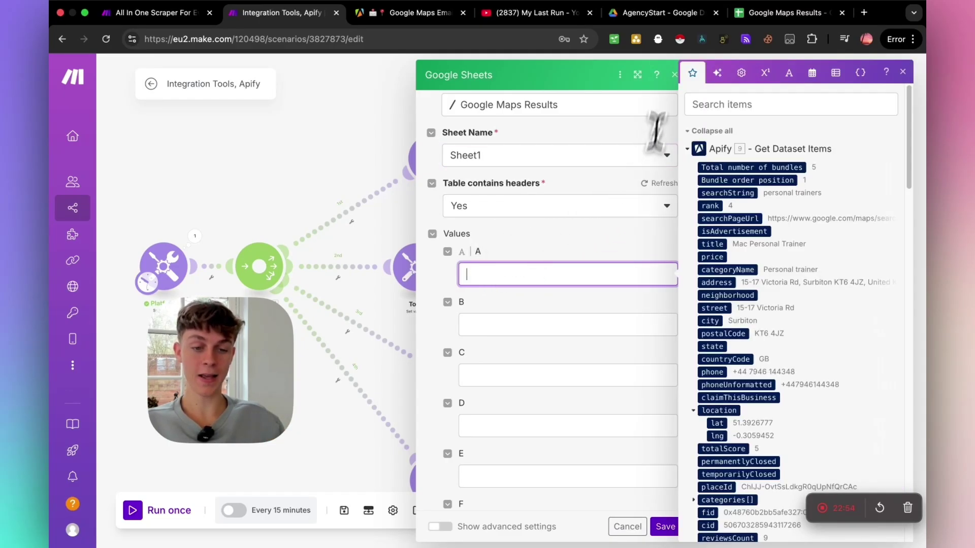
pyautogui.click(763, 16)
pyautogui.click(127, 147)
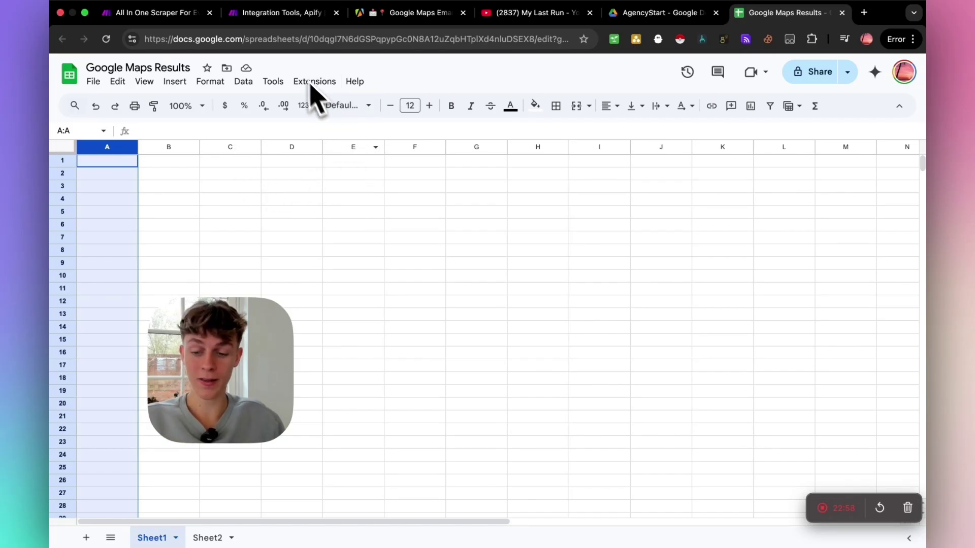
pyautogui.click(287, 14)
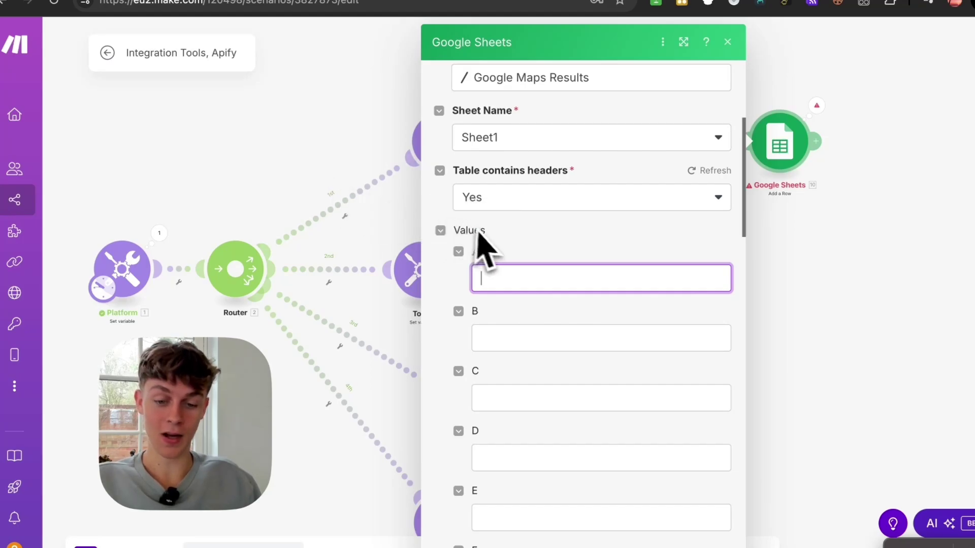
# Map the dataset's title item to column A and its phone item to column B.
pyautogui.click(511, 277)
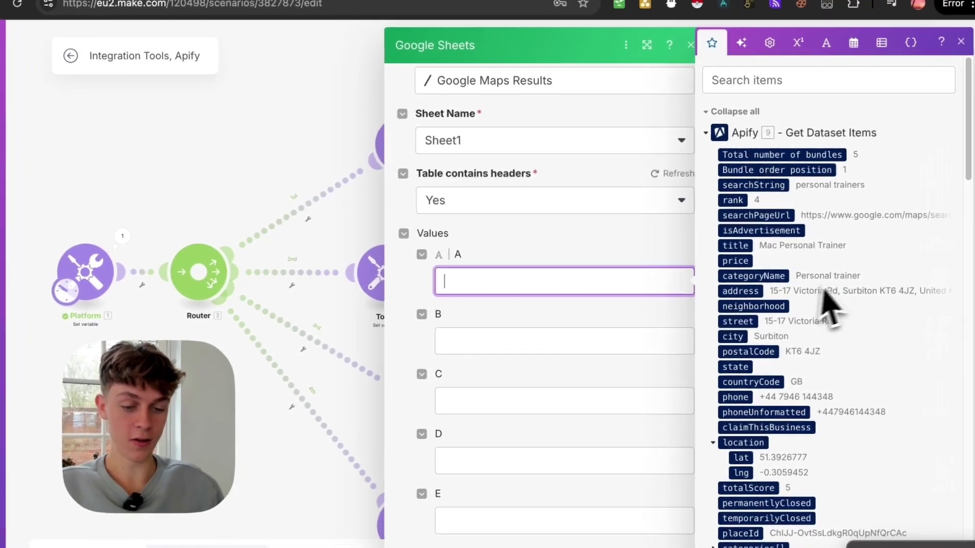
pyautogui.scroll(-5, 808, 254)
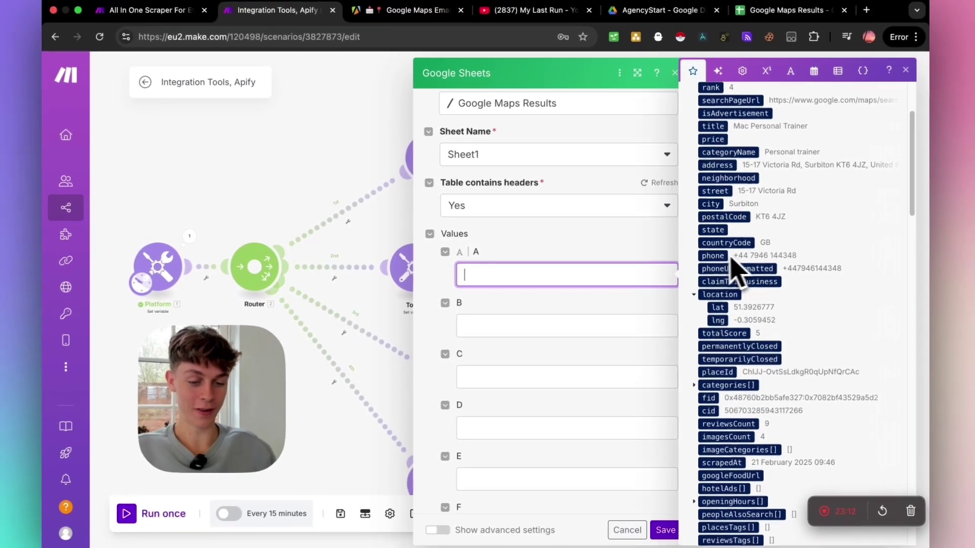
pyautogui.scroll(3, 739, 319)
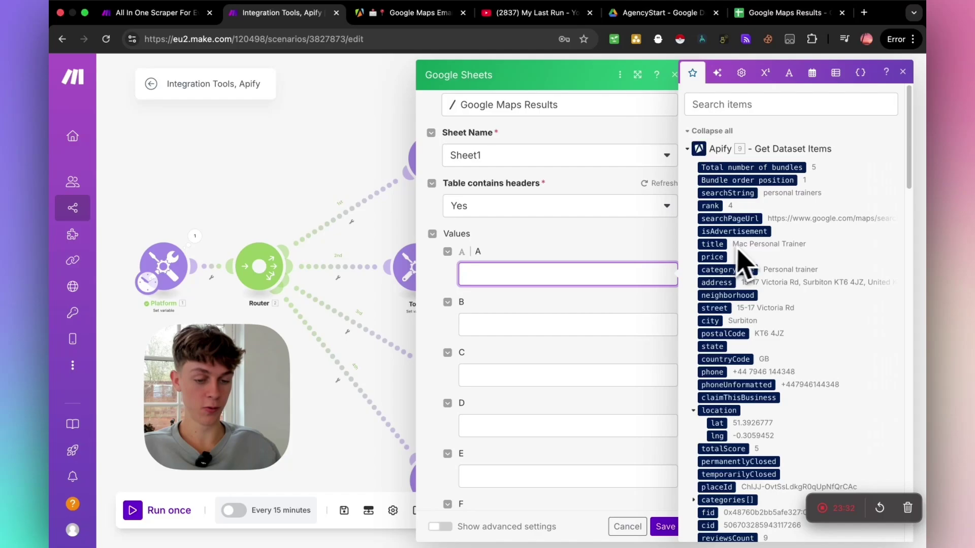
pyautogui.click(746, 247)
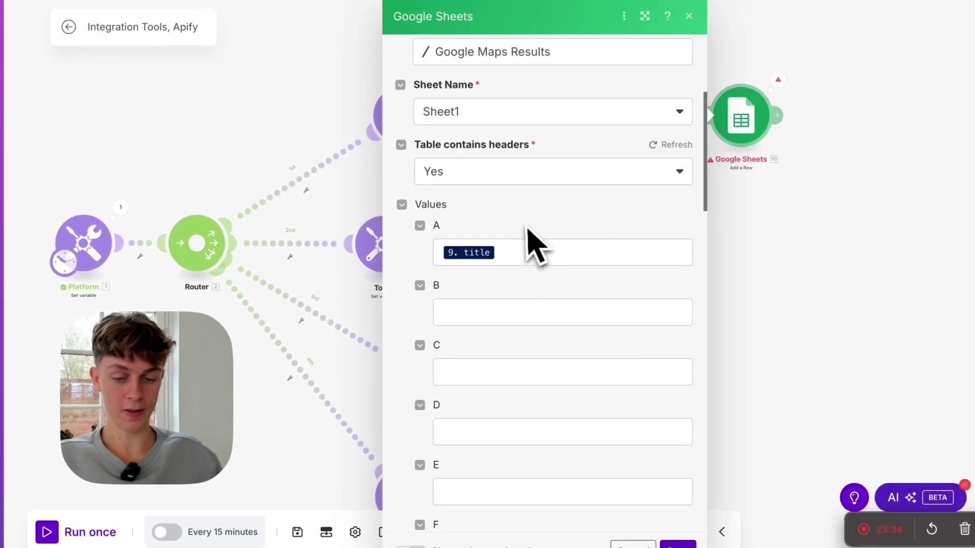
pyautogui.scroll(-1, 517, 282)
pyautogui.click(471, 290)
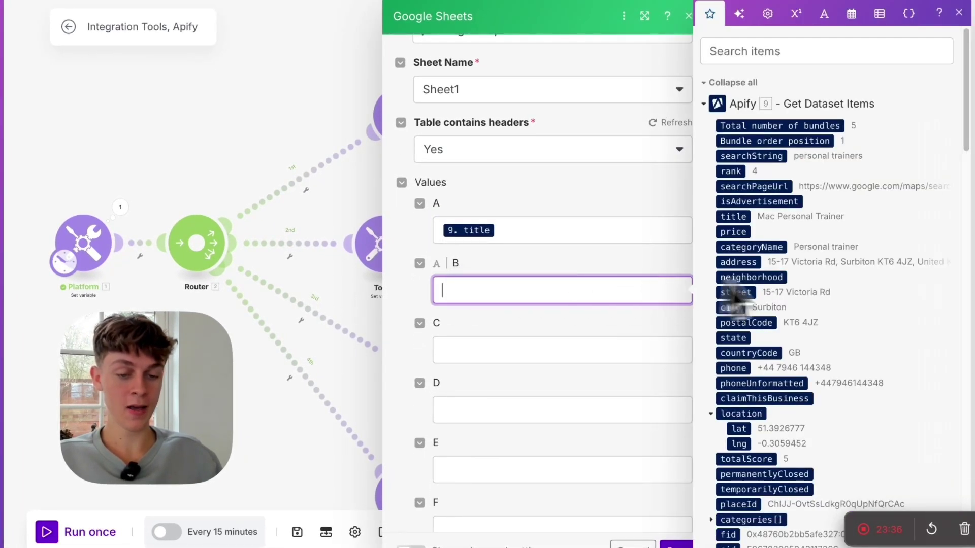
pyautogui.scroll(-1, 800, 261)
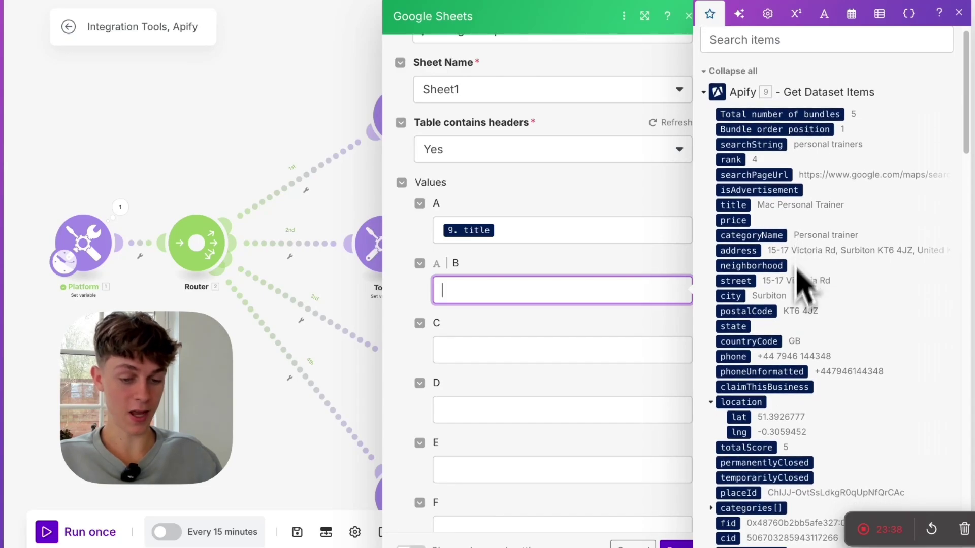
# Map the dataset's reviewsCount item to column C and its scrapedAt item to column D.
pyautogui.click(543, 348)
pyautogui.scroll(-3, 782, 345)
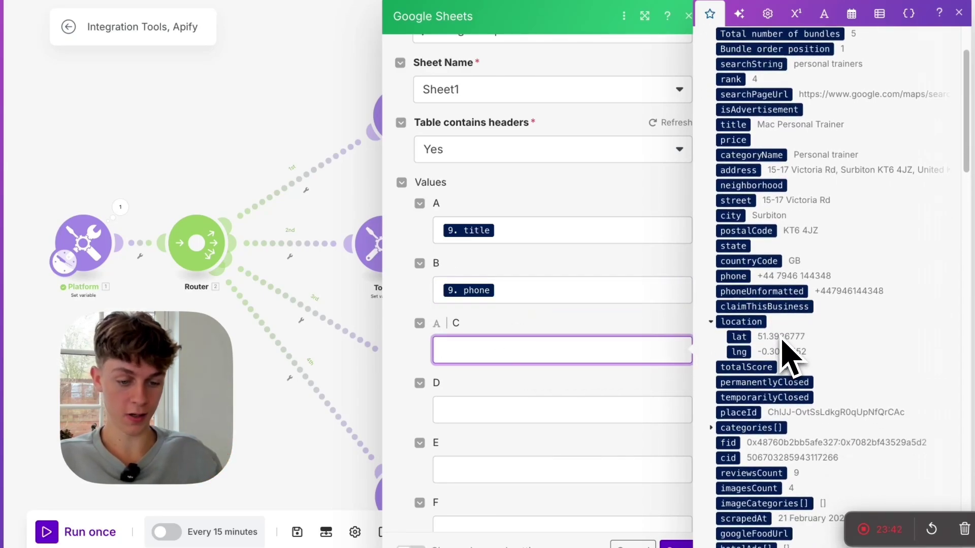
pyautogui.scroll(-2, 790, 340)
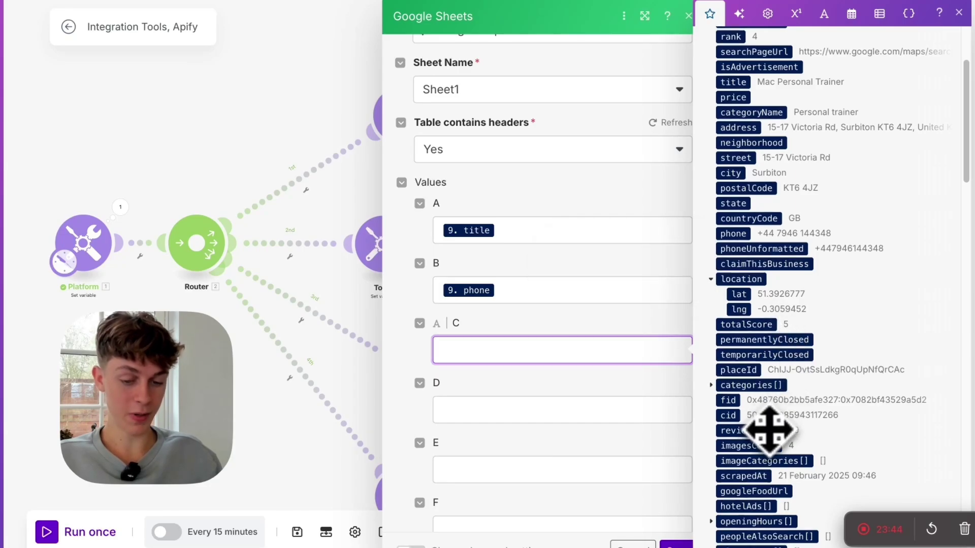
pyautogui.moveTo(770, 430); pyautogui.dragTo(599, 353)
pyautogui.click(539, 401)
pyautogui.scroll(-5, 773, 359)
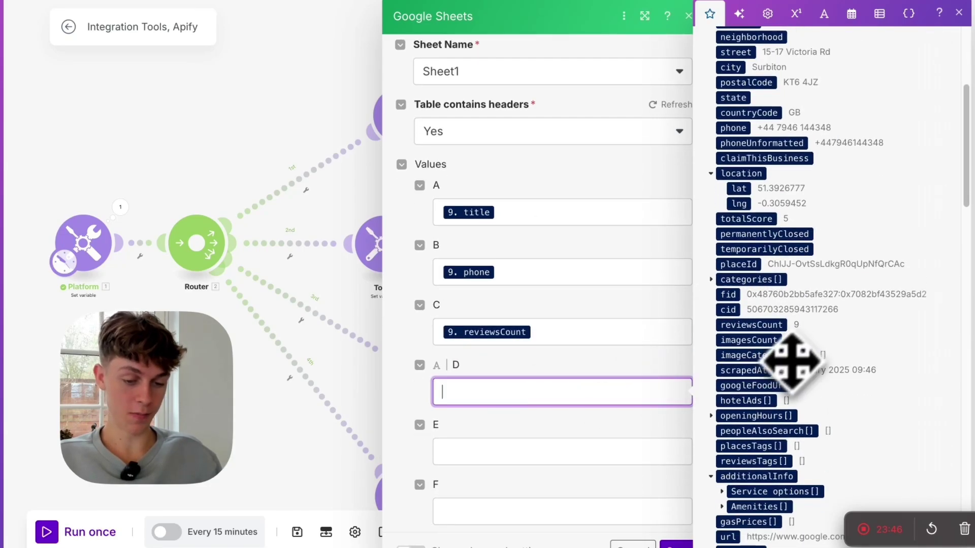
pyautogui.click(751, 373)
# Examine the remaining dataset items available for column E, and save the Google Sheets module's settings.
pyautogui.scroll(-2, 496, 385)
pyautogui.click(483, 364)
pyautogui.scroll(-2, 782, 386)
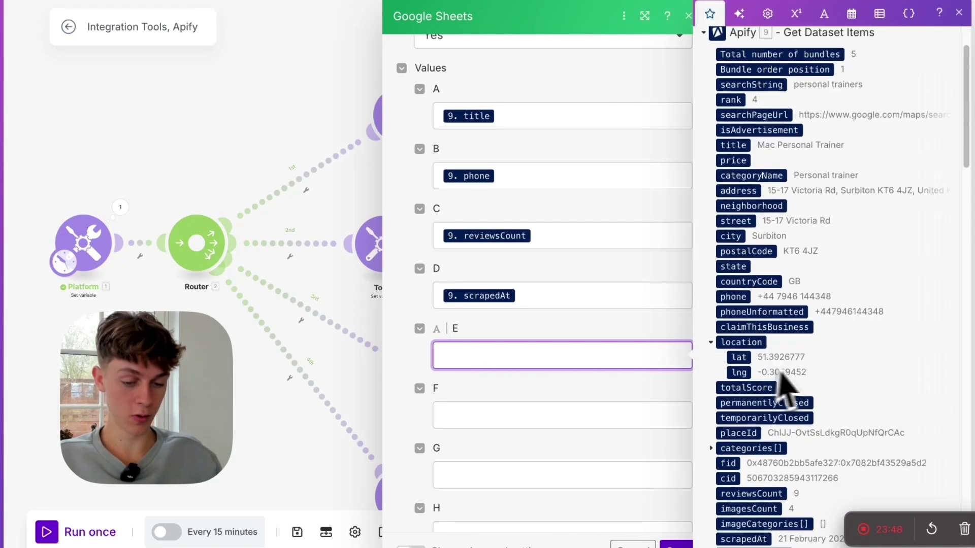
pyautogui.scroll(-12, 785, 389)
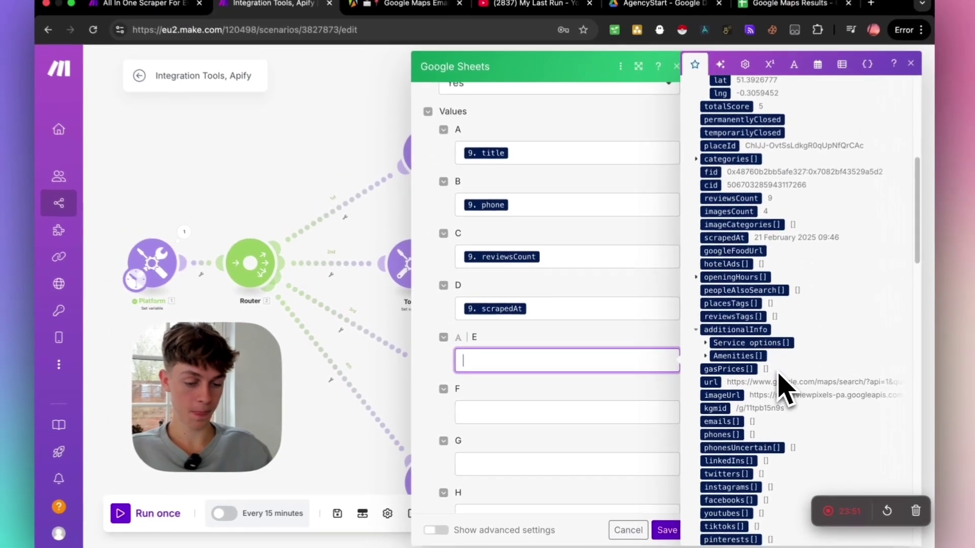
pyautogui.scroll(-8, 808, 386)
pyautogui.scroll(10, 807, 386)
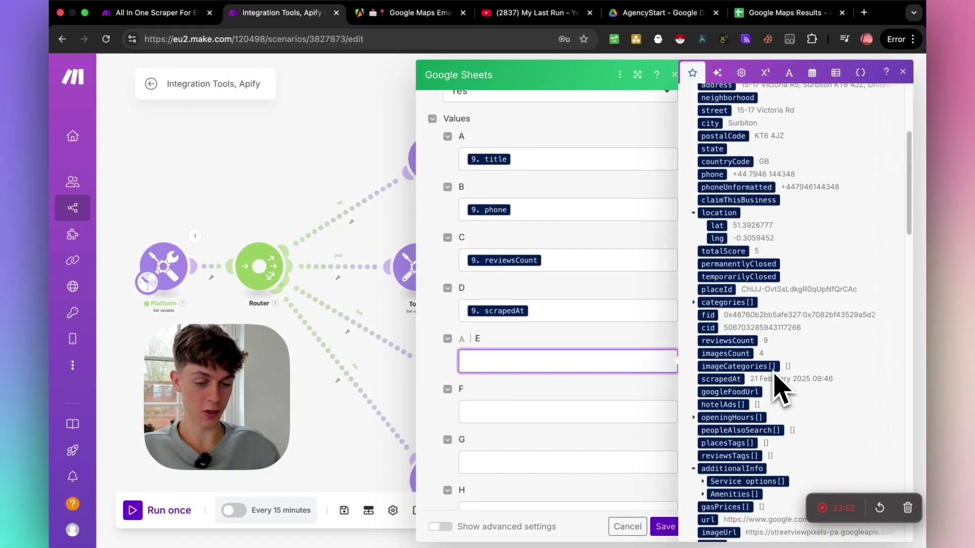
pyautogui.scroll(5, 774, 375)
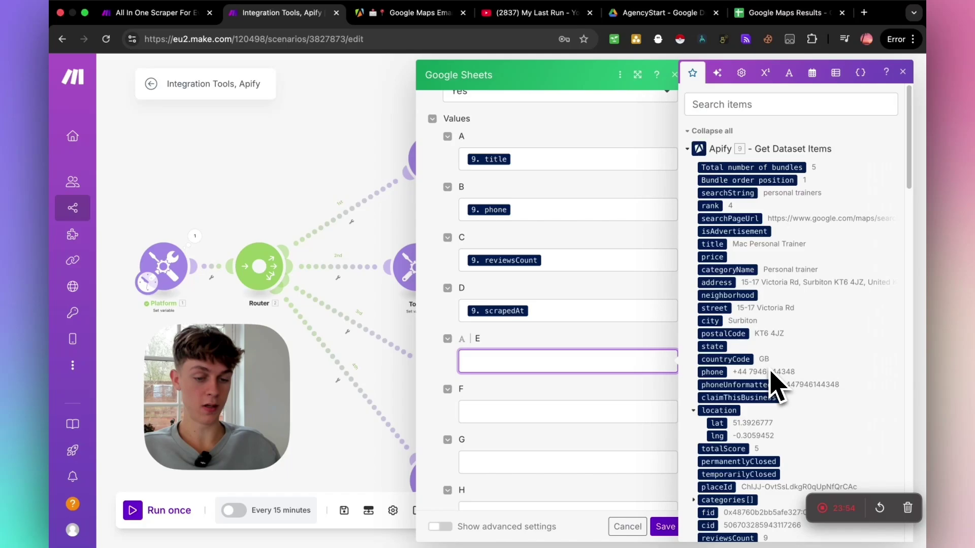
pyautogui.scroll(-20, 739, 462)
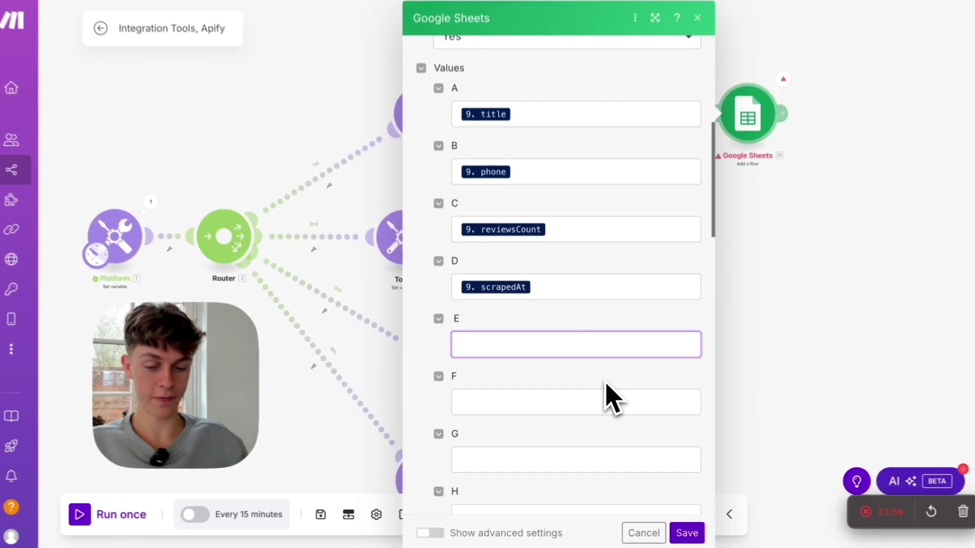
pyautogui.hotkey('ctrl', 's')
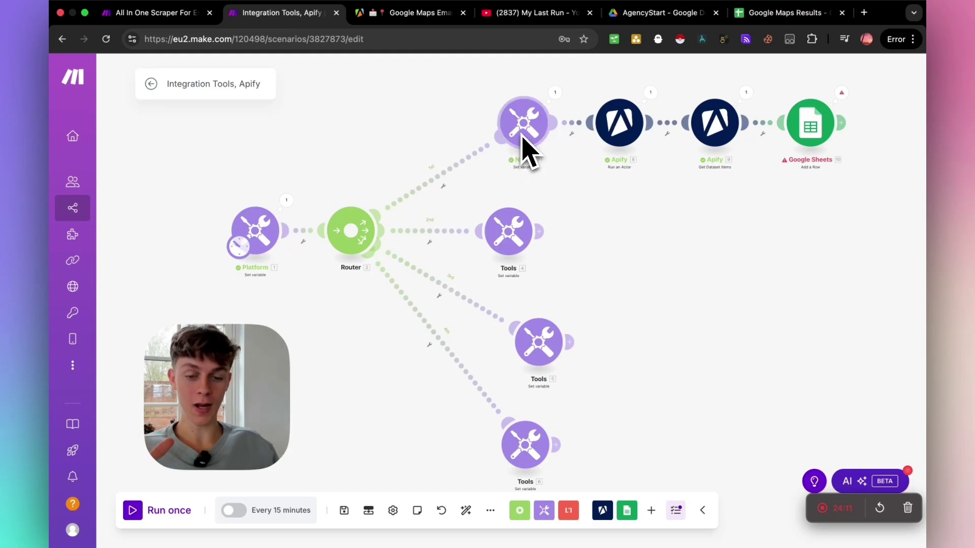
# Look over the finished All In One Scraper For Every Platform scenario as a reference, and return to the new scenario.
pyautogui.click(163, 12)
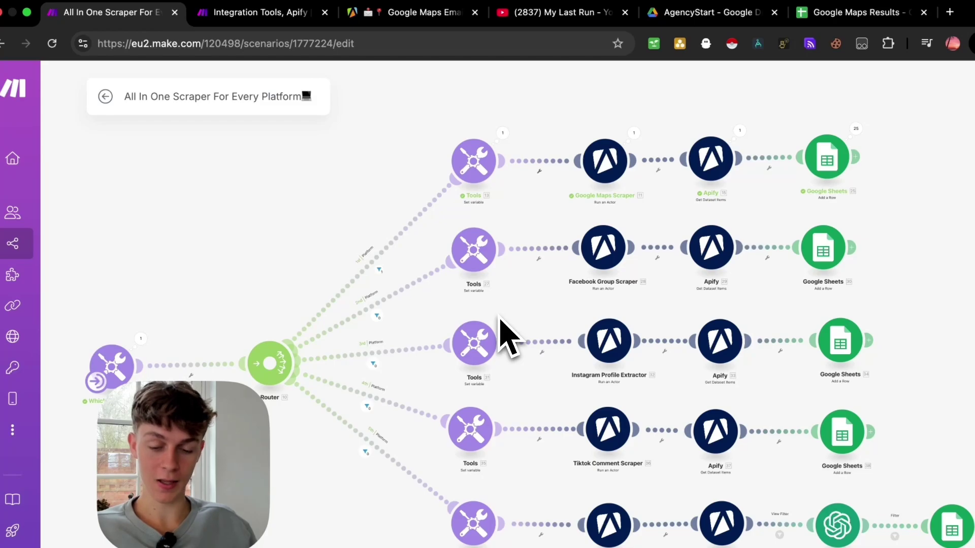
pyautogui.click(256, 12)
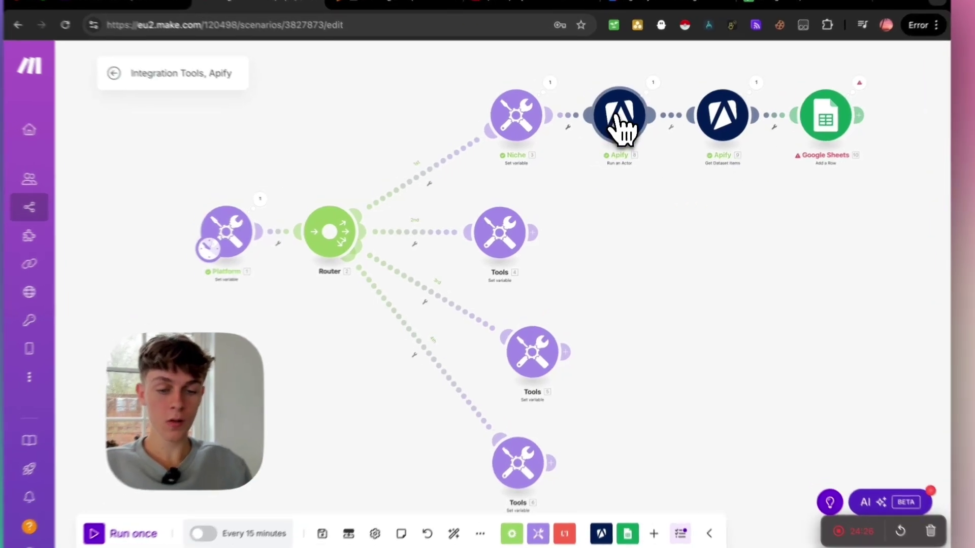
# Clone the first branch's Apify Run an Actor, Get Dataset Items and Google Sheets Add a Row modules onto the second branch.
pyautogui.rightClick(629, 126)
pyautogui.click(652, 210)
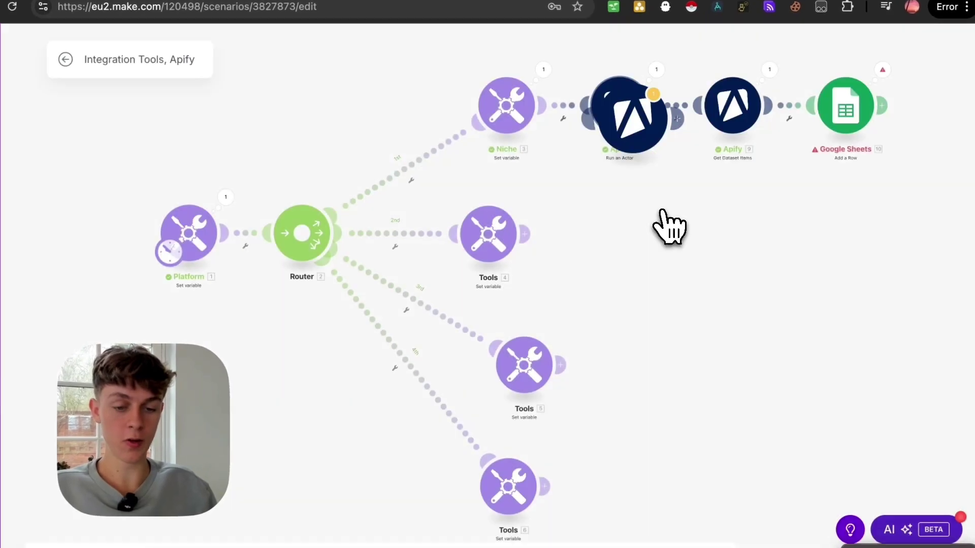
pyautogui.click(625, 236)
pyautogui.rightClick(734, 113)
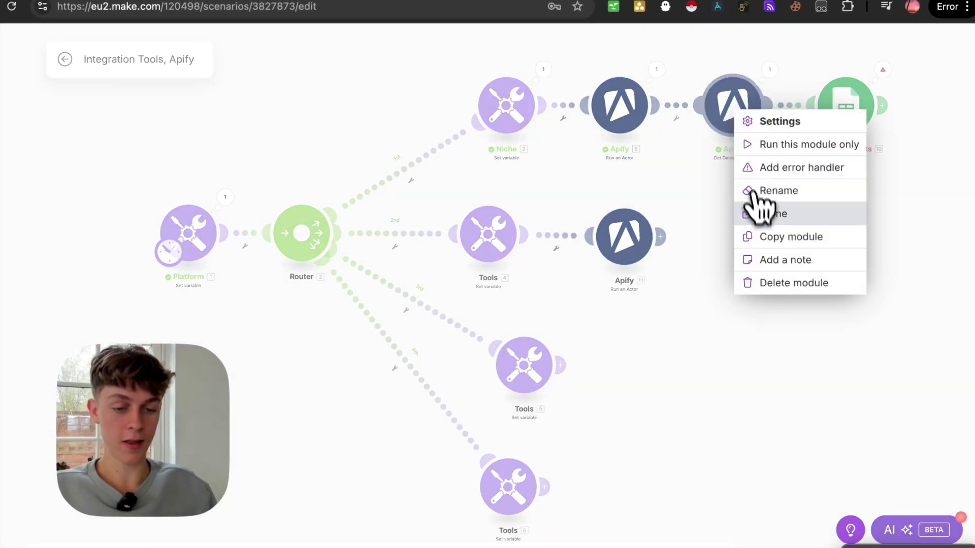
pyautogui.click(758, 211)
pyautogui.click(759, 234)
pyautogui.rightClick(847, 112)
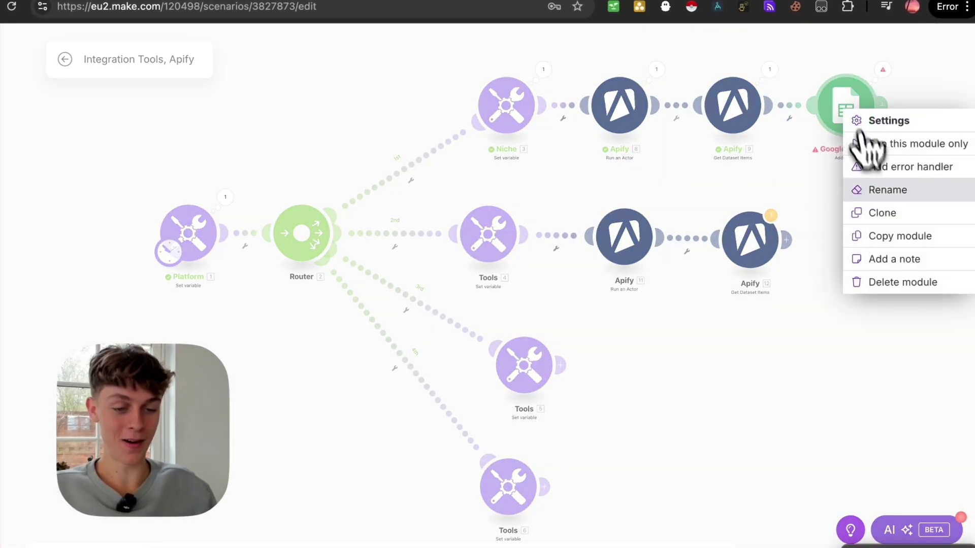
pyautogui.click(868, 213)
pyautogui.click(881, 248)
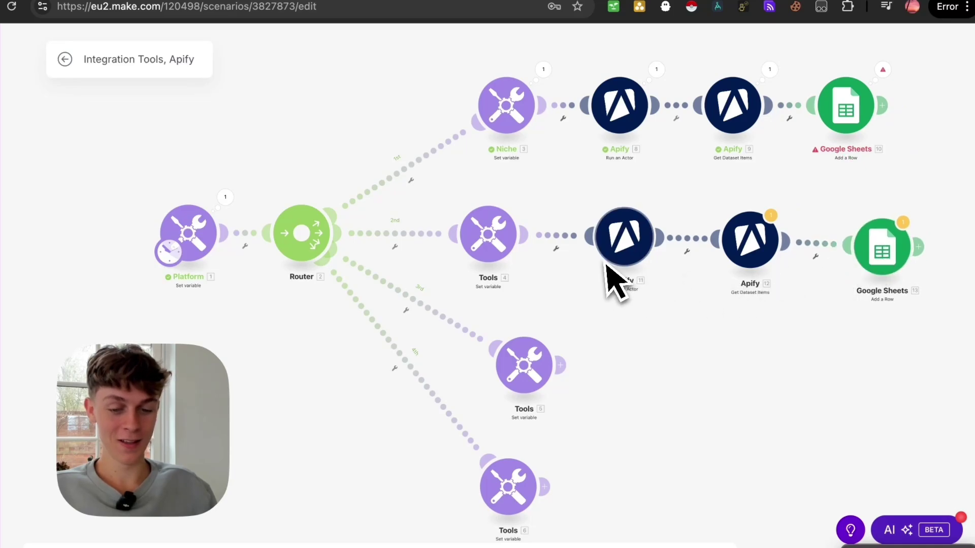
# Clone the second branch's Run an Actor, Get Dataset Items and Add a Row modules onto the third branch.
pyautogui.rightClick(627, 249)
pyautogui.click(667, 349)
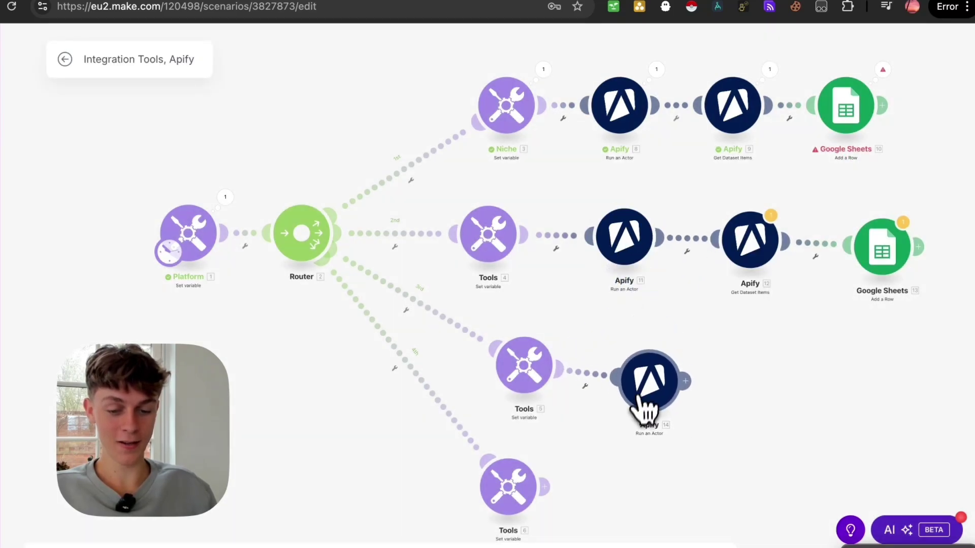
pyautogui.click(640, 393)
pyautogui.rightClick(745, 261)
pyautogui.click(785, 359)
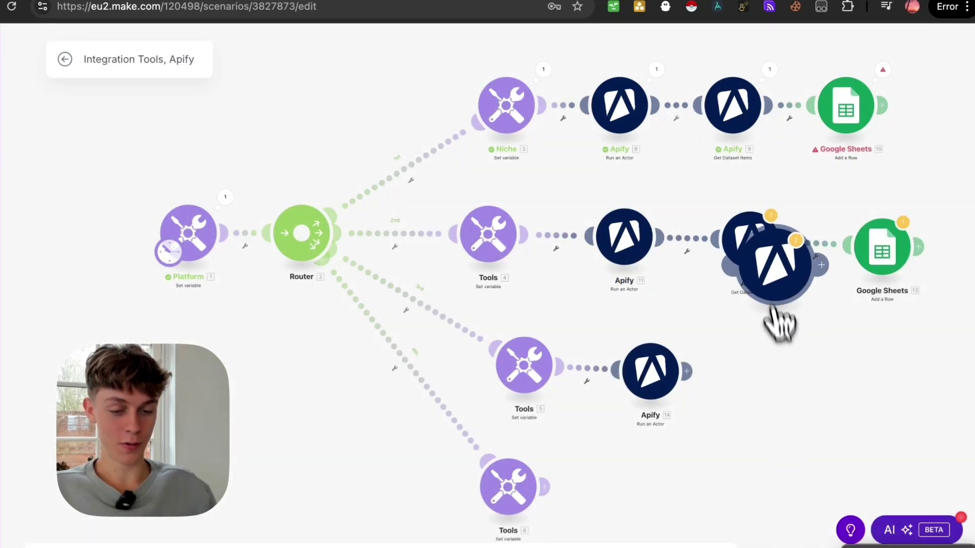
pyautogui.click(768, 363)
pyautogui.moveTo(767, 363); pyautogui.dragTo(764, 377)
pyautogui.rightClick(881, 246)
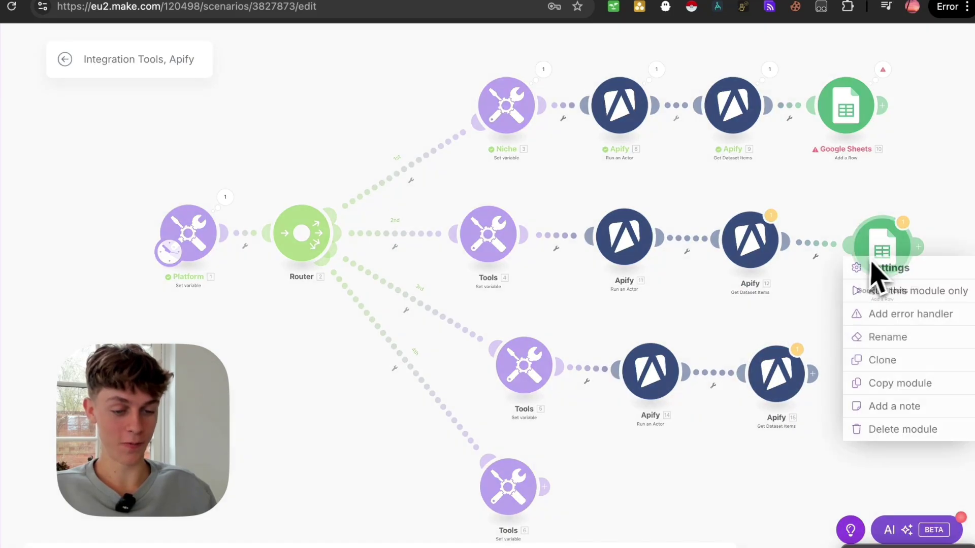
pyautogui.click(894, 360)
pyautogui.click(894, 385)
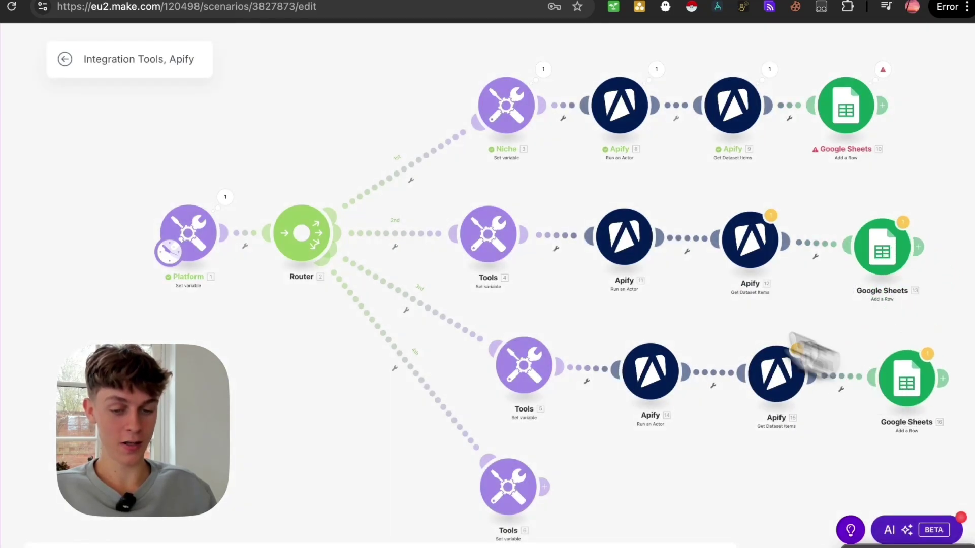
# Set the actor of the second branch's Run an Actor module to the curious_coder Facebook group member scraper.
pyautogui.click(492, 252)
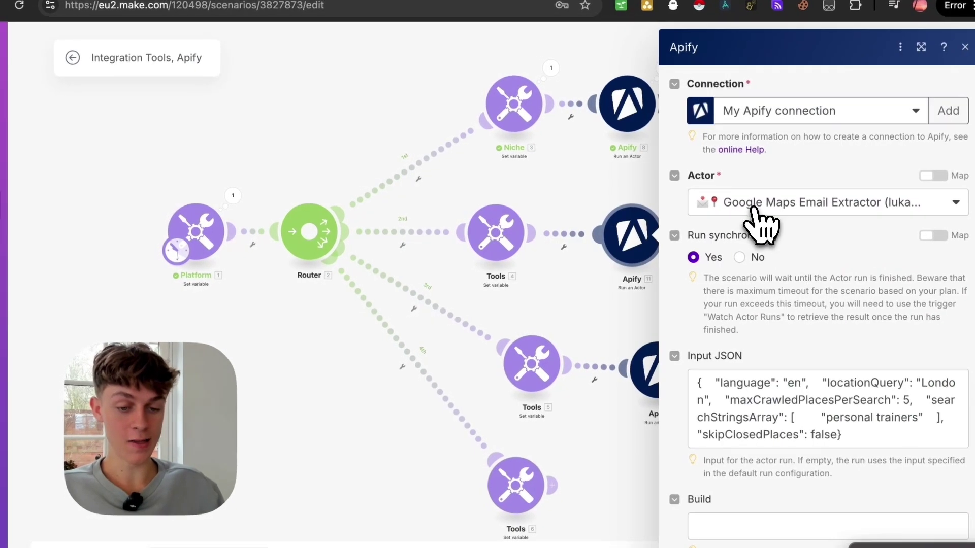
pyautogui.click(753, 208)
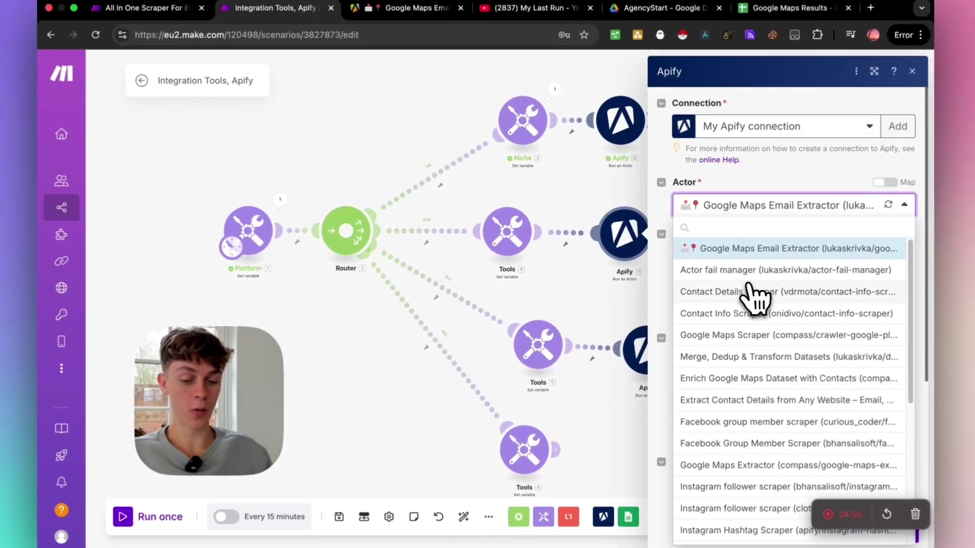
pyautogui.scroll(-2, 787, 317)
pyautogui.scroll(-3, 753, 300)
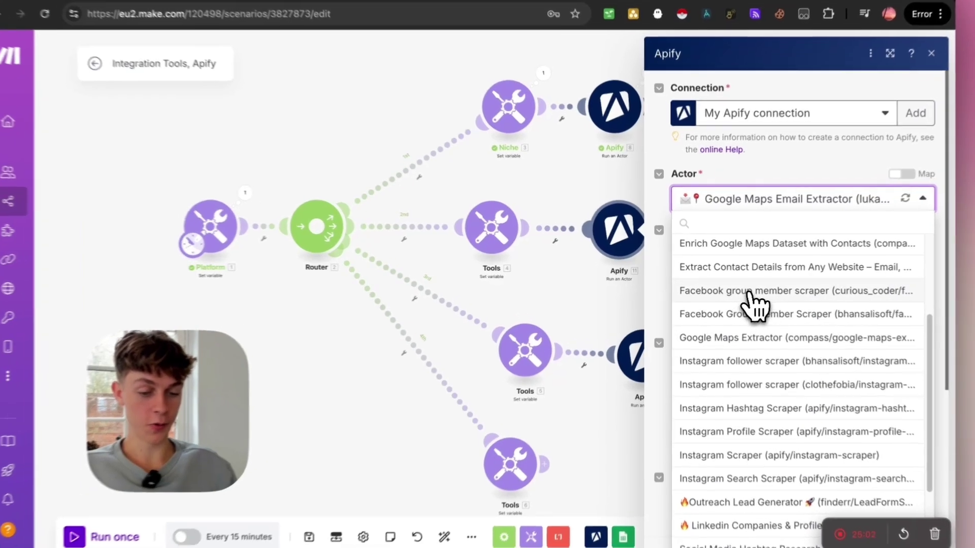
pyautogui.click(742, 288)
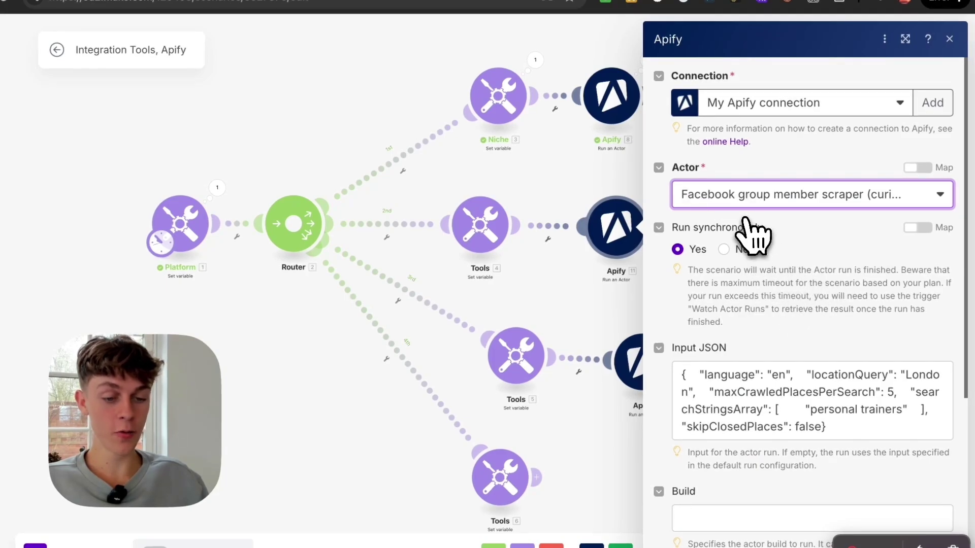
pyautogui.scroll(-2, 812, 305)
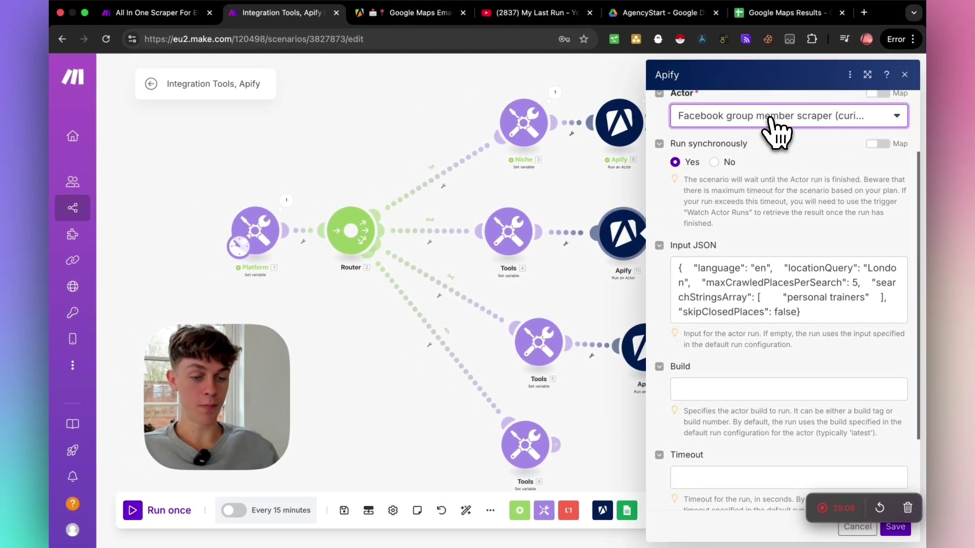
# Switch to the Apify console, search the store for "facebook group" and open the Facebook group member scraper by curious_coder.
pyautogui.click(416, 12)
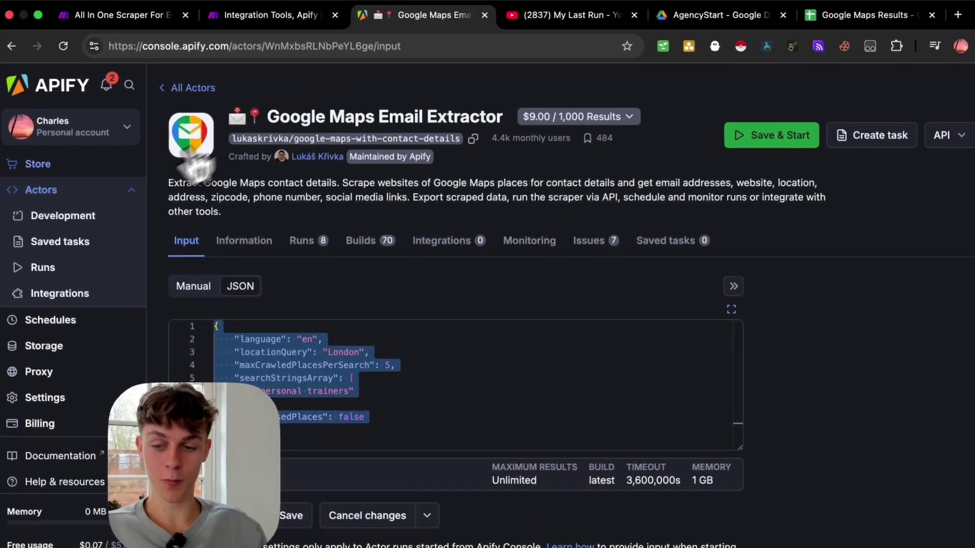
pyautogui.click(130, 148)
pyautogui.click(503, 188)
pyautogui.write('face')
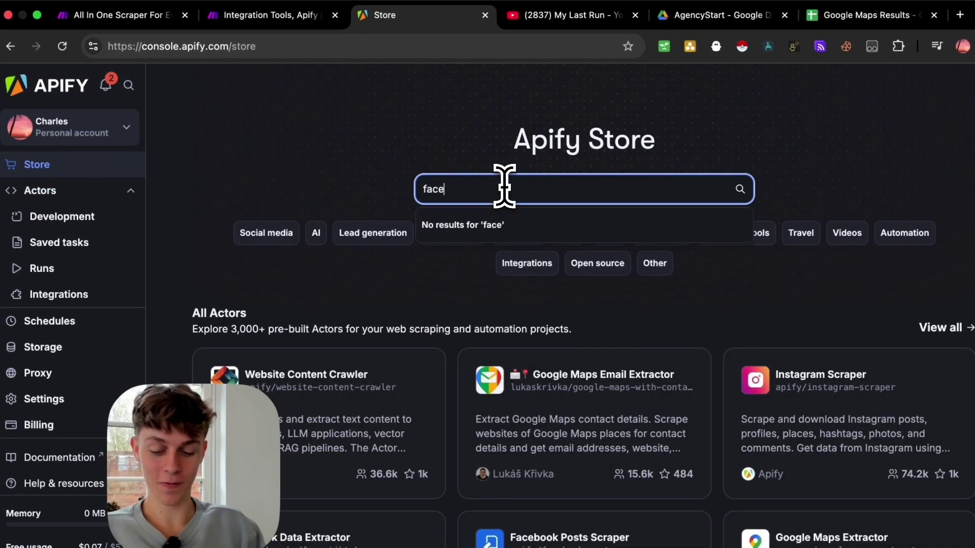
pyautogui.write('book')
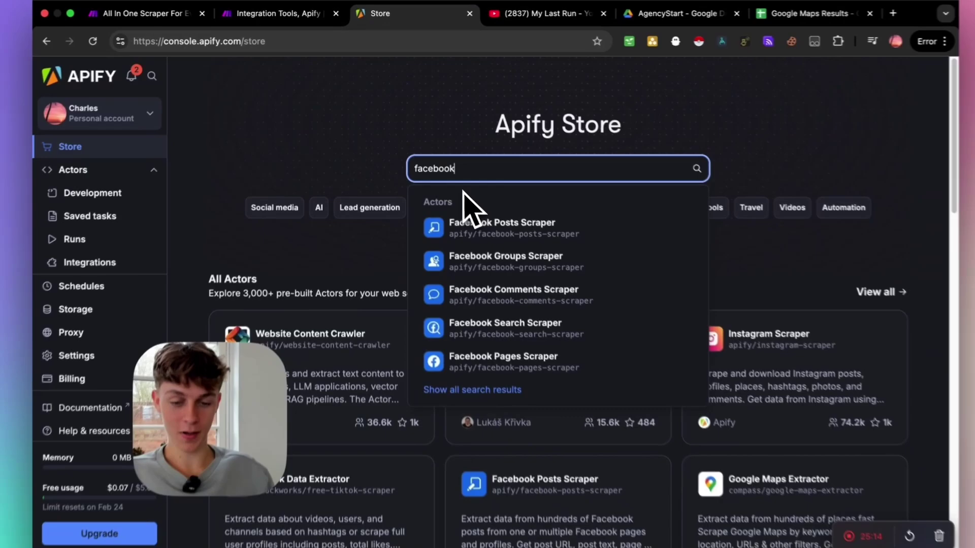
pyautogui.write(' group')
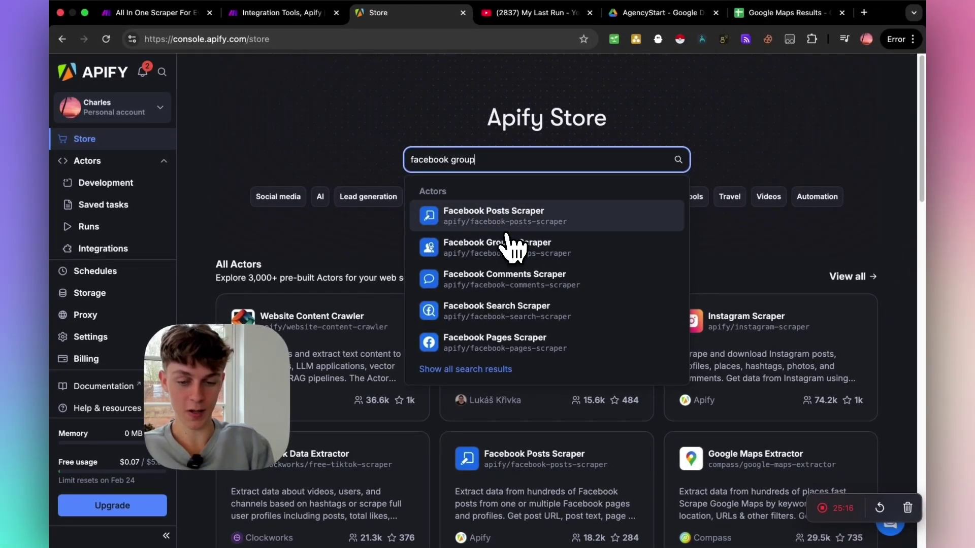
pyautogui.click(487, 306)
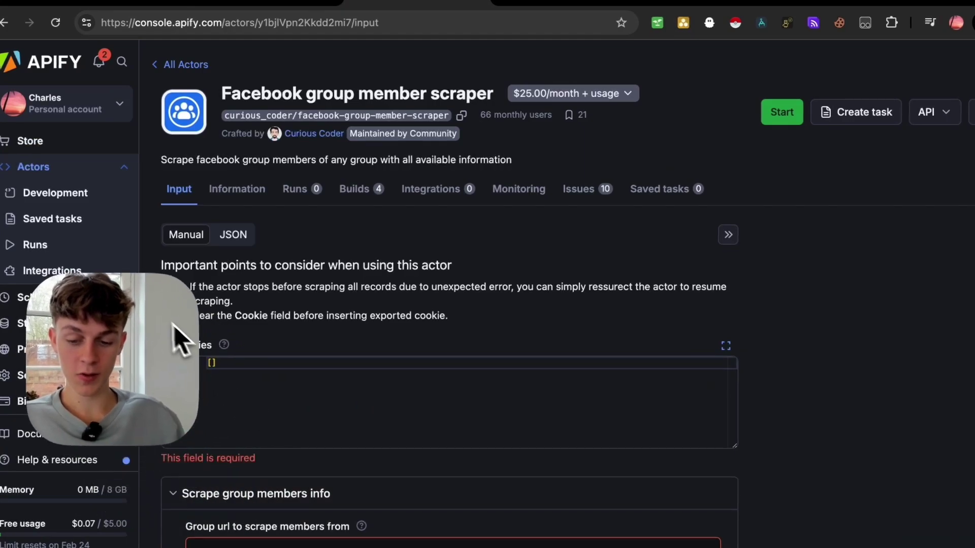
pyautogui.scroll(-5, 305, 370)
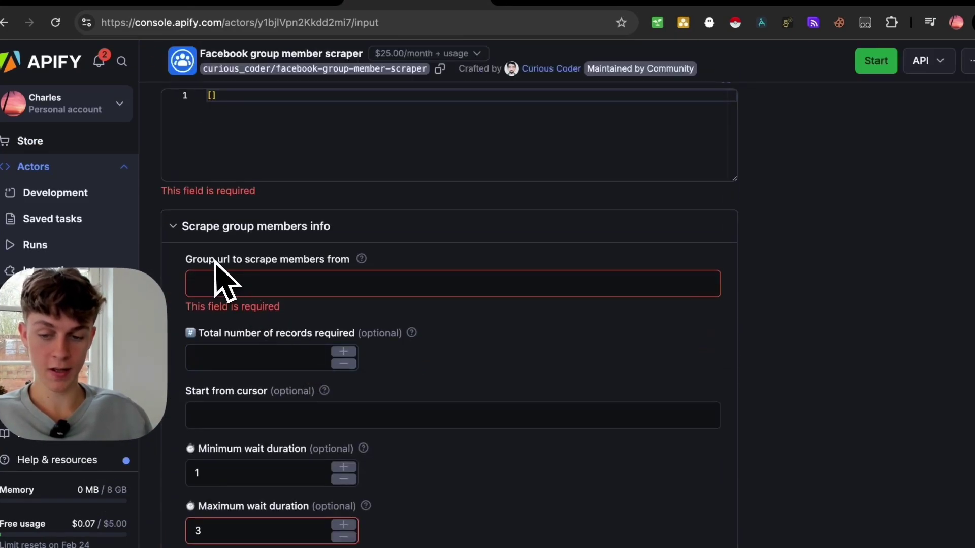
pyautogui.click(239, 279)
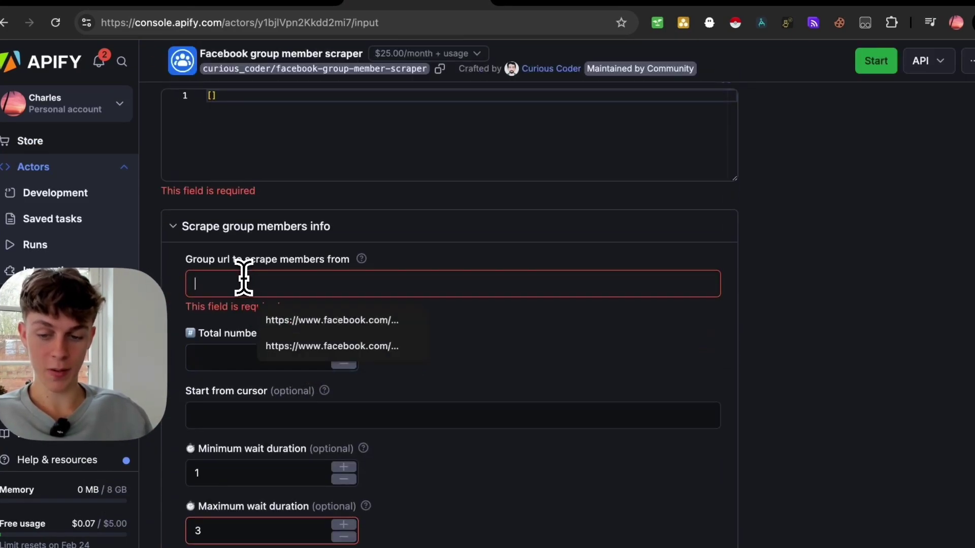
pyautogui.click(305, 320)
pyautogui.scroll(-1, 388, 320)
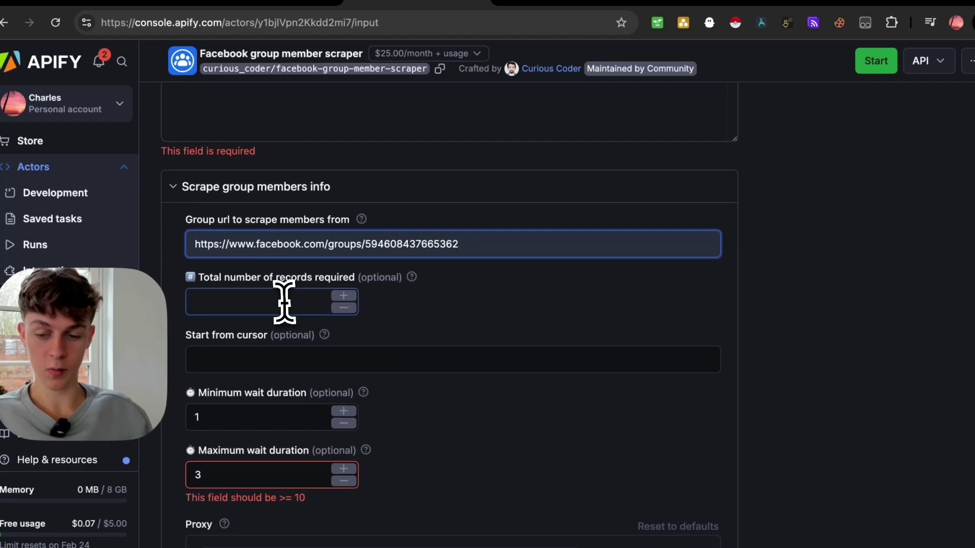
# Set the total number of records required to 7 and the maximum wait duration to 12.
pyautogui.click(284, 302)
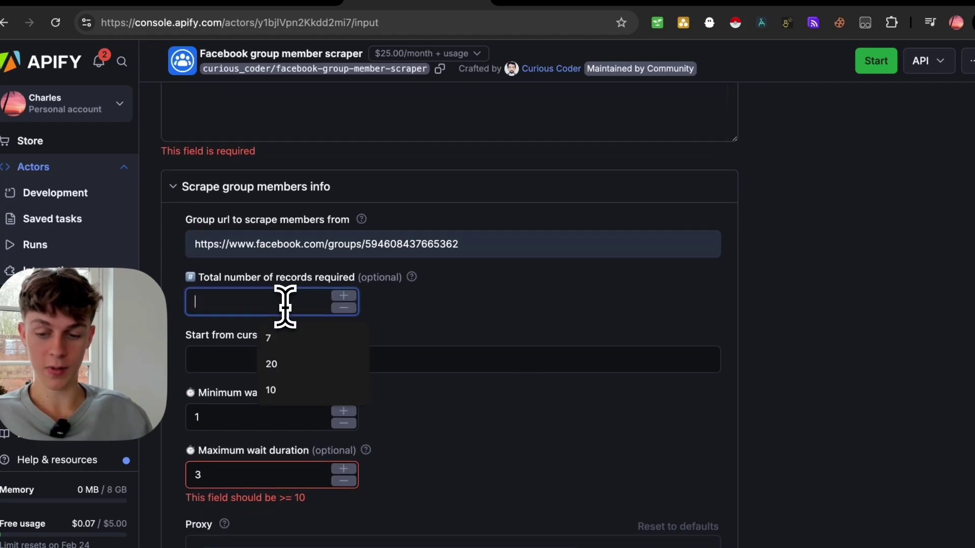
pyautogui.click(297, 336)
pyautogui.scroll(-2, 363, 339)
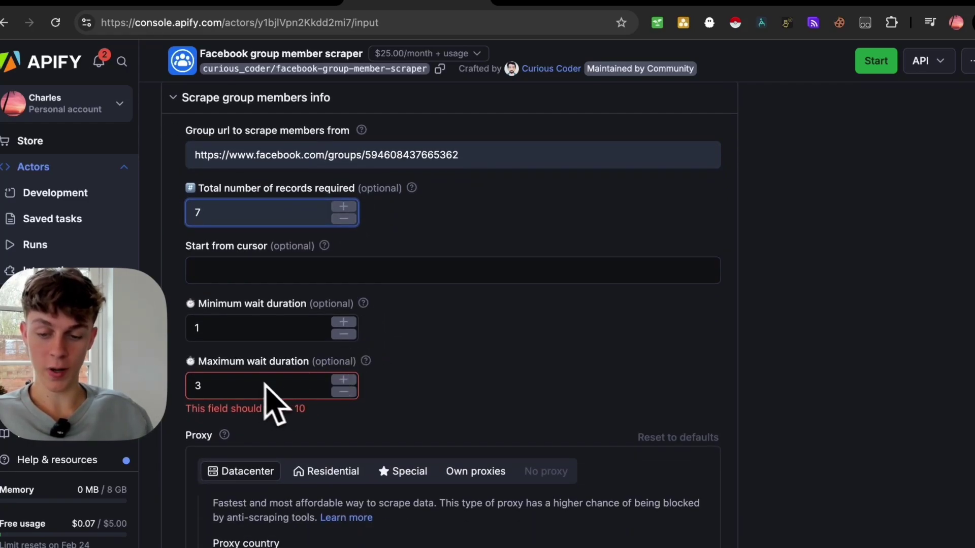
pyautogui.click(347, 380)
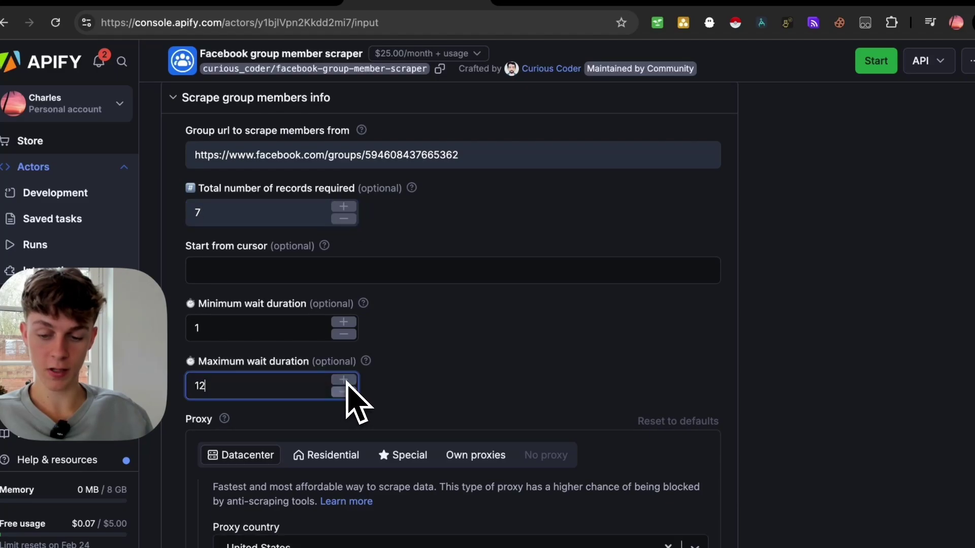
# Show the scraper's input as JSON and copy the whole code.
pyautogui.scroll(3, 294, 351)
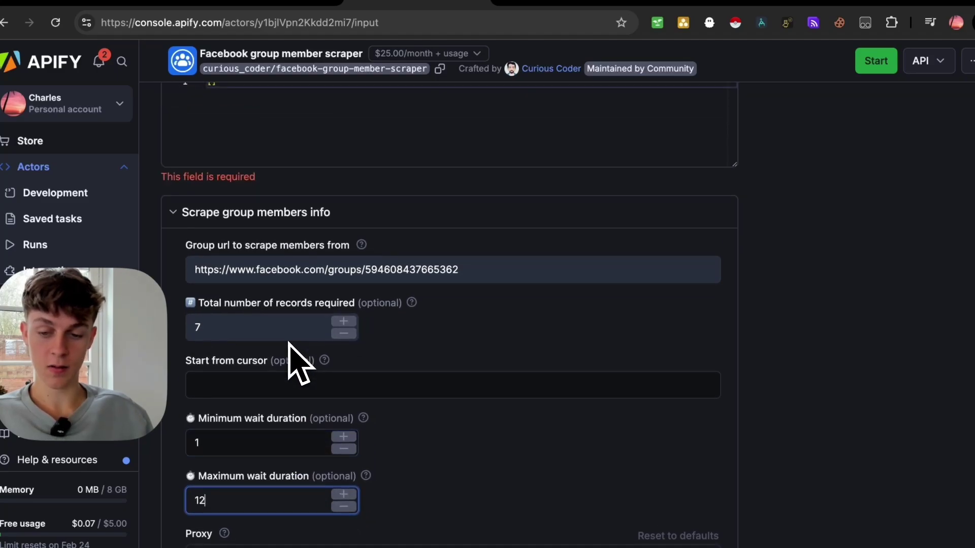
pyautogui.scroll(-6, 289, 345)
pyautogui.scroll(10, 310, 368)
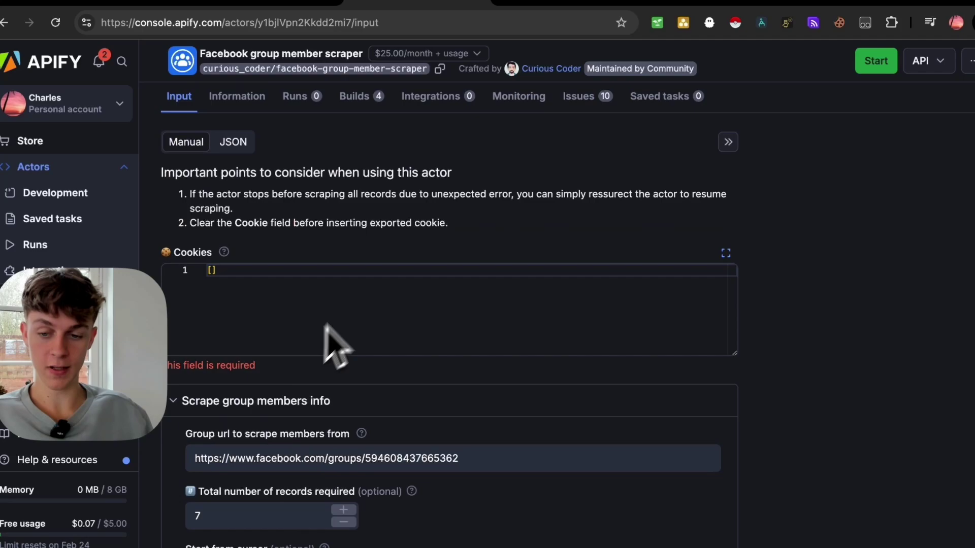
pyautogui.click(233, 144)
pyautogui.click(394, 317)
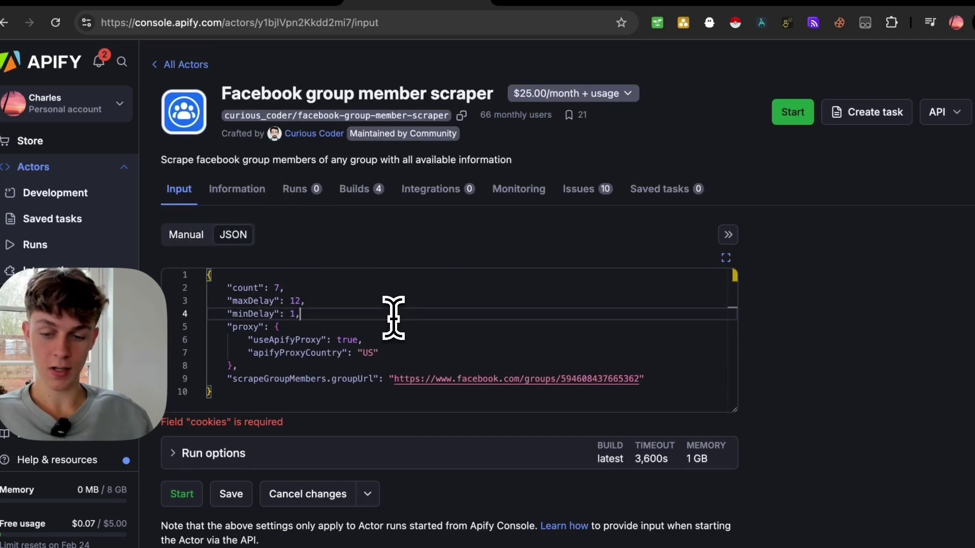
pyautogui.hotkey('ctrl', 'a')
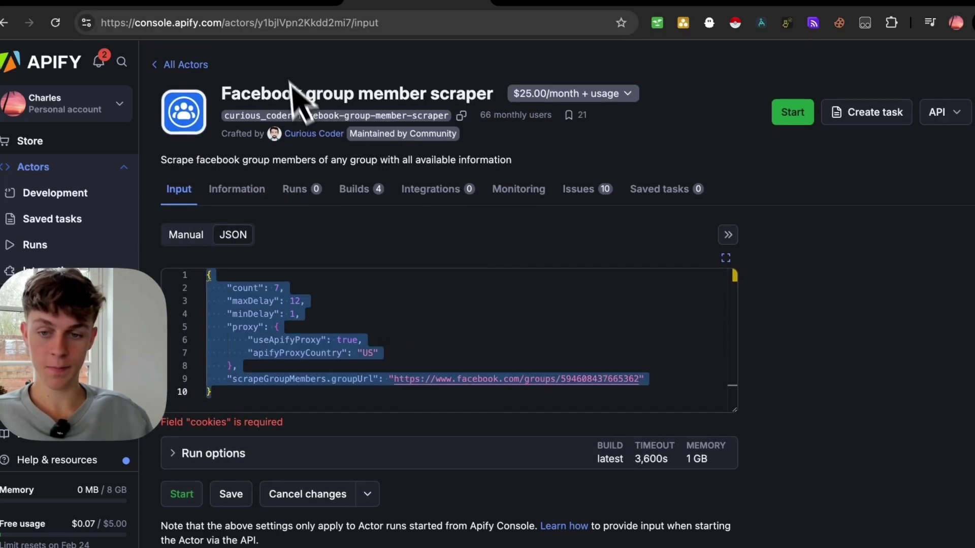
# Return to the Make scenario and replace the Apify module's Input JSON with the copied Facebook group scraper JSON.
pyautogui.click(254, 7)
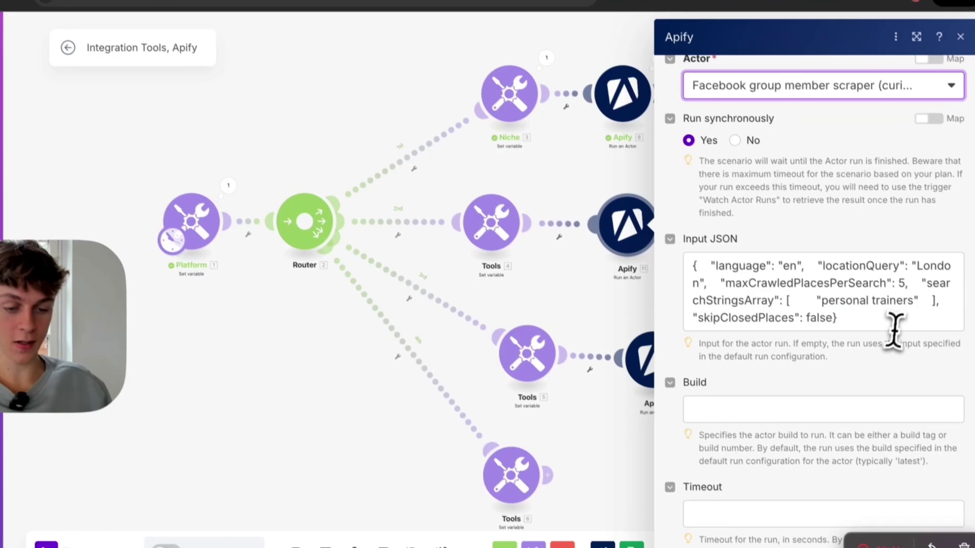
pyautogui.click(895, 328)
pyautogui.hotkey('ctrl', 'a')
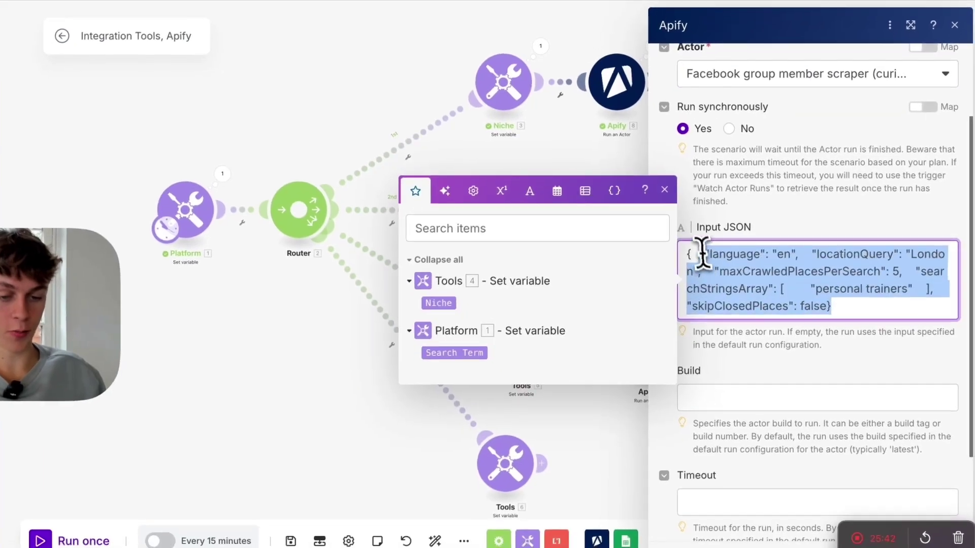
pyautogui.press('BackSpace')
pyautogui.hotkey('ctrl', 'v')
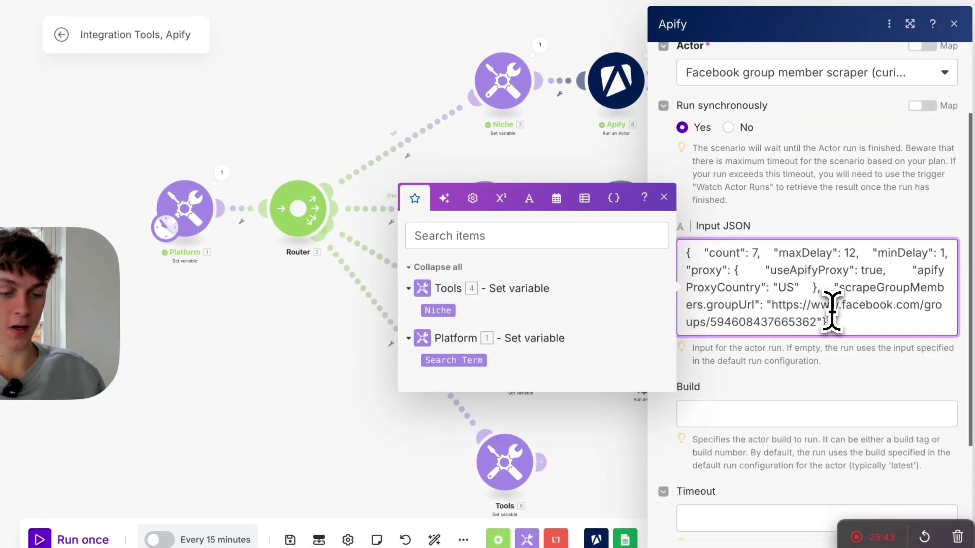
# Replace the Facebook group URL in the scrapeGroupMembers.groupUrl value with the Platform module's Search Term variable.
pyautogui.moveTo(770, 303); pyautogui.dragTo(764, 325)
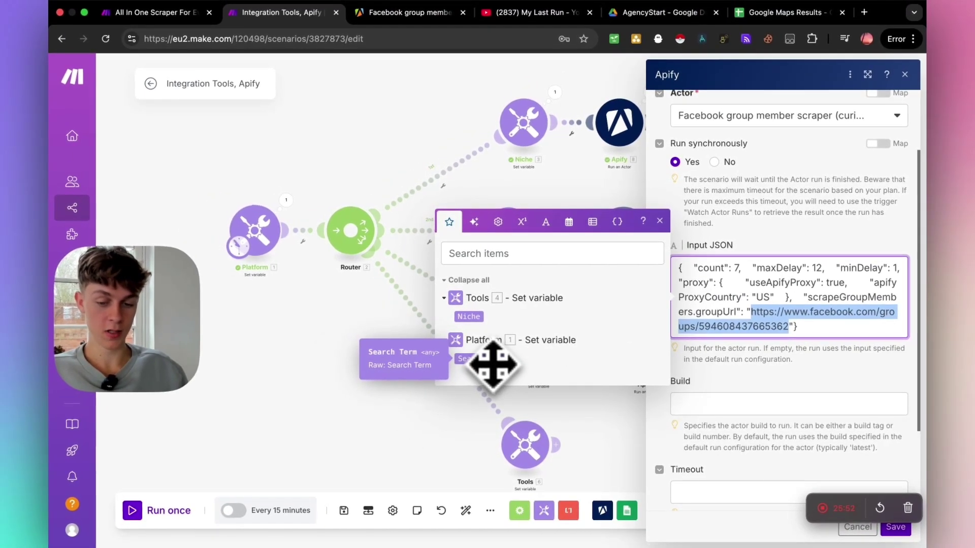
pyautogui.click(492, 364)
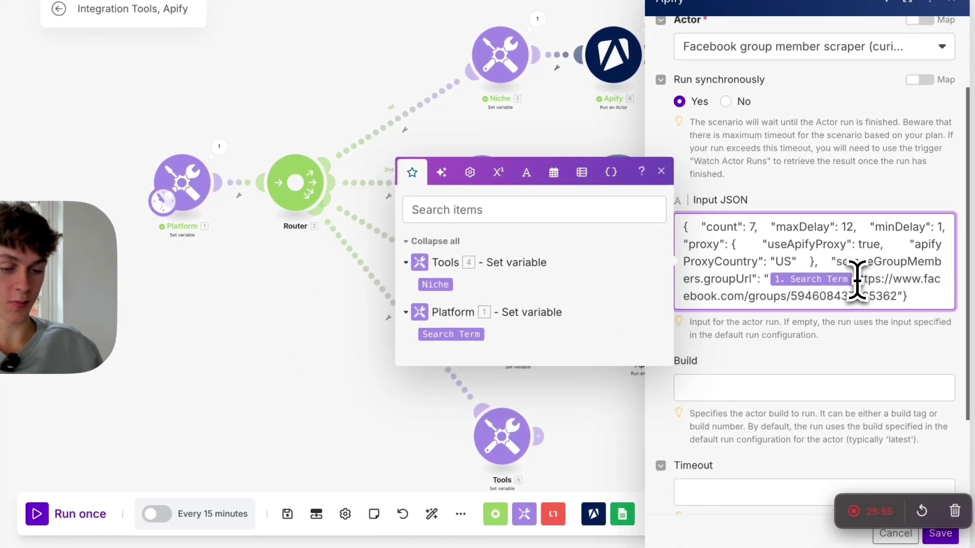
pyautogui.moveTo(857, 279); pyautogui.dragTo(896, 297)
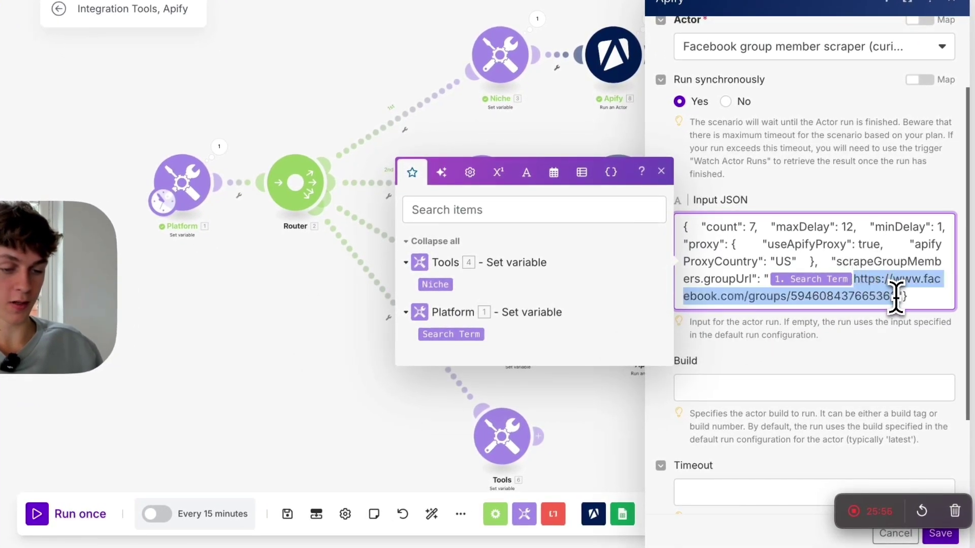
pyautogui.press('BackSpace')
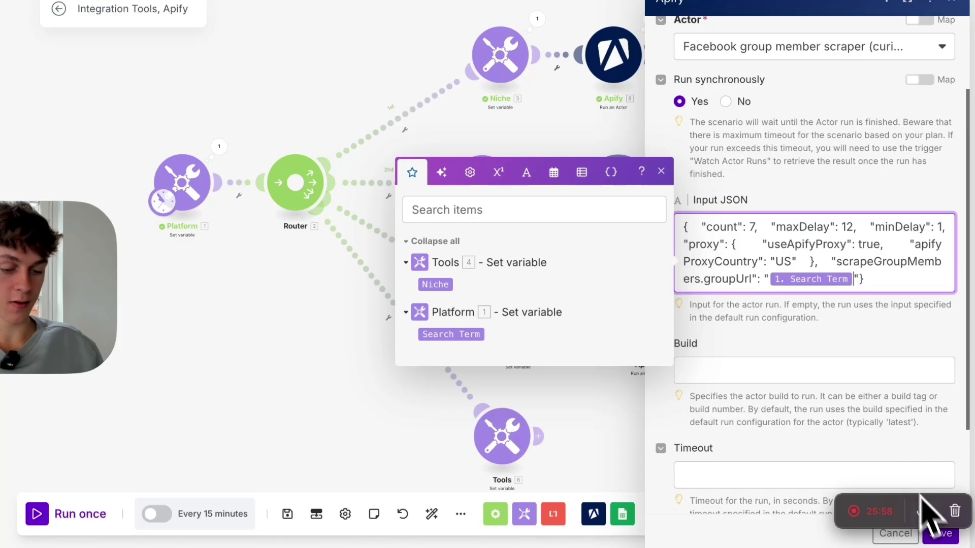
# Save the Facebook group Apify module's settings and review the Niche variable in the second branch's Tools module without changing it.
pyautogui.click(940, 534)
pyautogui.click(495, 201)
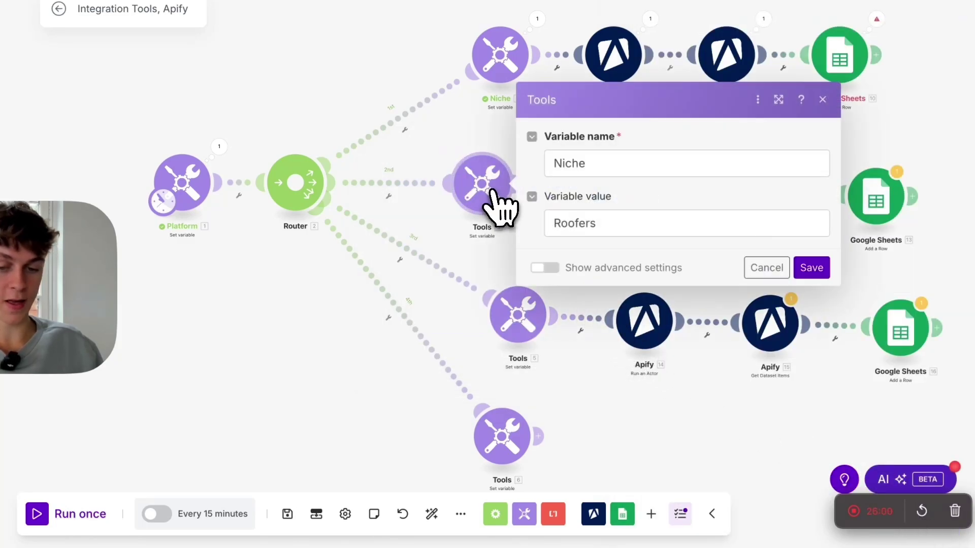
pyautogui.click(619, 224)
pyautogui.moveTo(619, 224); pyautogui.dragTo(564, 229)
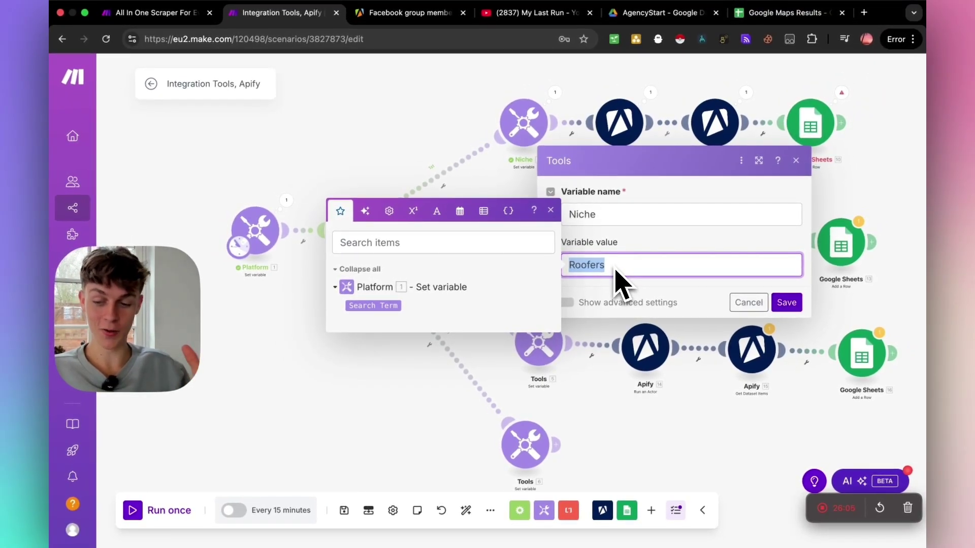
pyautogui.click(749, 303)
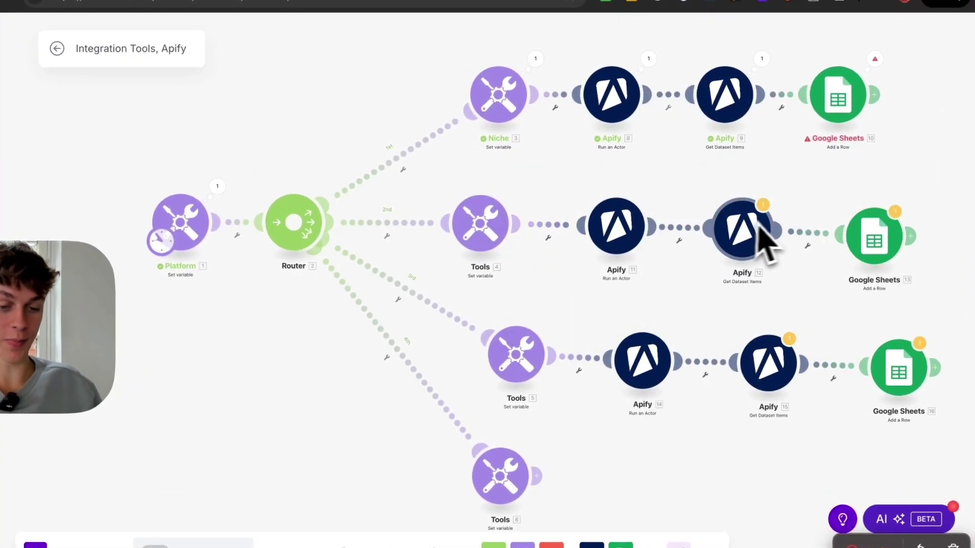
# Review the spreadsheet and column mappings in the second branch's Google Sheets module.
pyautogui.click(872, 236)
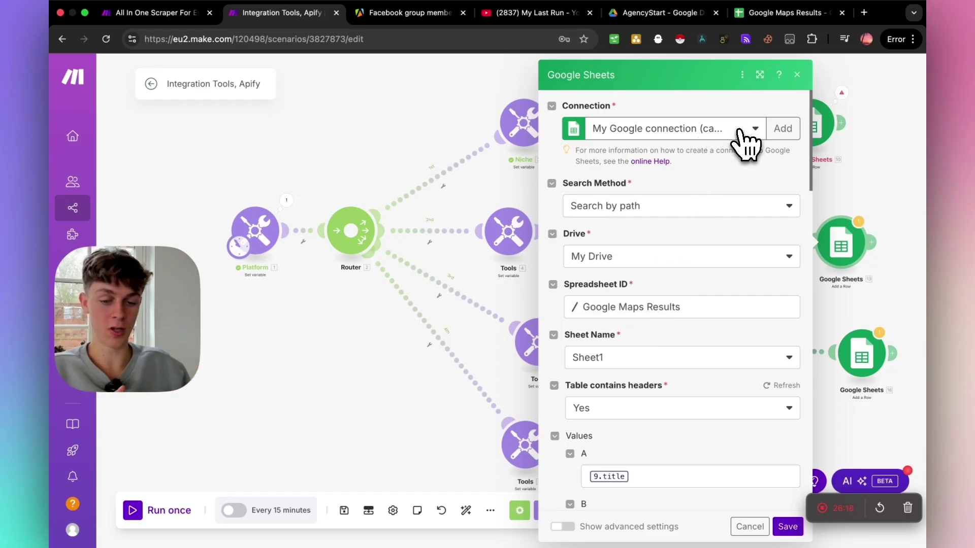
pyautogui.scroll(-5, 686, 244)
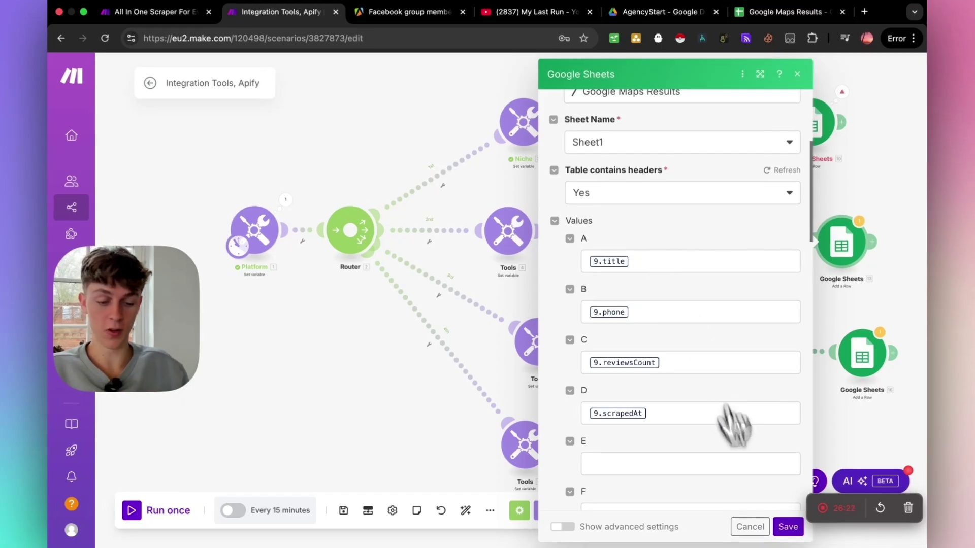
pyautogui.click(753, 526)
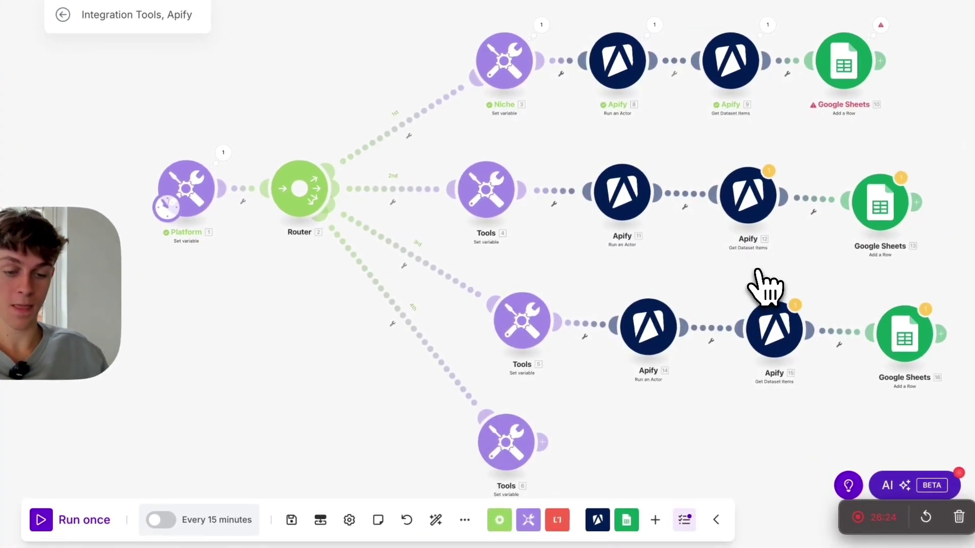
# Set the Dataset ID of the second branch's Get Dataset Items module to defaultDatasetId from Apify module 11 and save it.
pyautogui.click(751, 213)
pyautogui.click(567, 162)
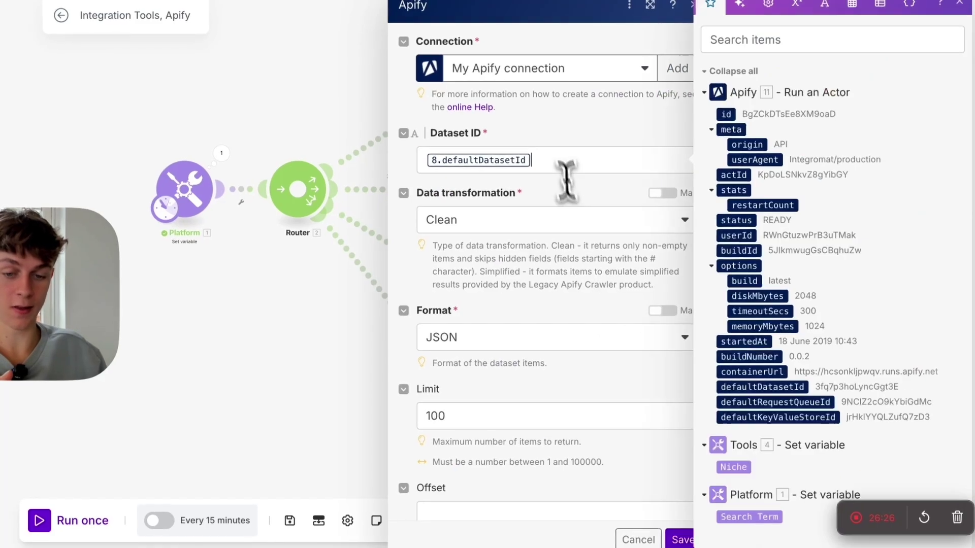
pyautogui.press('BackSpace')
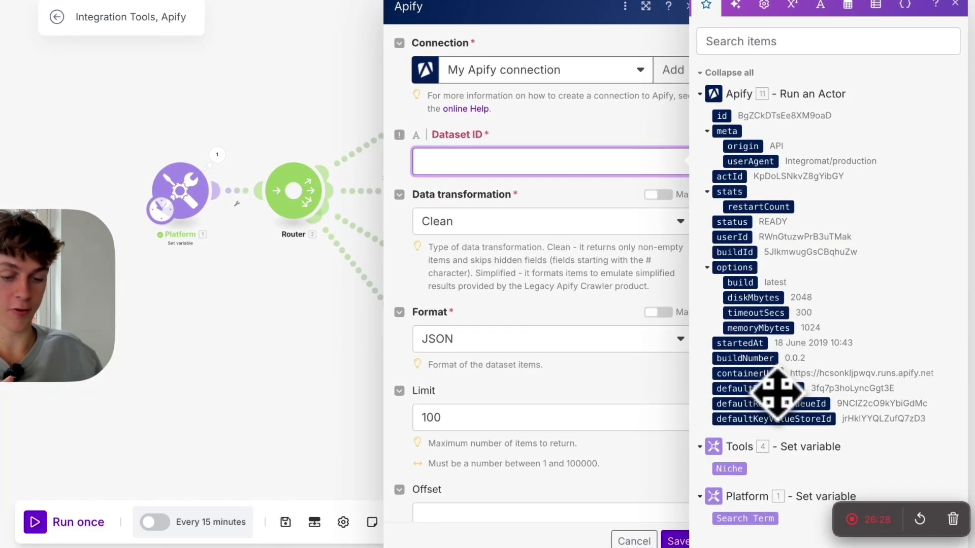
pyautogui.click(772, 390)
pyautogui.press('Escape')
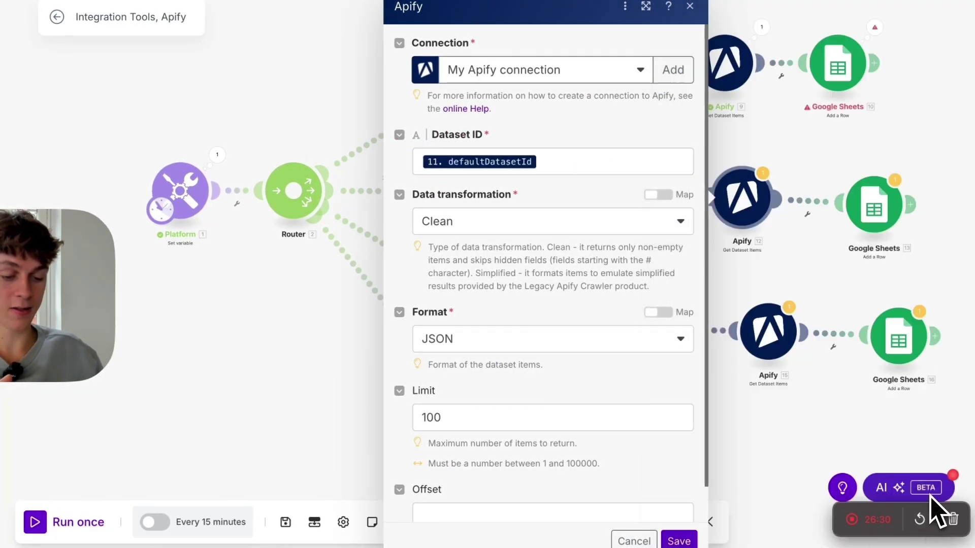
pyautogui.click(679, 542)
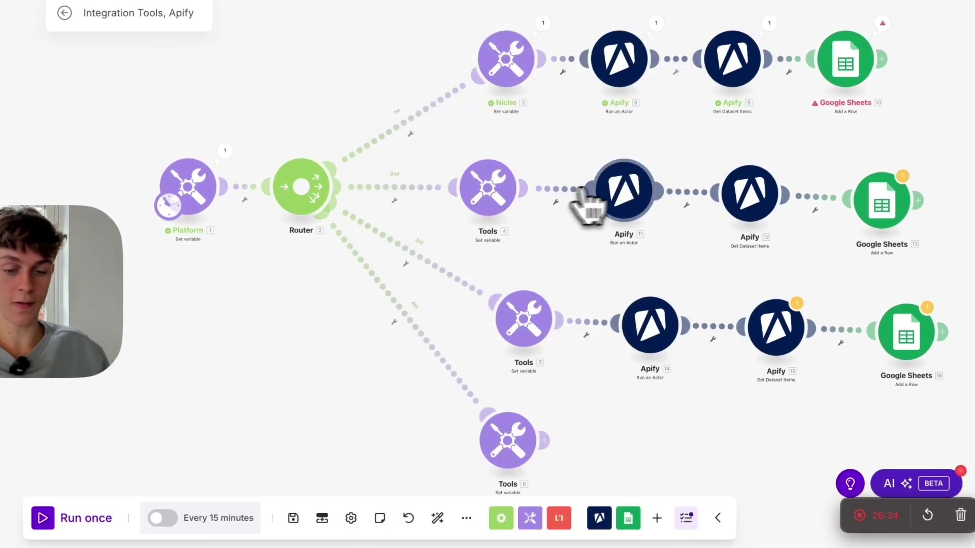
# Delete the modules of the third and fourth router branches, leaving only the first two branches.
pyautogui.moveTo(477, 283); pyautogui.dragTo(534, 288)
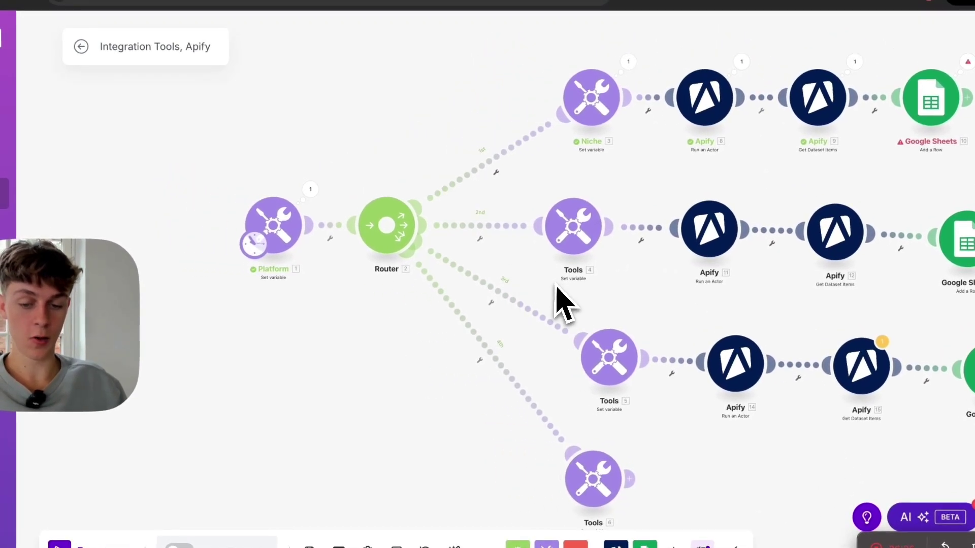
pyautogui.rightClick(602, 359)
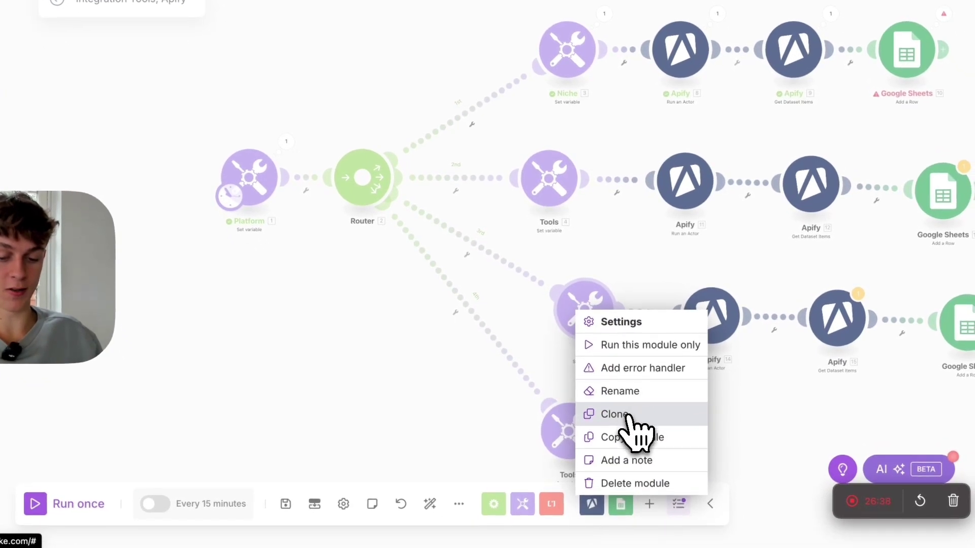
pyautogui.click(631, 487)
pyautogui.rightClick(573, 427)
pyautogui.click(635, 530)
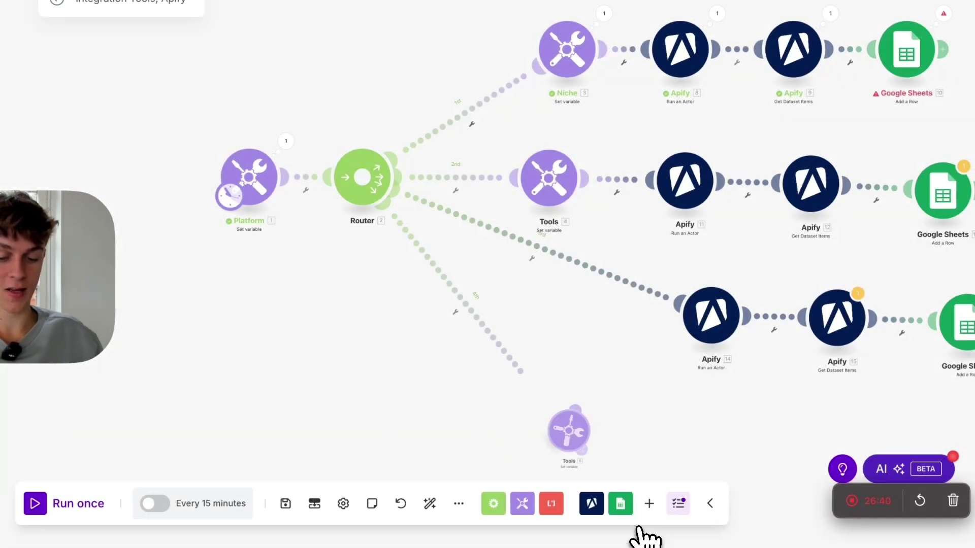
pyautogui.rightClick(703, 335)
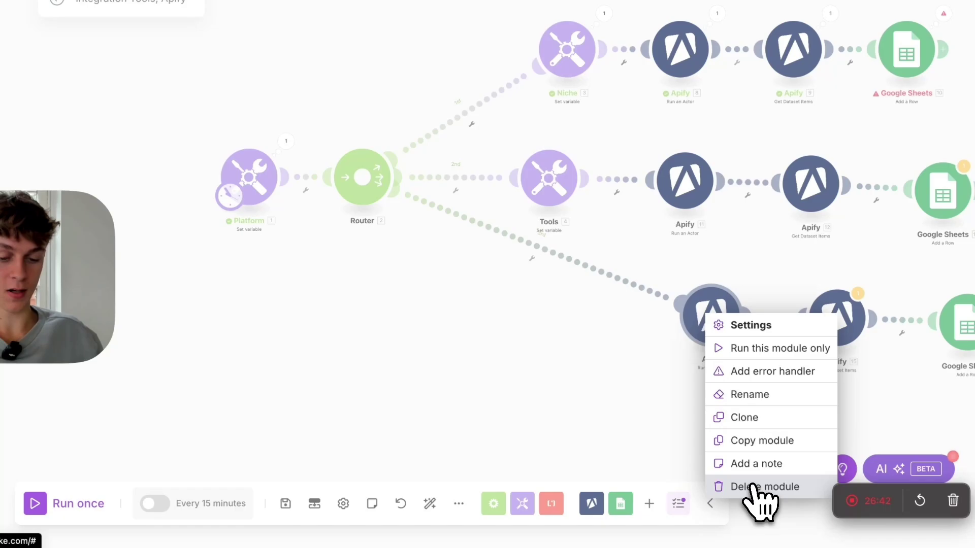
pyautogui.click(752, 487)
pyautogui.rightClick(830, 340)
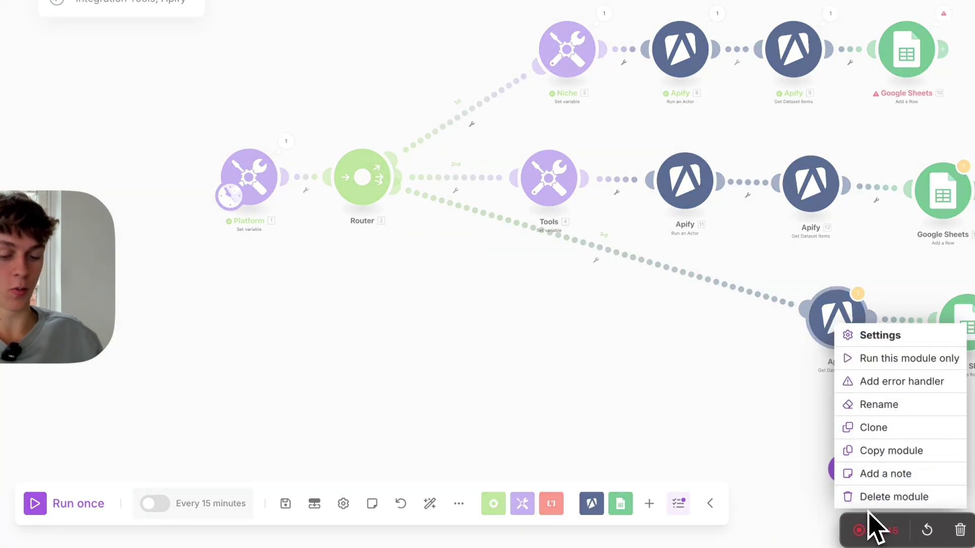
pyautogui.click(869, 497)
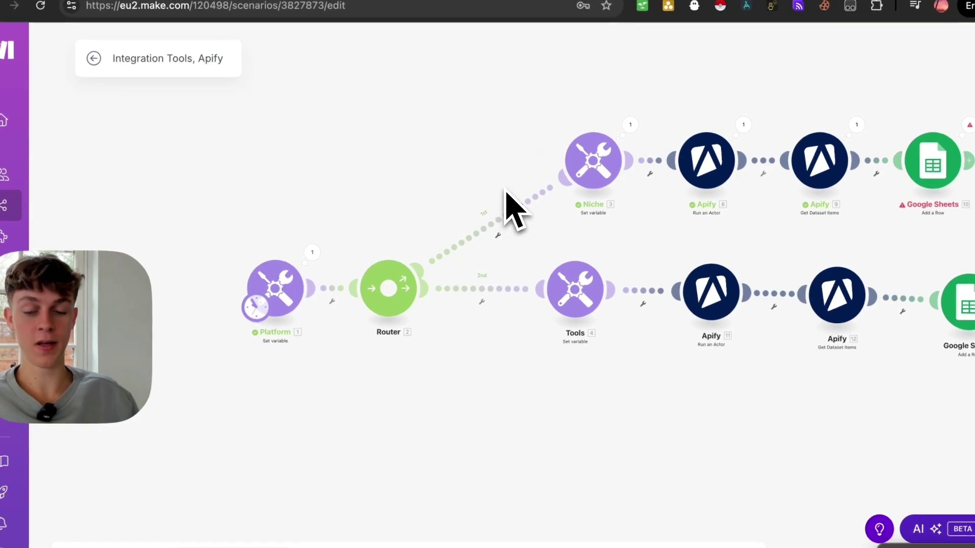
# Move the Platform module farther from the router and set its Search Term variable to google.
pyautogui.moveTo(272, 264); pyautogui.dragTo(230, 272)
pyautogui.click(234, 284)
pyautogui.click(335, 328)
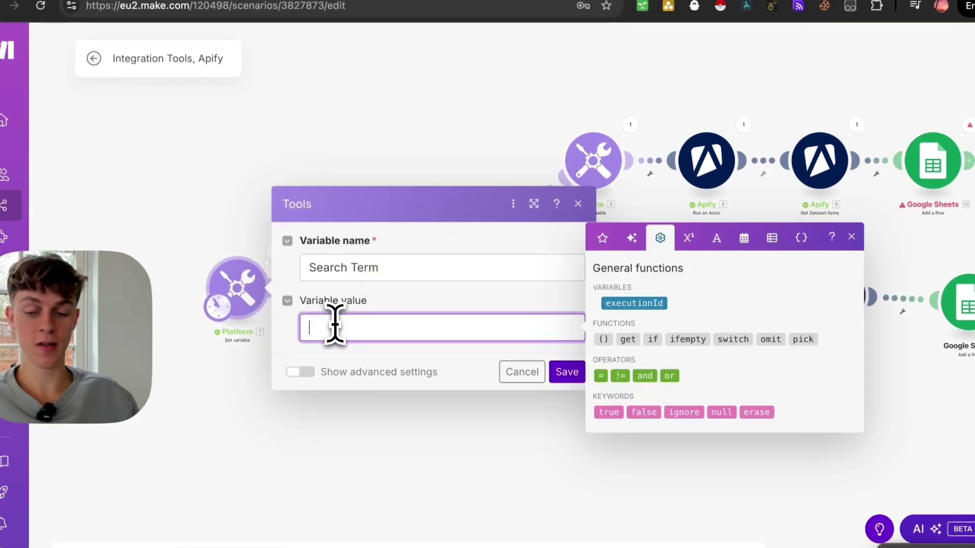
pyautogui.write('google')
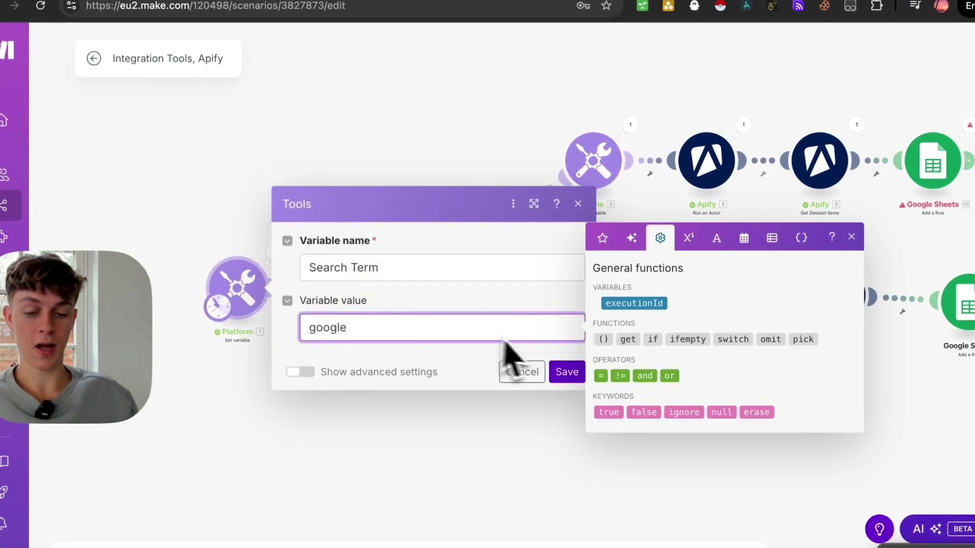
pyautogui.press('Return')
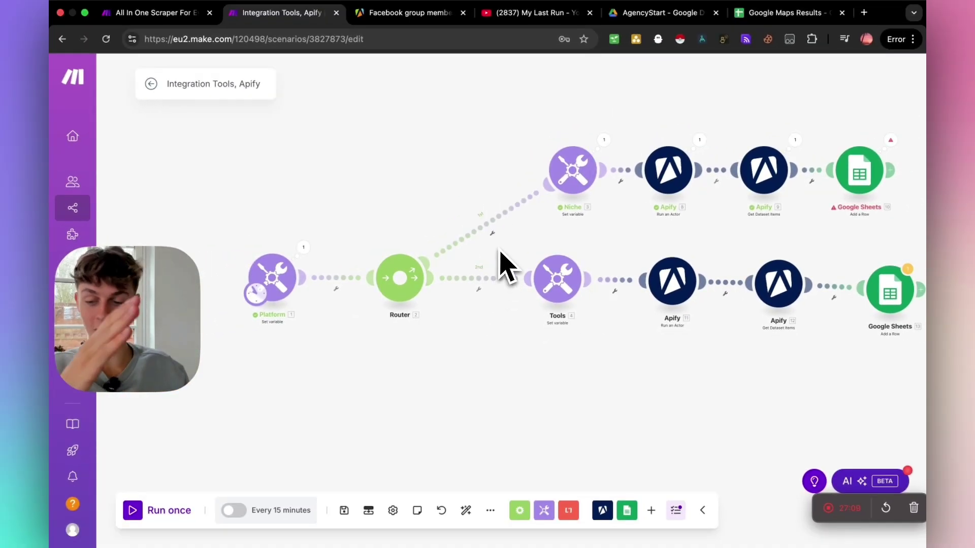
# Set up a filter labelled Direction on the route from the router to the Niche module.
pyautogui.click(493, 234)
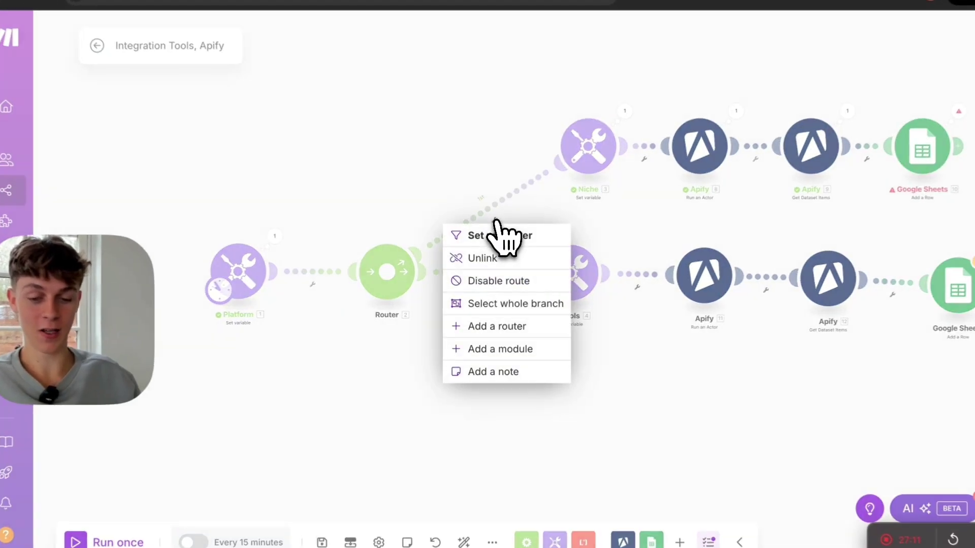
pyautogui.click(495, 238)
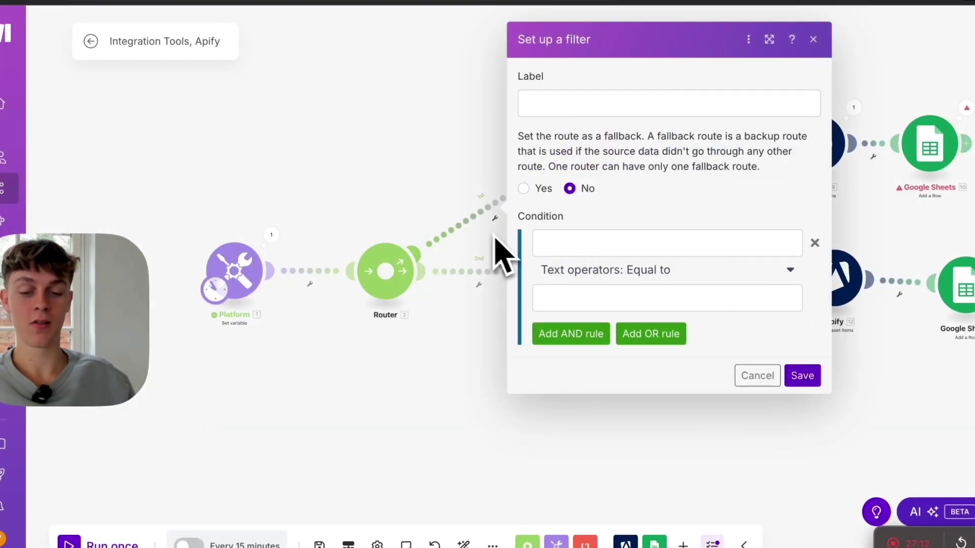
pyautogui.click(565, 103)
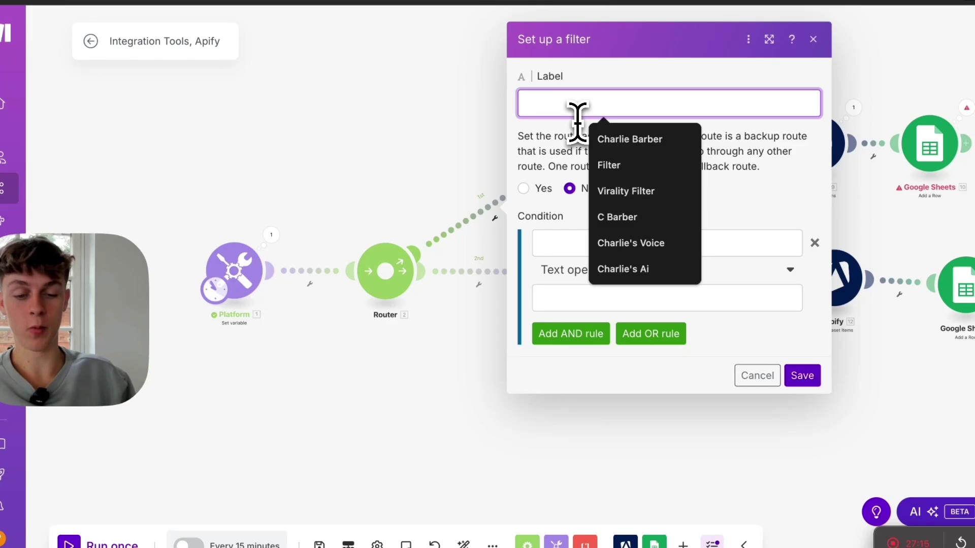
pyautogui.write('Dire')
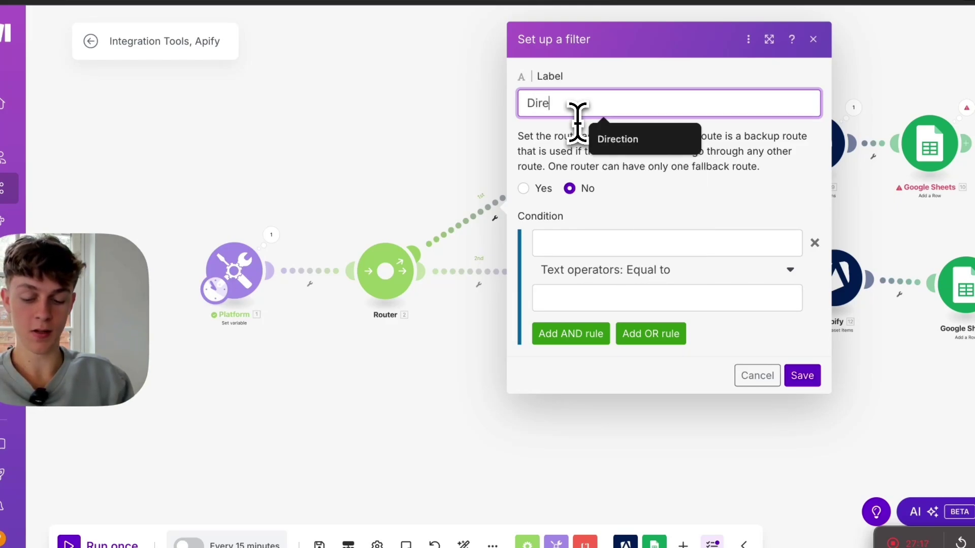
pyautogui.write('ction')
# Set the filter condition to Platform's Search Term contains Google, using the case-sensitive text operator, and save the filter.
pyautogui.click(609, 243)
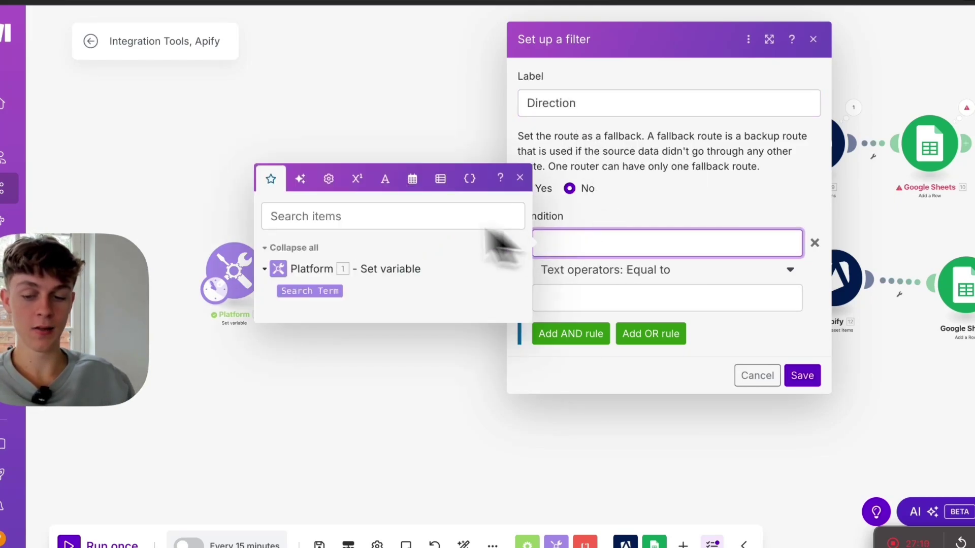
pyautogui.click(310, 291)
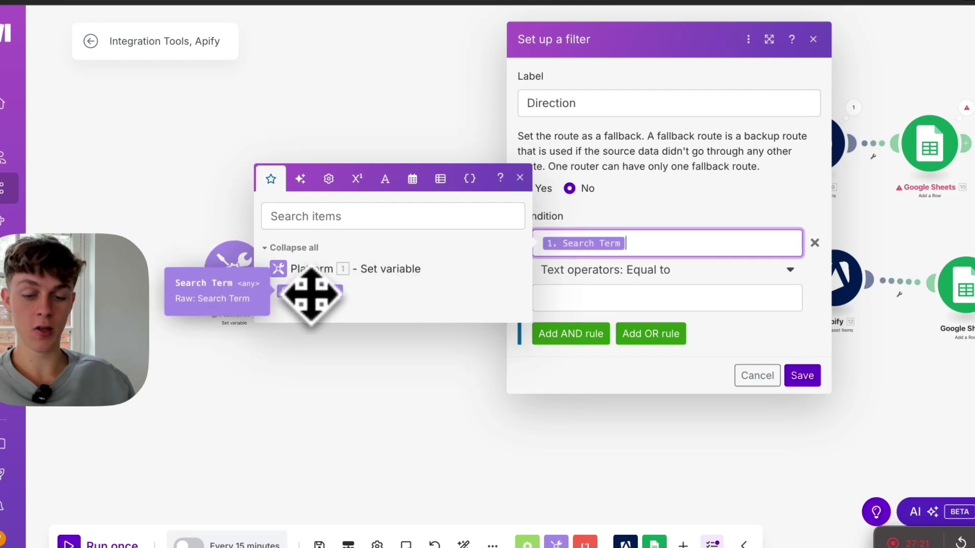
pyautogui.click(644, 298)
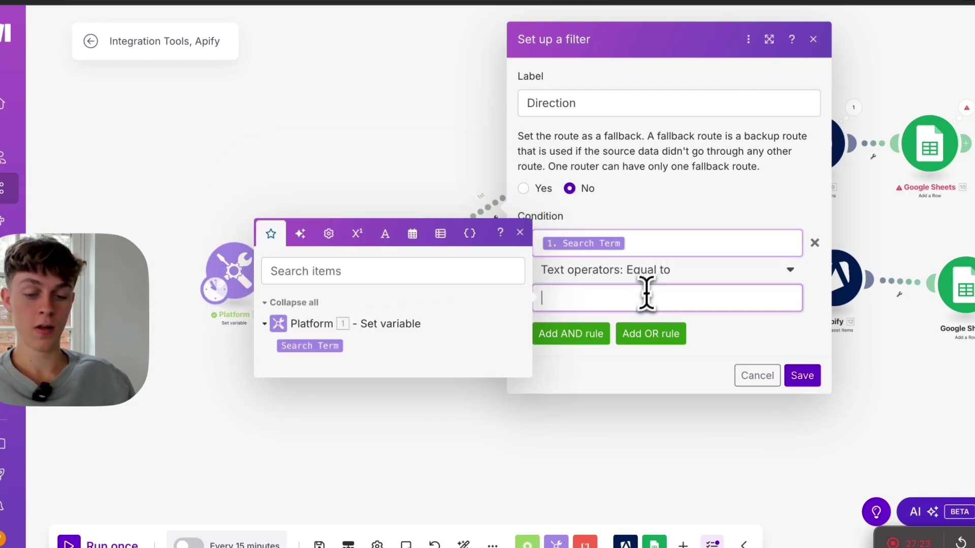
pyautogui.click(649, 271)
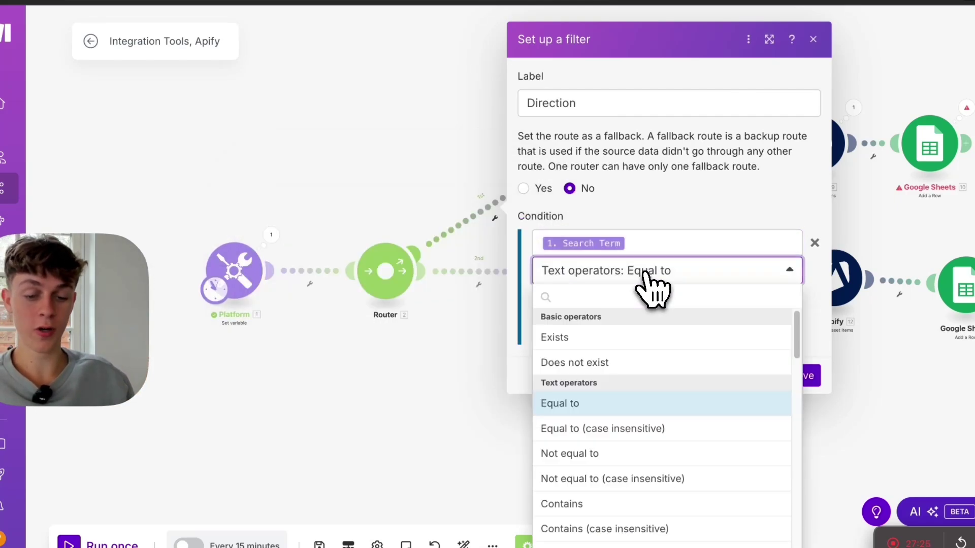
pyautogui.click(604, 504)
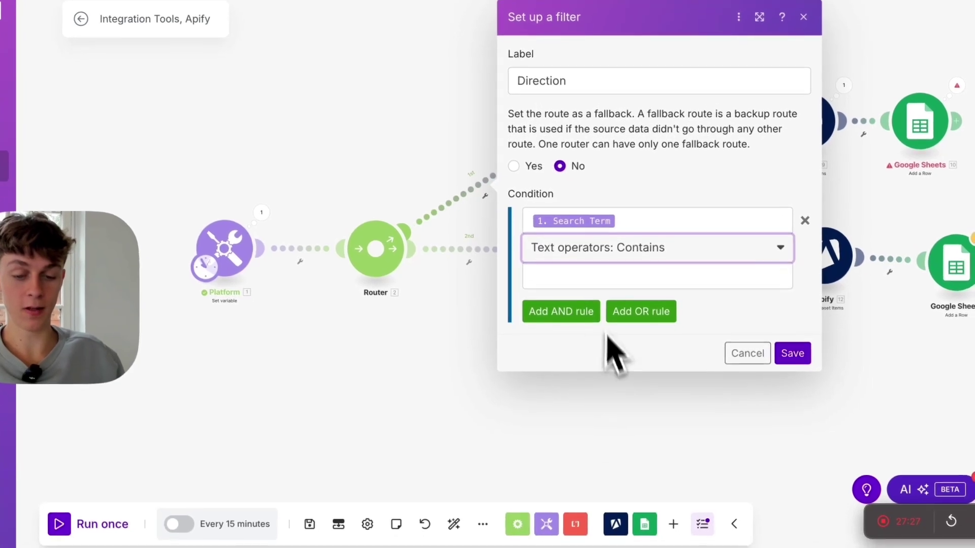
pyautogui.click(584, 298)
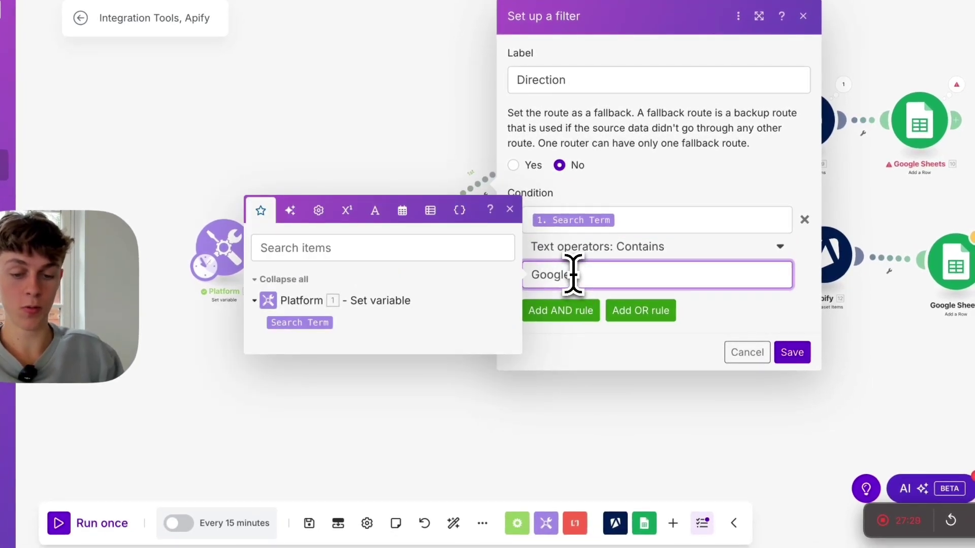
pyautogui.click(792, 352)
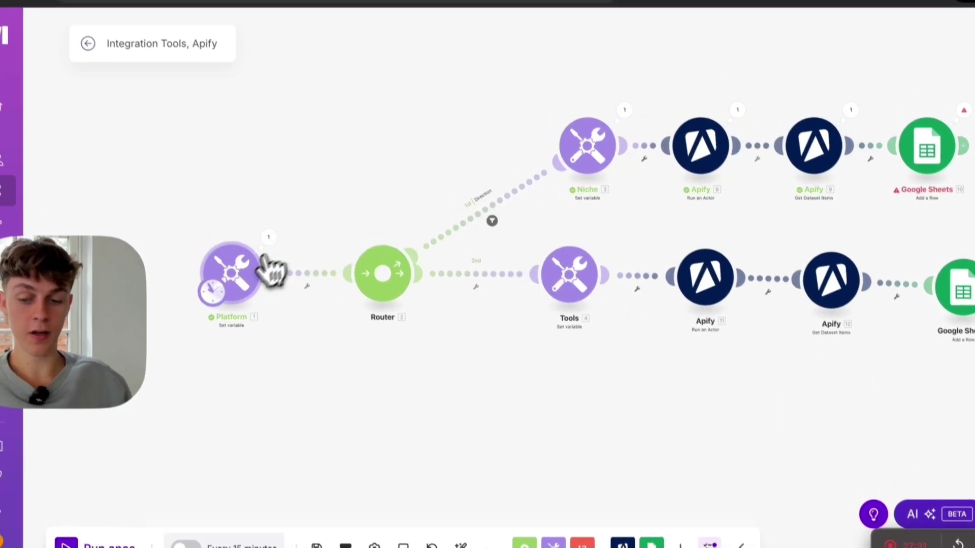
# Change the Platform module's Search Term value to Google with a capital G and save it.
pyautogui.click(256, 242)
pyautogui.click(350, 286)
pyautogui.write('Goog')
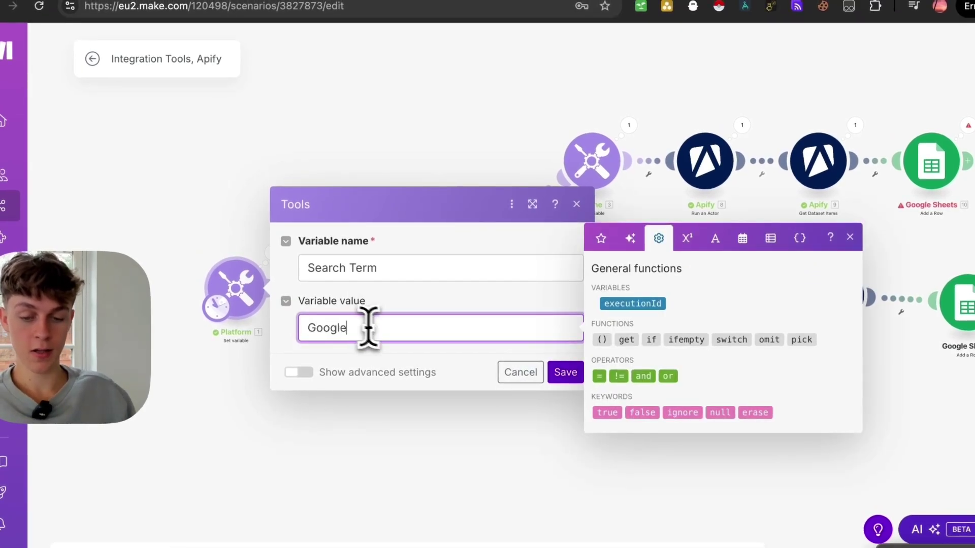
pyautogui.write('le')
pyautogui.click(556, 373)
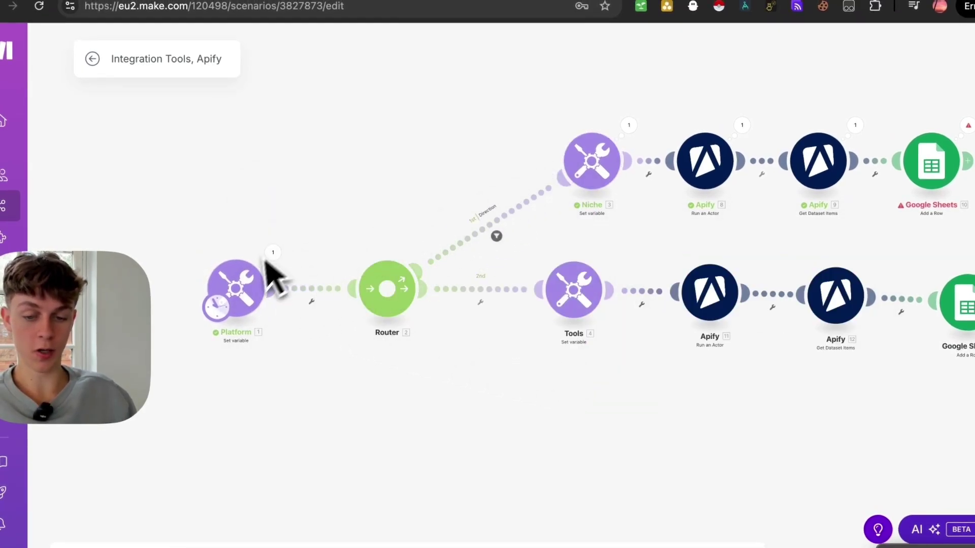
# Set up a filter labelled Direction on the route from the router to the lower Tools module.
pyautogui.click(478, 300)
pyautogui.click(481, 315)
pyautogui.click(559, 179)
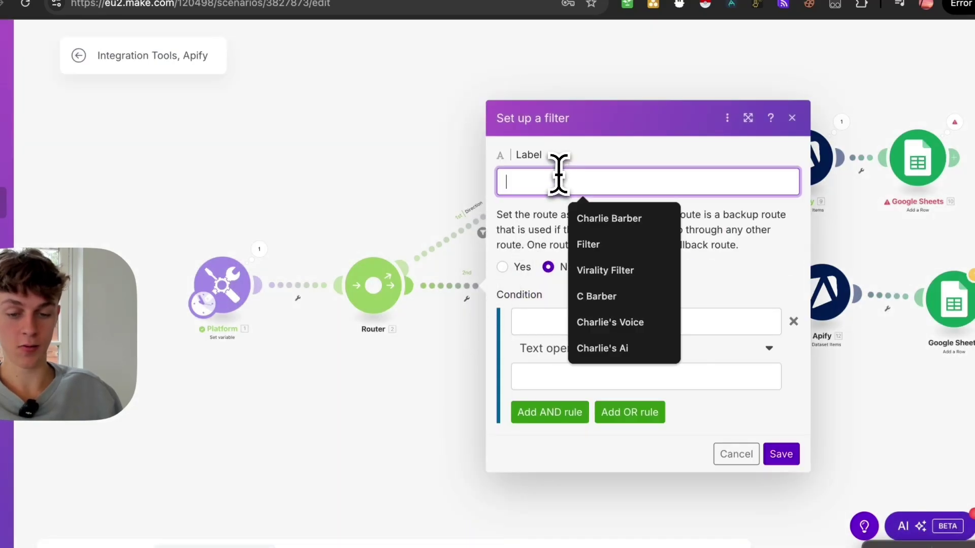
pyautogui.write('Direction')
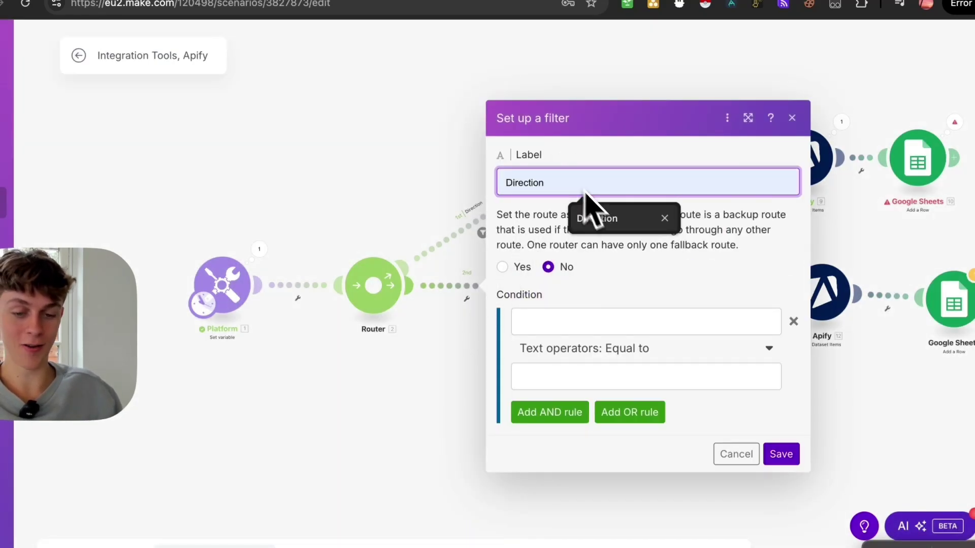
# Set this filter's condition to Platform's Search Term contains Facebook, using the case-sensitive text operator, and save the filter.
pyautogui.click(595, 322)
pyautogui.click(300, 370)
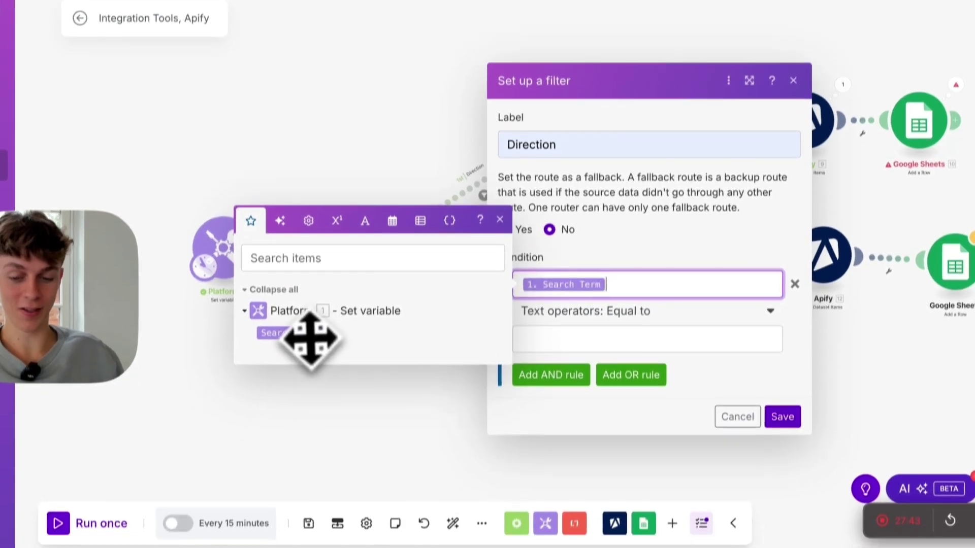
pyautogui.click(638, 348)
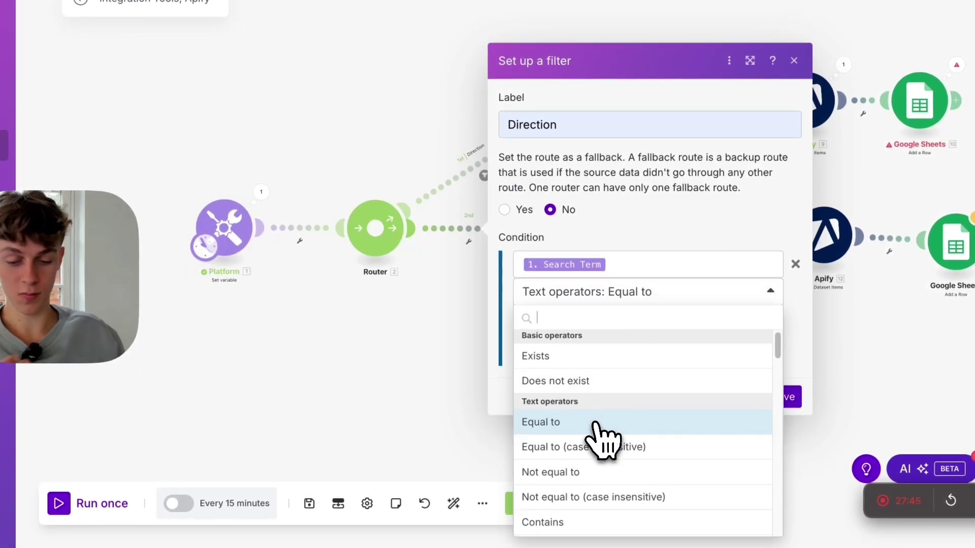
pyautogui.scroll(-1, 632, 457)
pyautogui.click(588, 498)
pyautogui.click(577, 325)
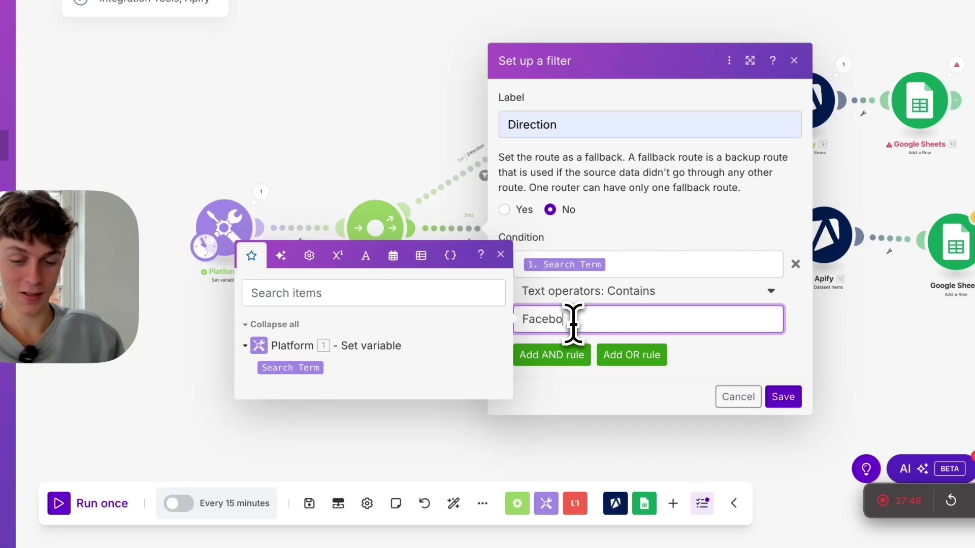
pyautogui.click(738, 397)
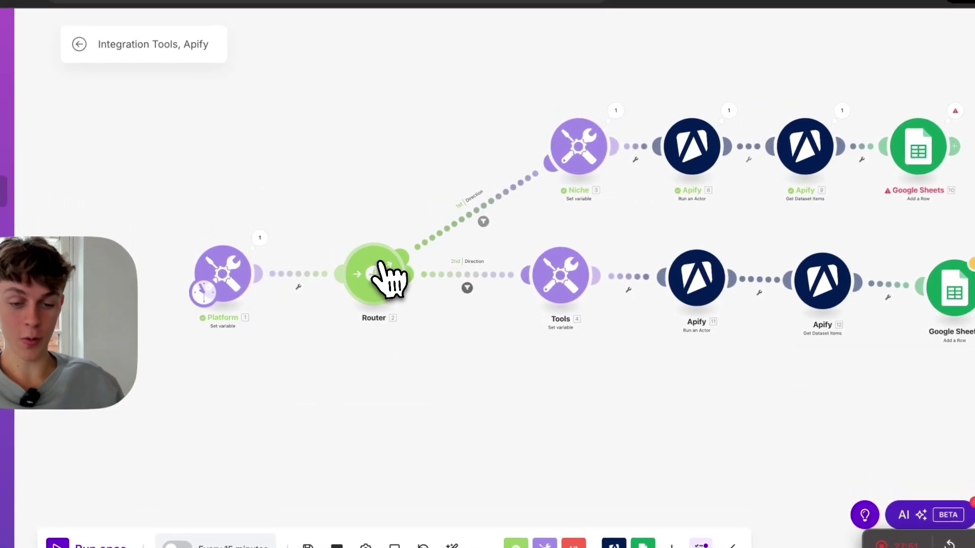
# Change the Platform module's Search Term value to Facebook and save it.
pyautogui.click(239, 282)
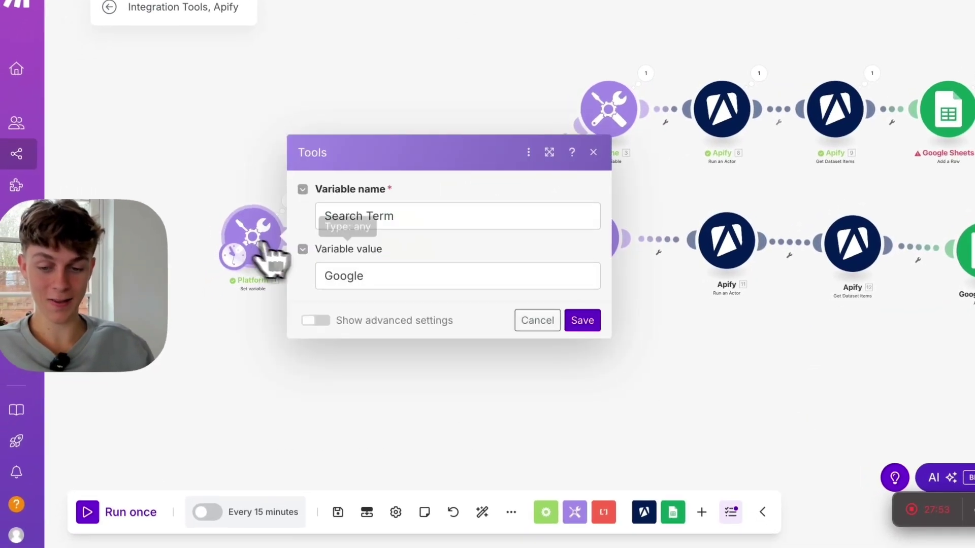
pyautogui.doubleClick(318, 314)
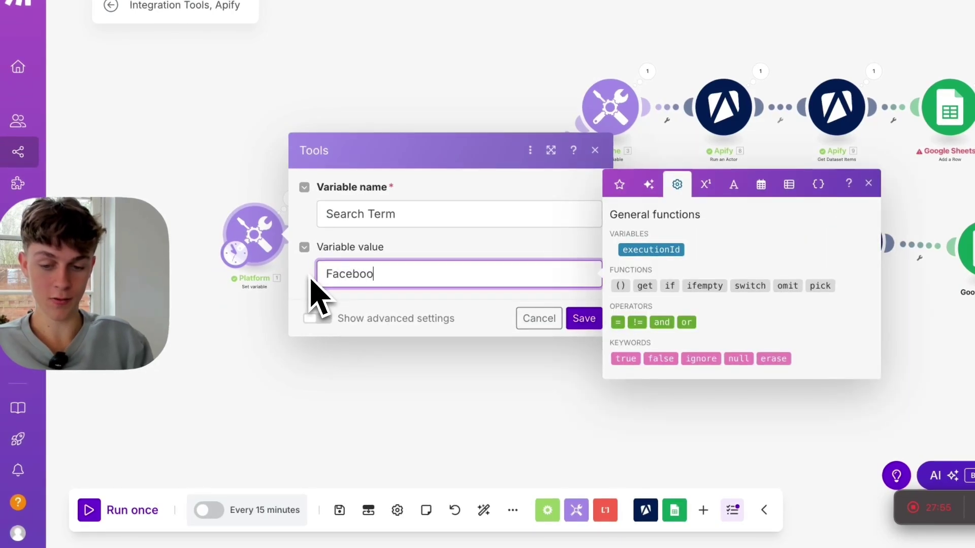
pyautogui.click(584, 318)
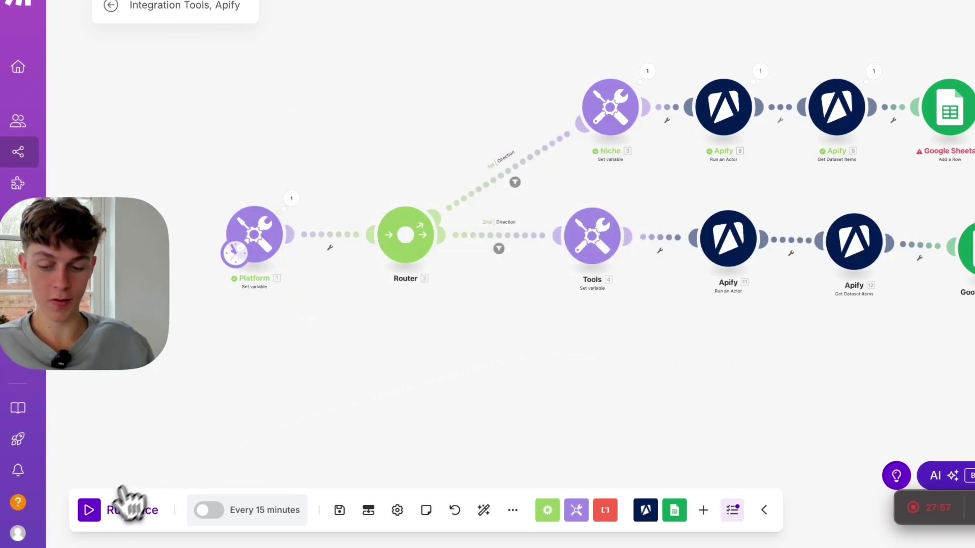
# Run the scenario once to test the routing and check which branch executes.
pyautogui.click(127, 509)
pyautogui.click(607, 321)
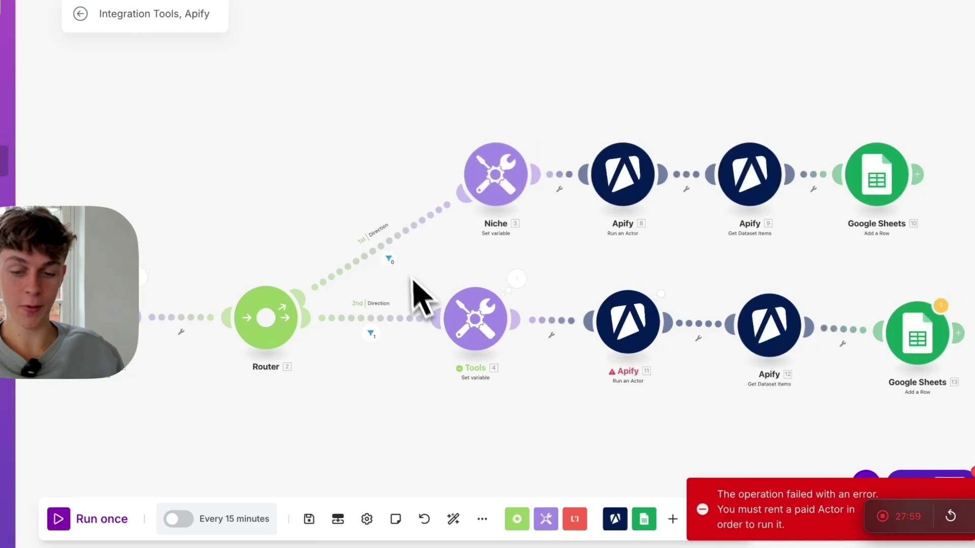
pyautogui.hscroll(-5, 394, 348)
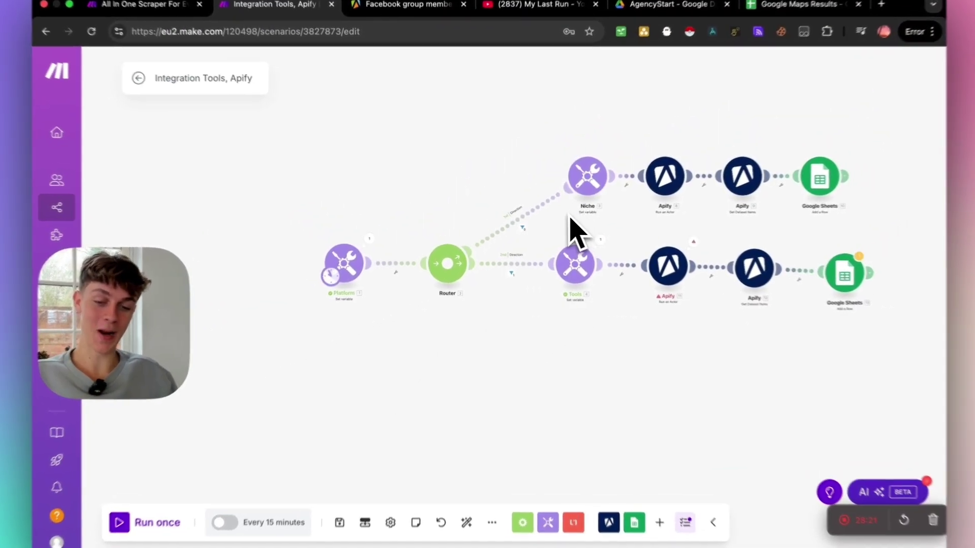
# Review the Platform module's variable settings and the Run an Actor settings of the Apify module in the Niche branch.
pyautogui.click(343, 268)
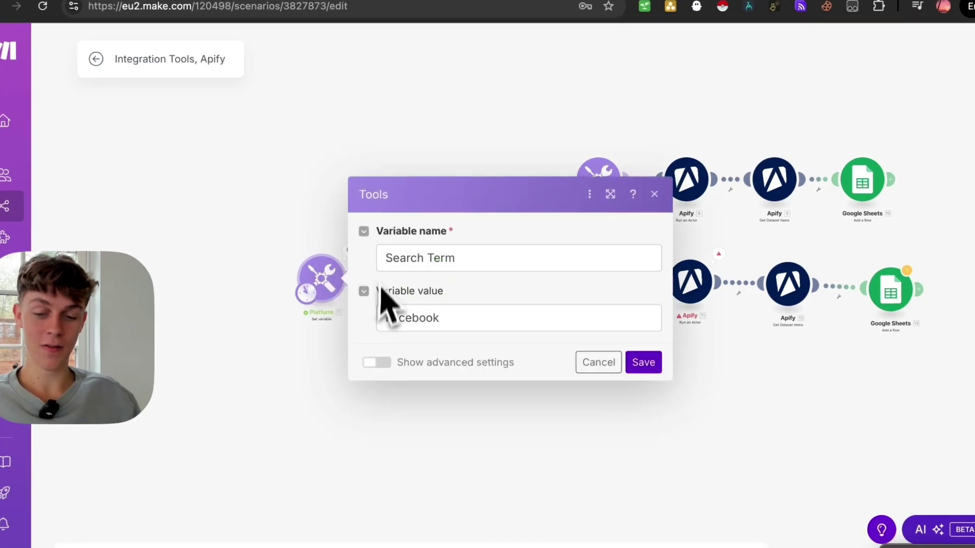
pyautogui.click(316, 212)
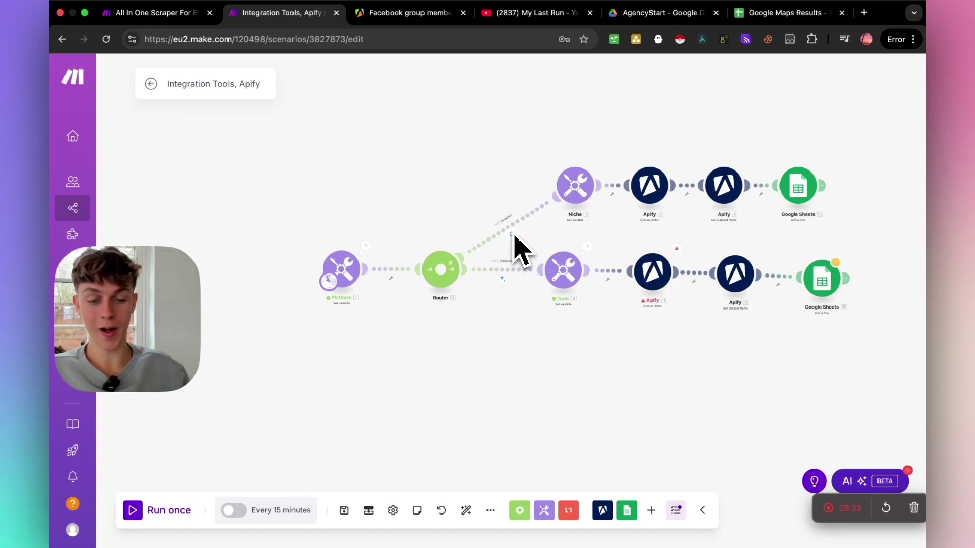
pyautogui.click(648, 187)
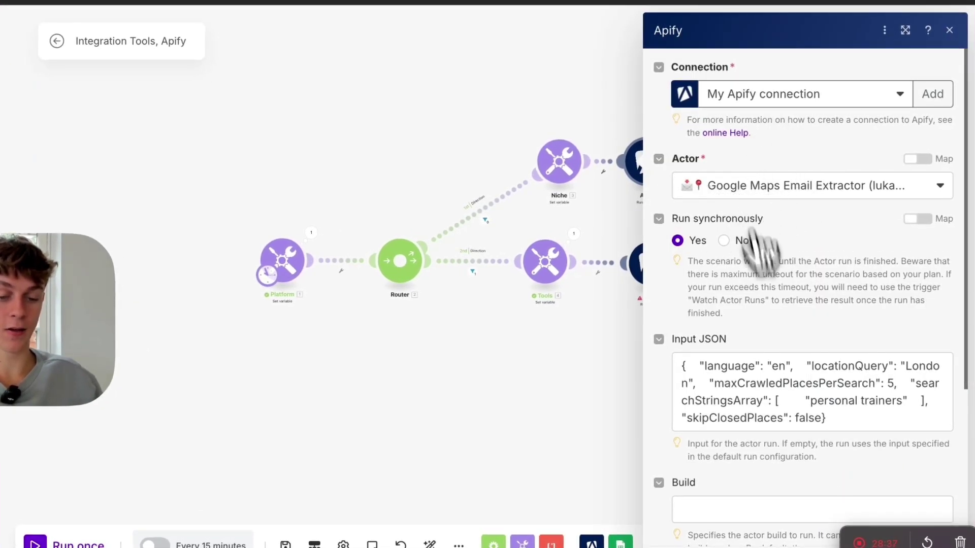
pyautogui.press('Escape')
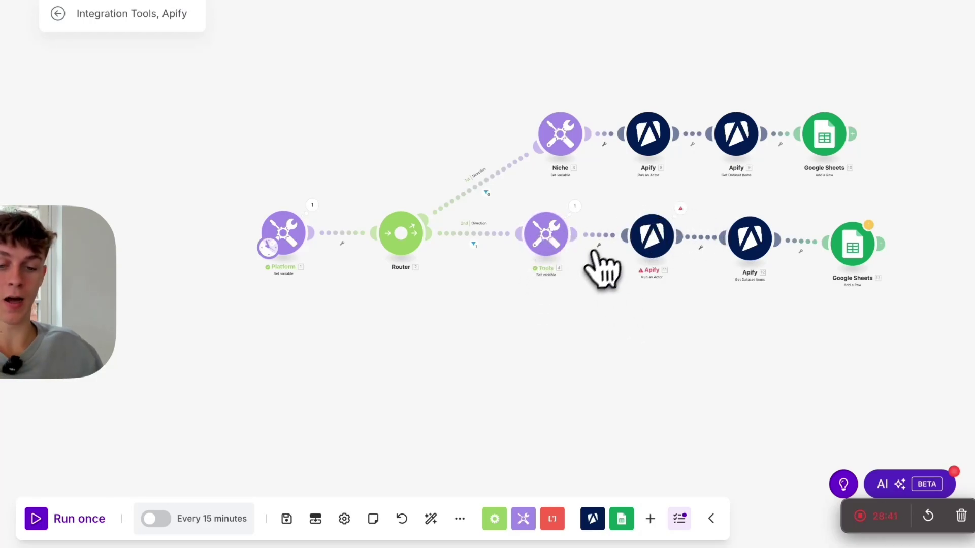
pyautogui.scroll(-5, 594, 251)
pyautogui.scroll(6, 584, 265)
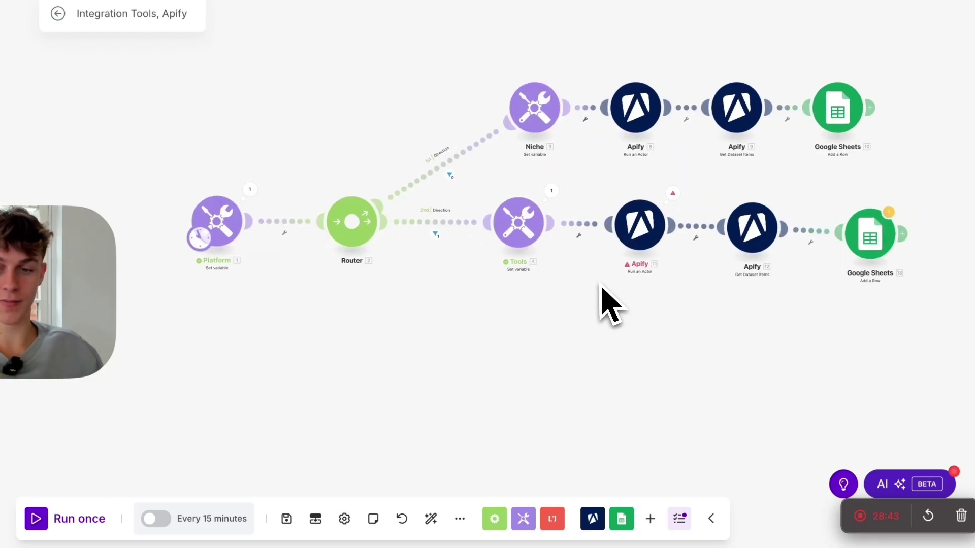
# Compare the scenario with the finished All In One Scraper For Every Platform scenario and view its blueprint export and import options.
pyautogui.click(45, 0)
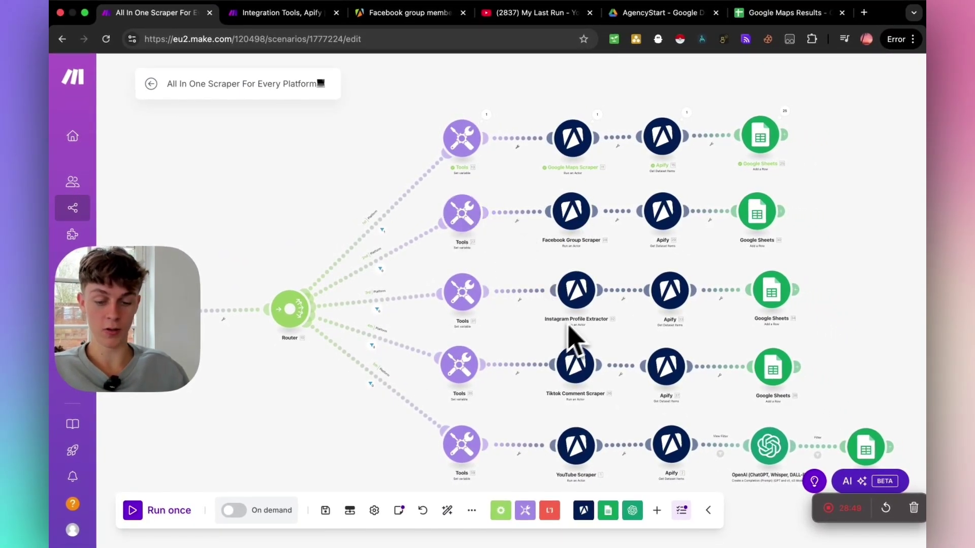
pyautogui.hotkey('ctrl', 'Tab')
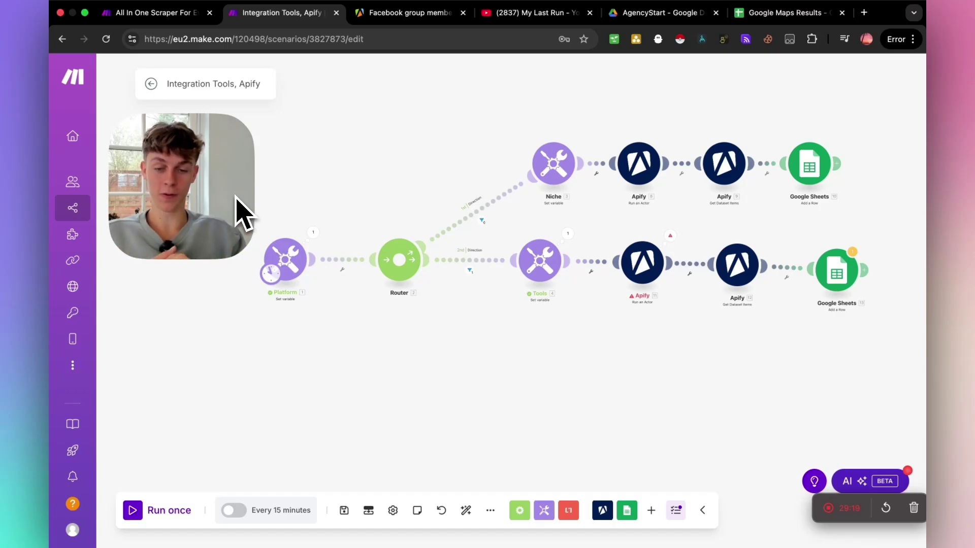
pyautogui.click(150, 13)
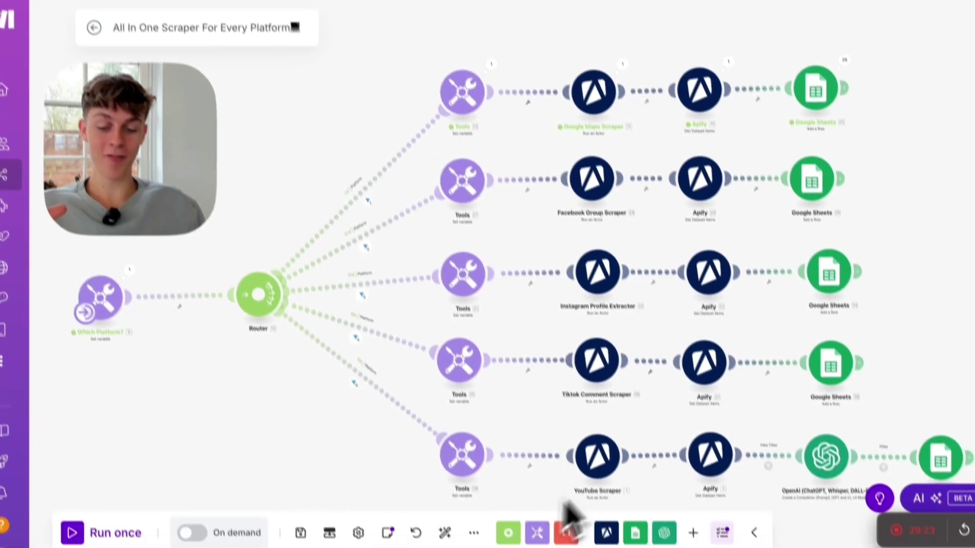
pyautogui.click(466, 503)
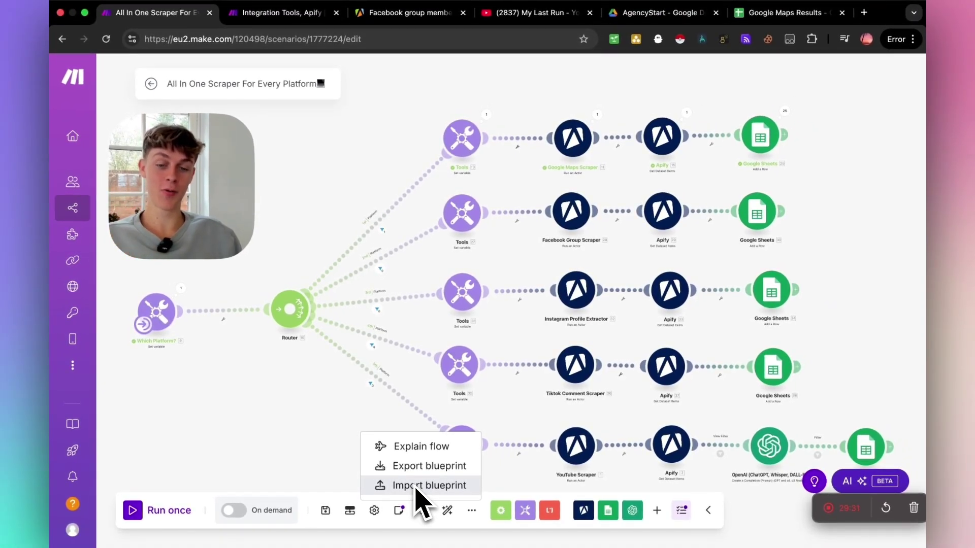
pyautogui.click(370, 416)
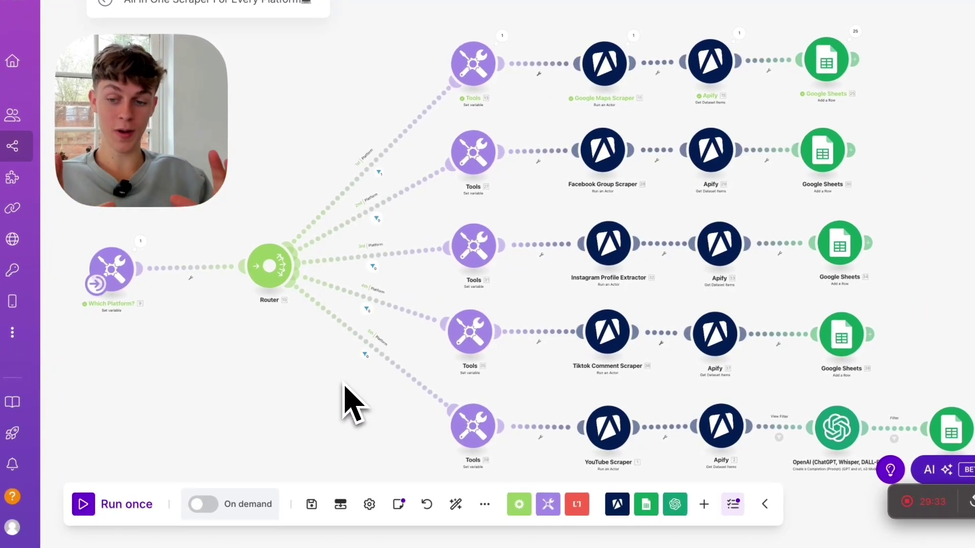